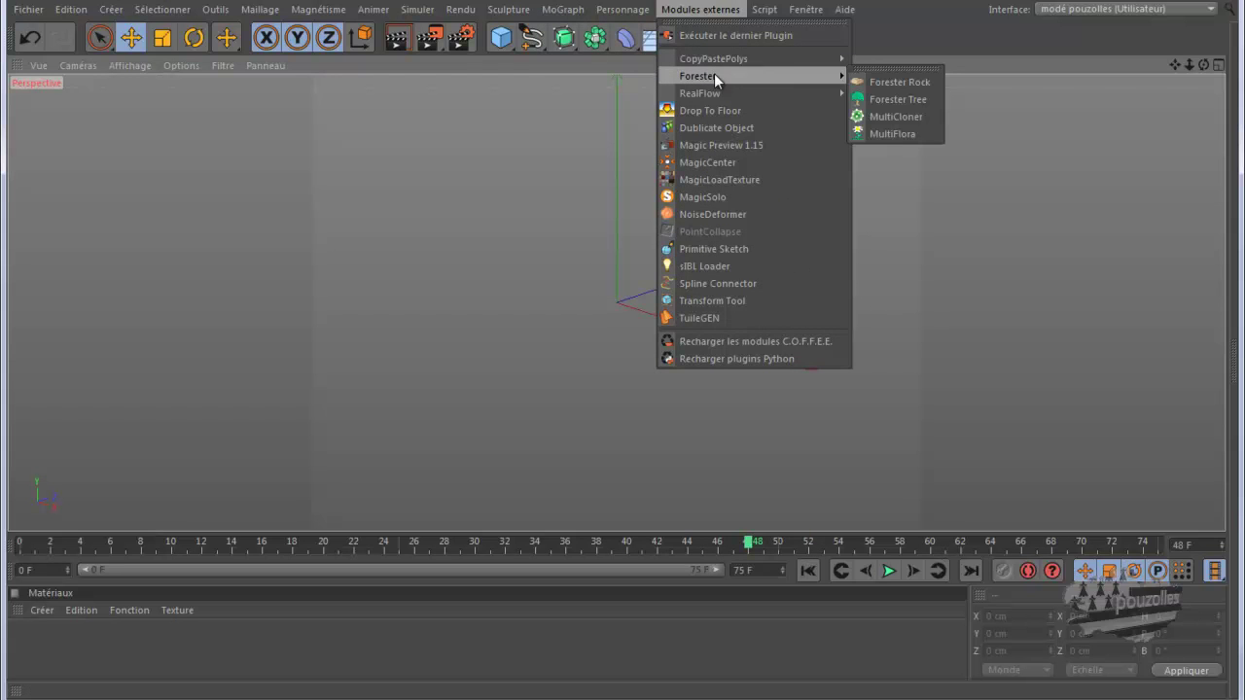
Add a MultiFlora object from the Forester plugins to the scene and return the timeline to frame 0.
click(895, 134)
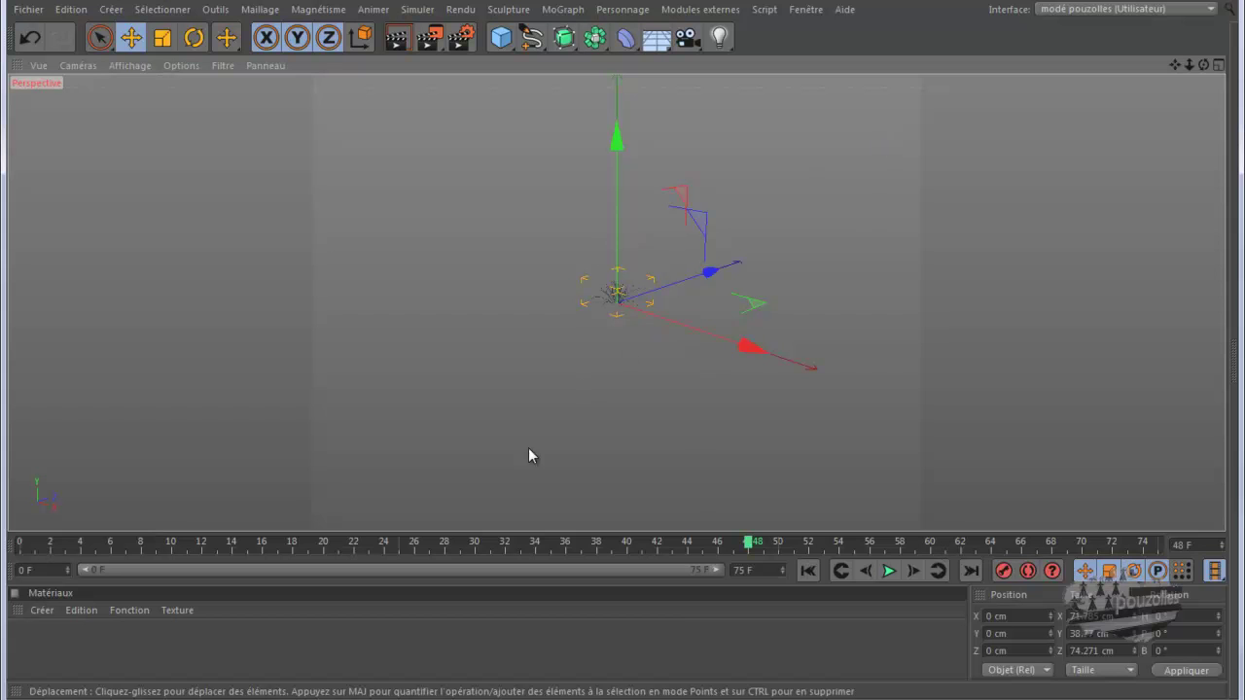
click(810, 572)
scroll(622, 286, up, 5)
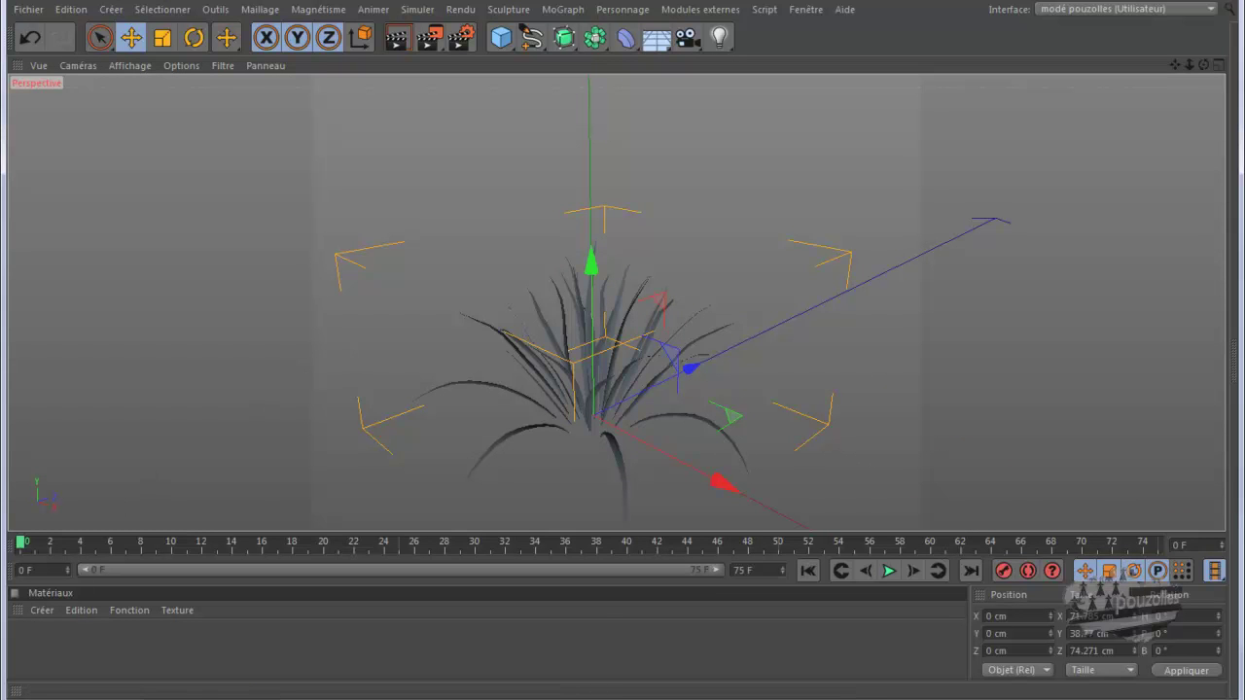
Open the floating Attributes window, show the MultiFlora object's global parameters, and enlarge the window beside the plant.
key(shift+F5)
drag(668, 159, 970, 43)
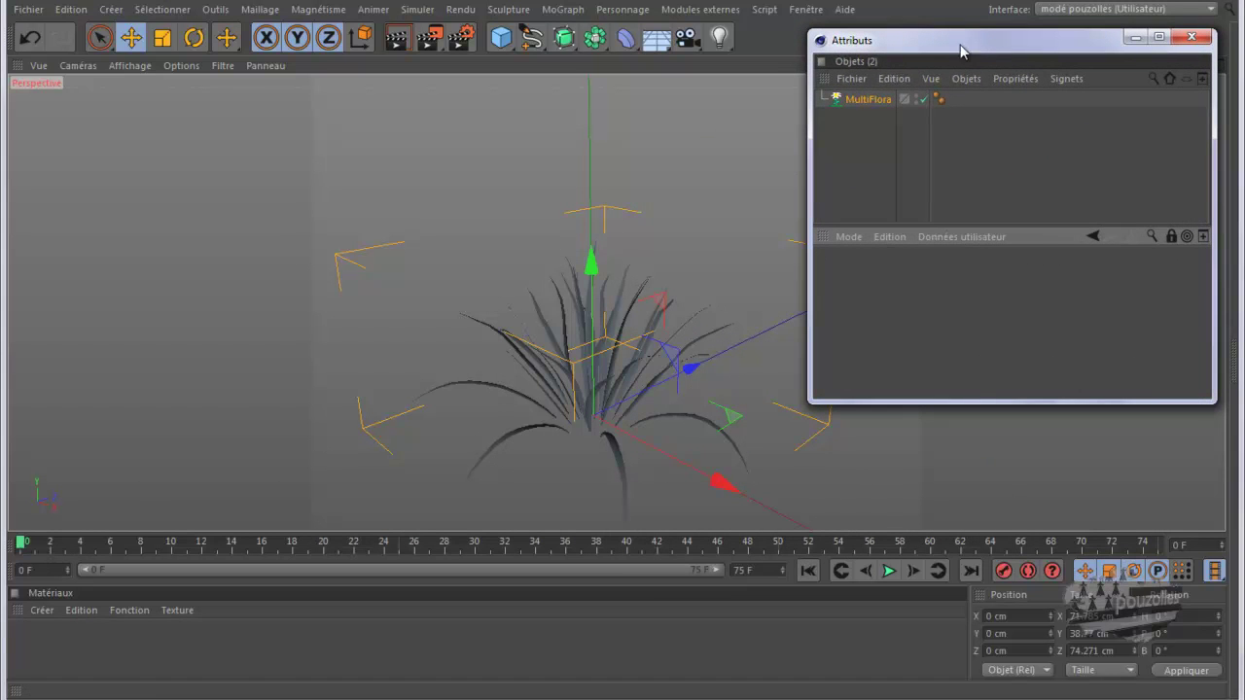
click(881, 103)
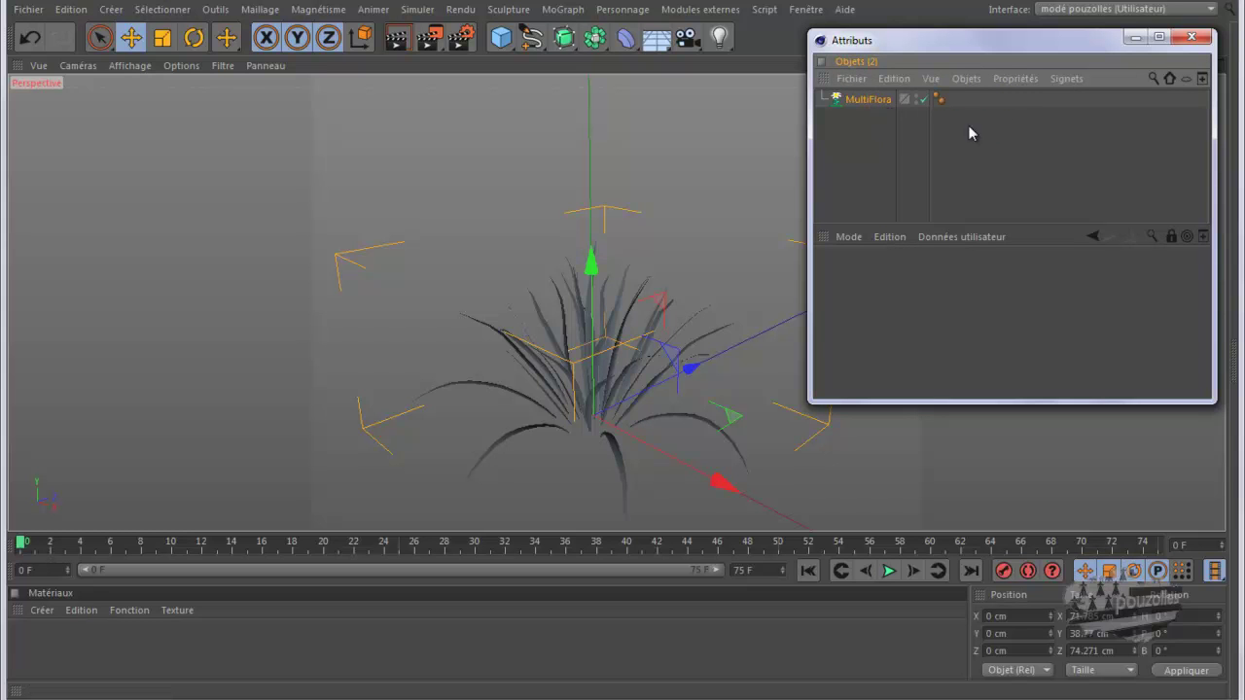
click(1170, 237)
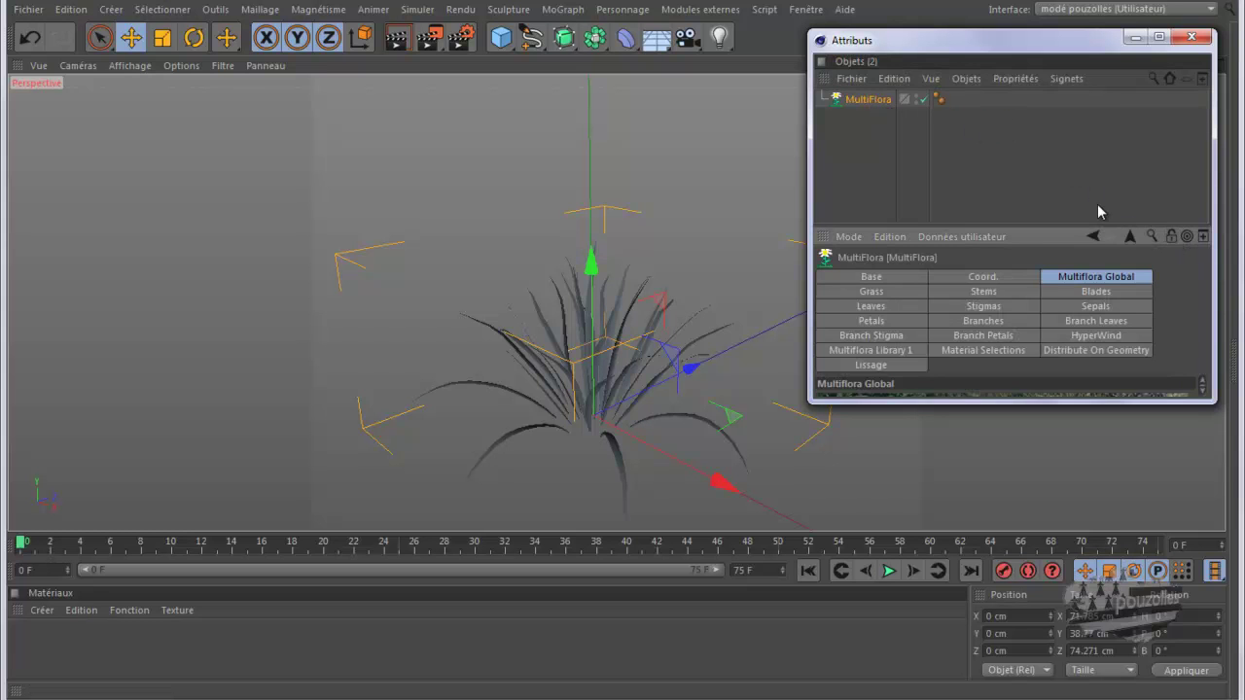
drag(1007, 404, 1014, 657)
drag(1034, 360, 1000, 133)
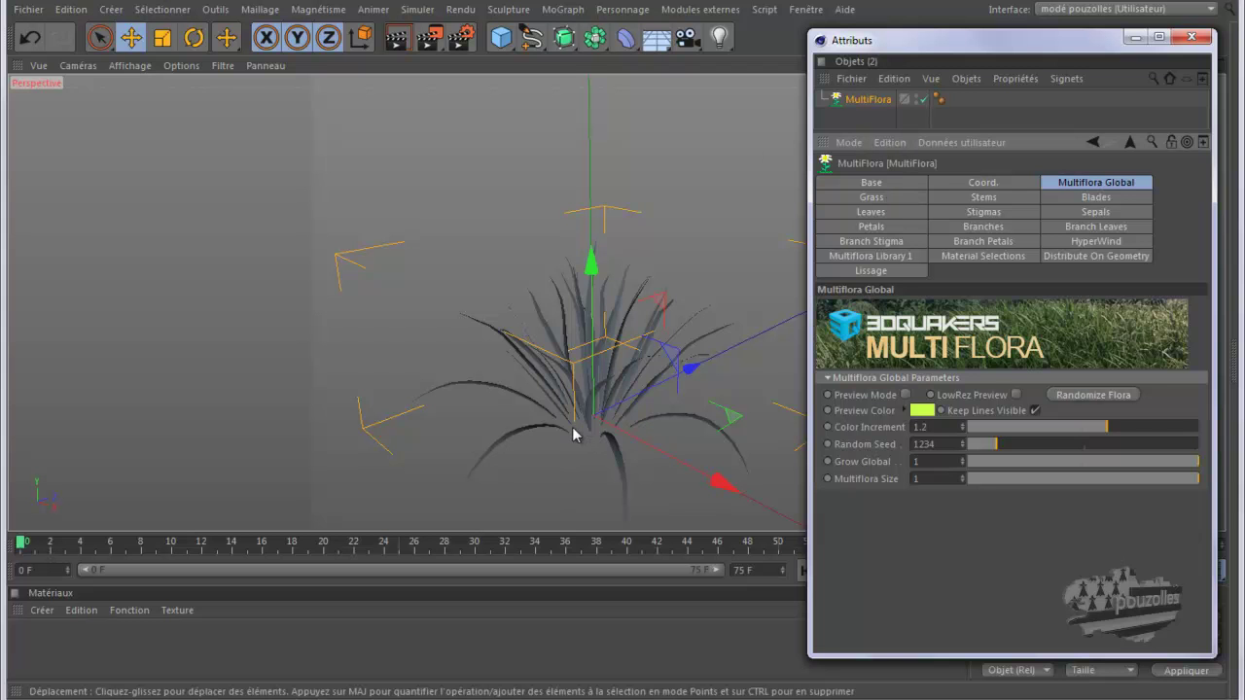
drag(996, 48, 1002, 78)
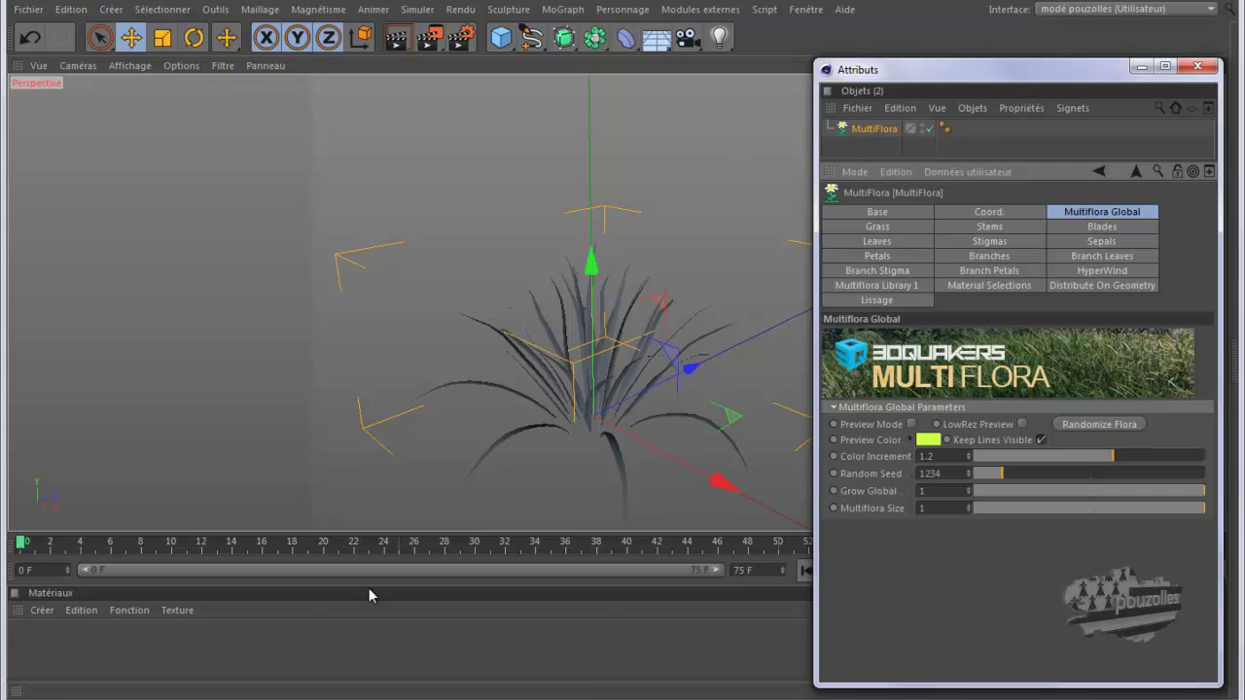
Create a material and load the grass59 image as its color texture without copying it to the project location.
double_click(107, 660)
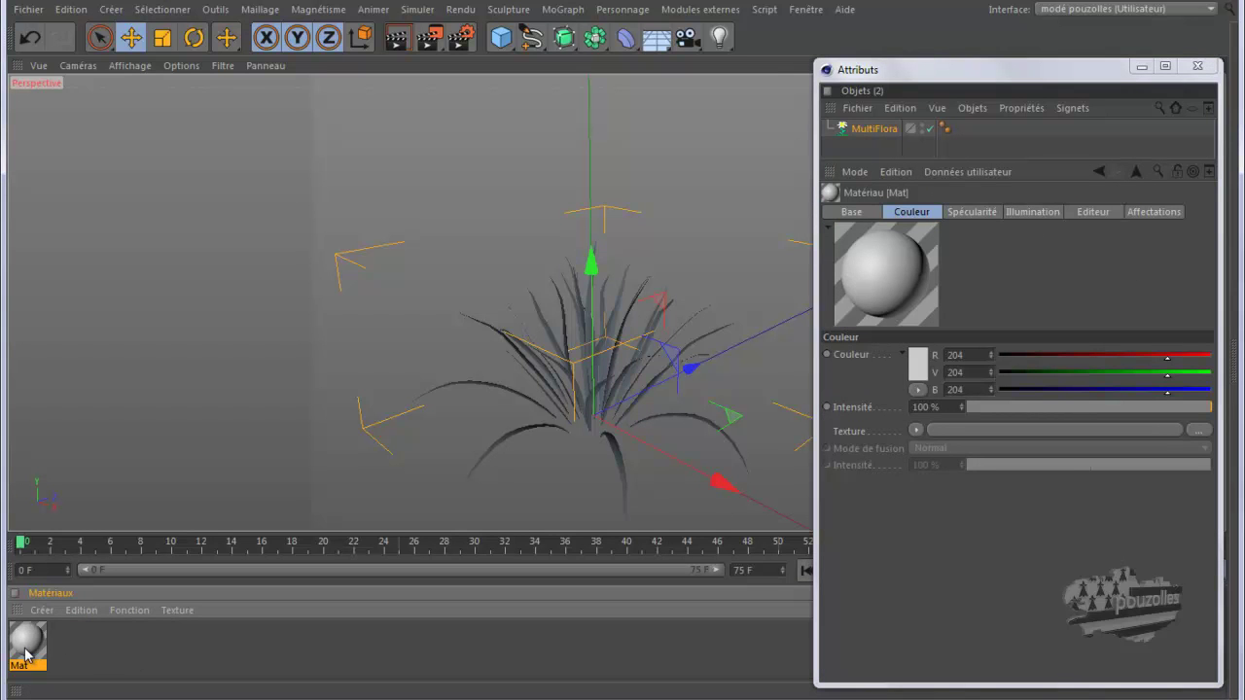
double_click(26, 650)
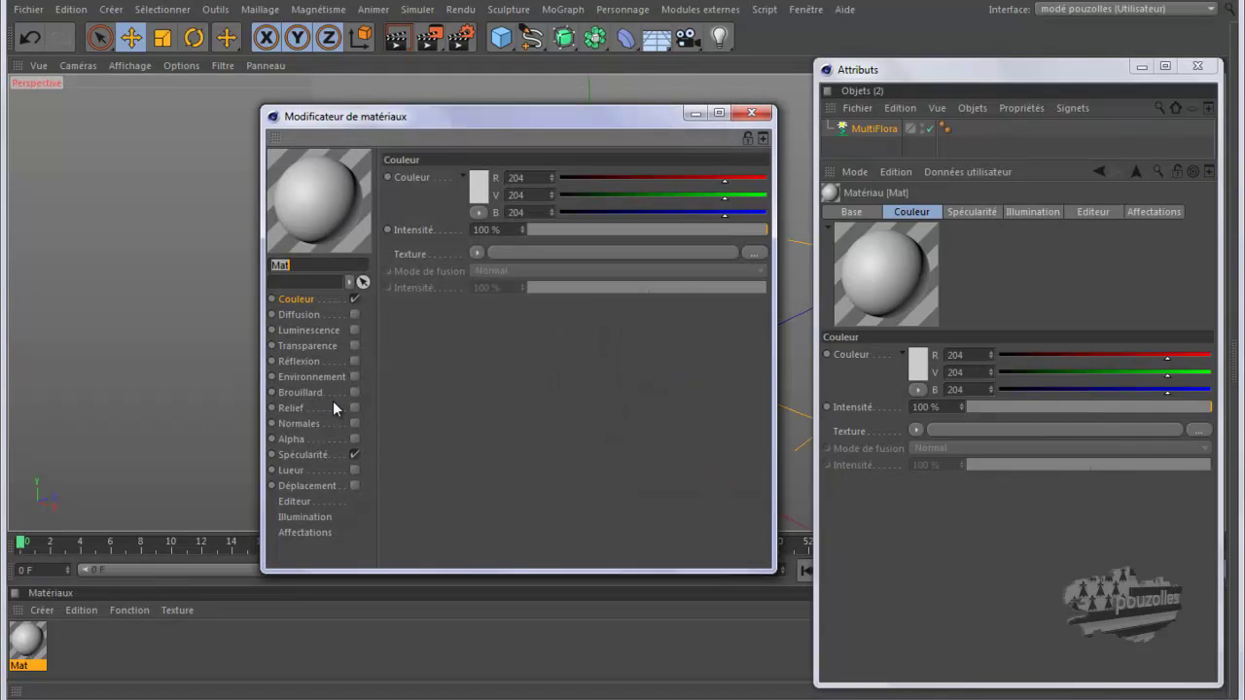
click(752, 252)
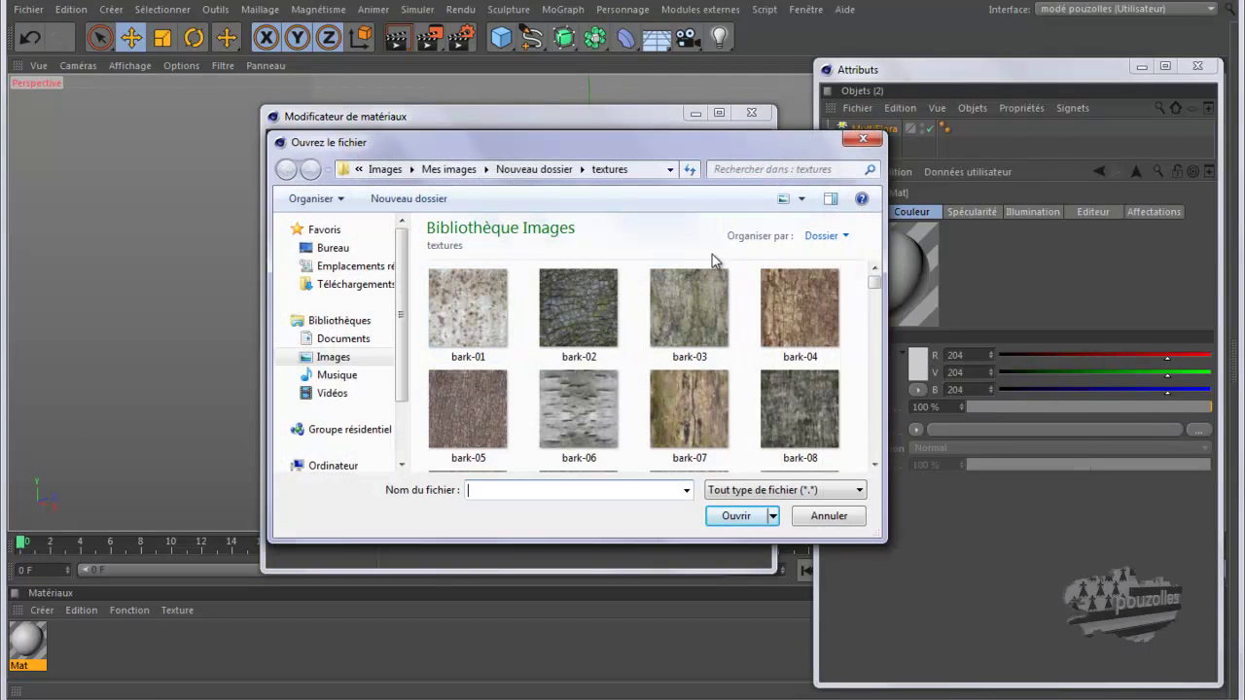
drag(873, 274, 876, 319)
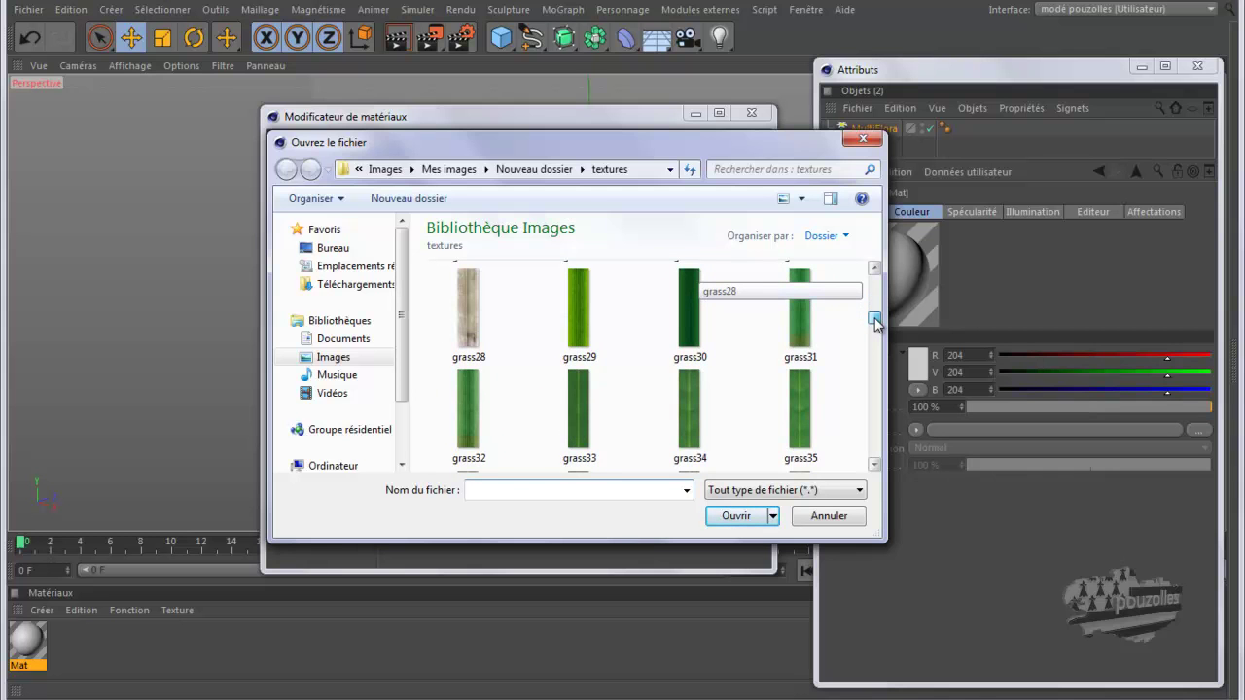
drag(875, 319, 876, 333)
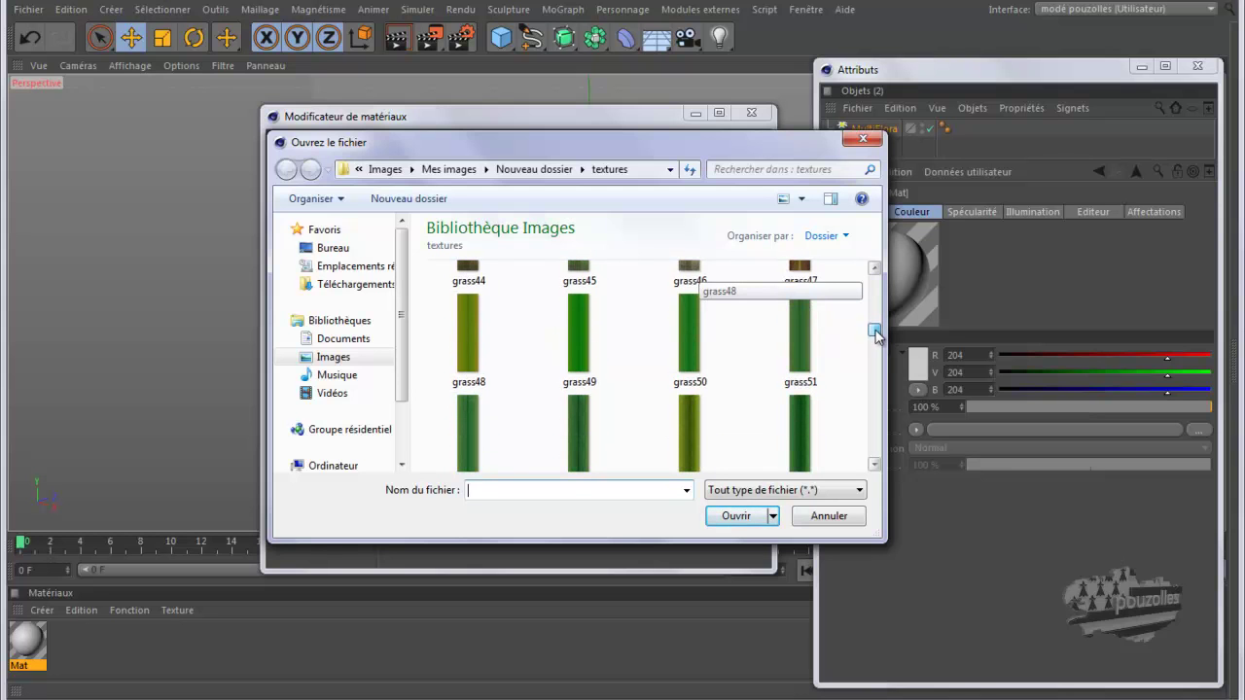
drag(875, 333, 876, 336)
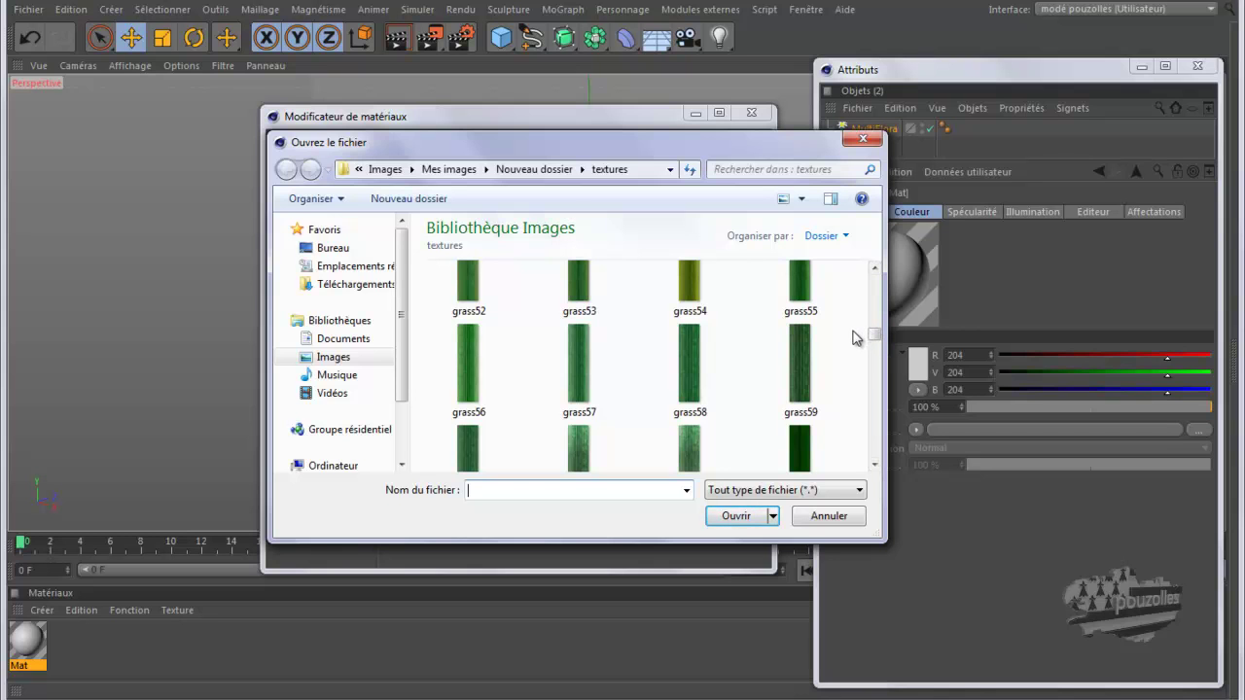
double_click(801, 370)
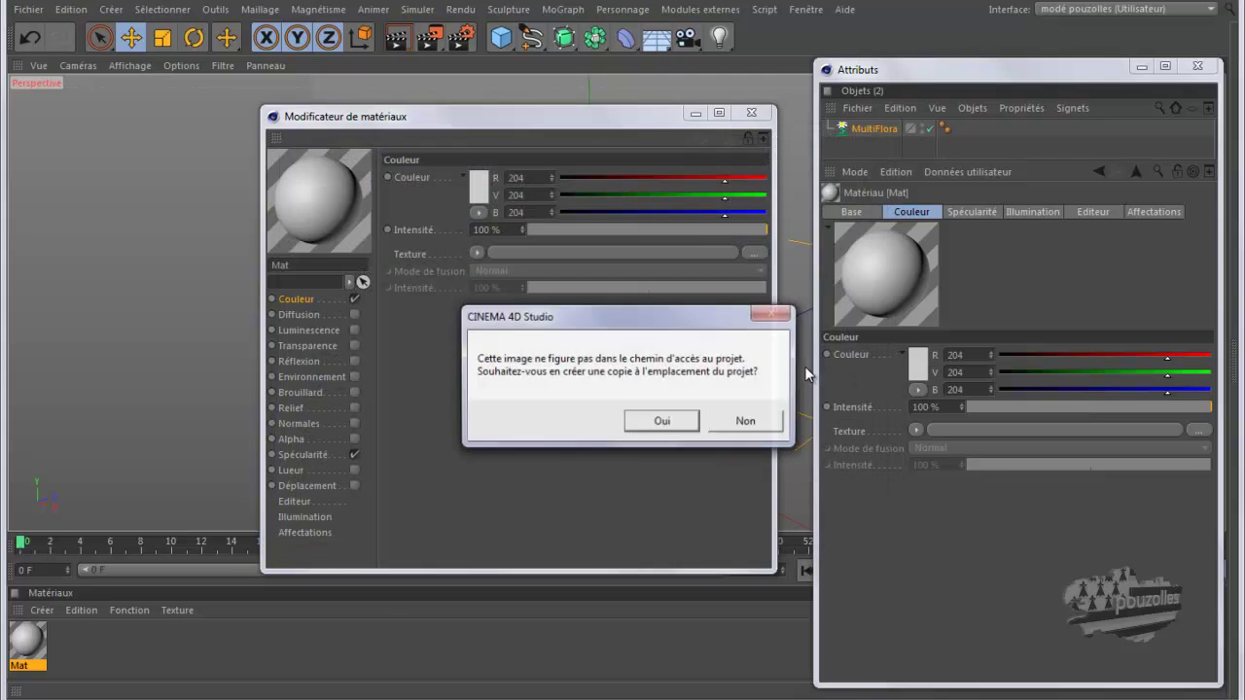
click(740, 422)
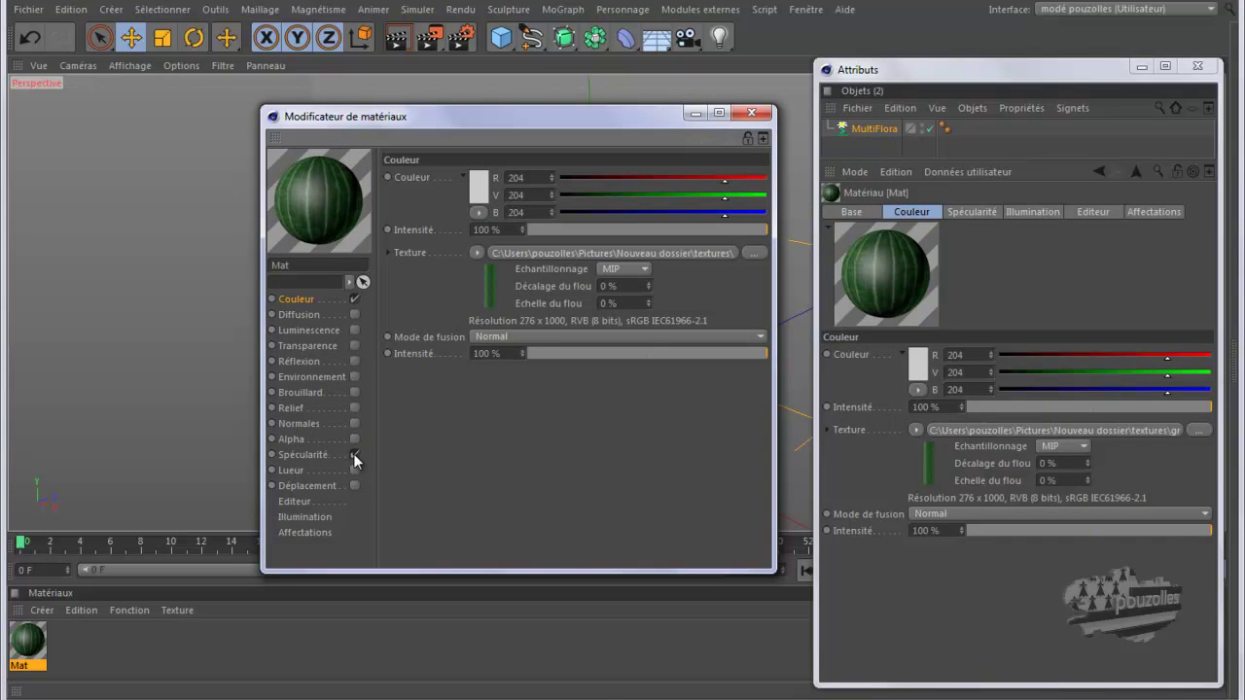
Set the grass material's specular width to 33 % and reduce its specular height to below 13 %.
click(328, 457)
click(608, 421)
click(559, 440)
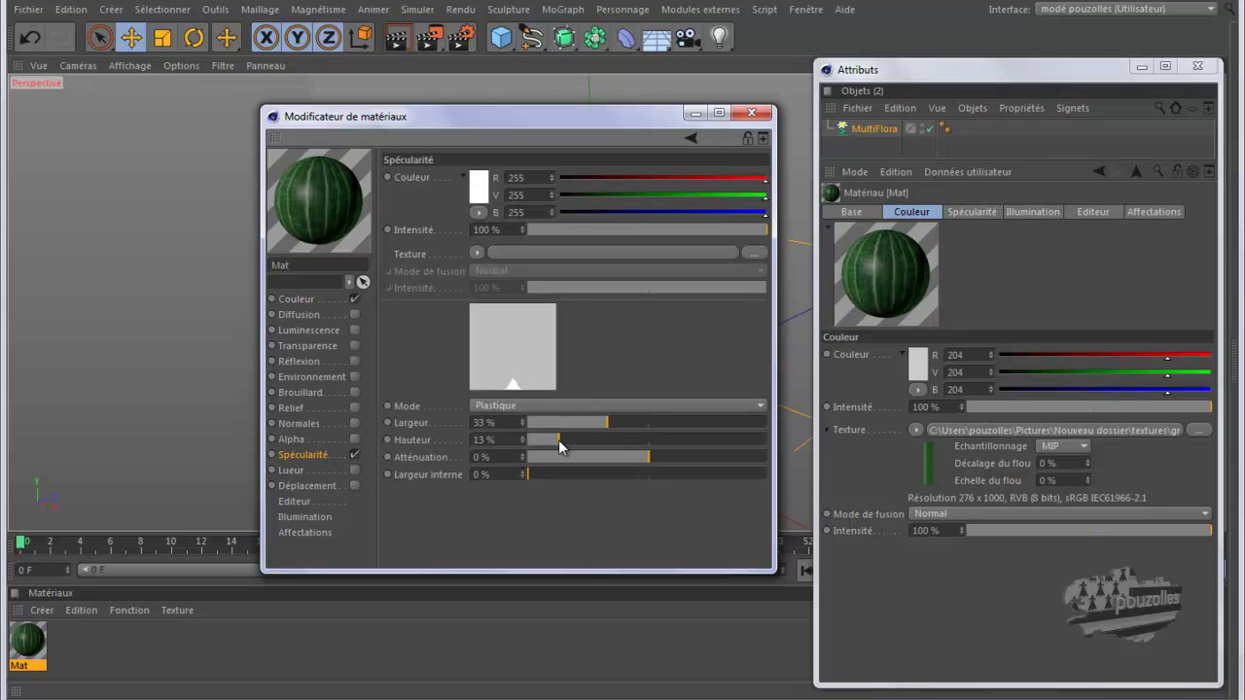
drag(560, 441, 550, 440)
click(752, 114)
Apply the grass material to the MultiFlora object and render the perspective view.
drag(893, 234, 899, 135)
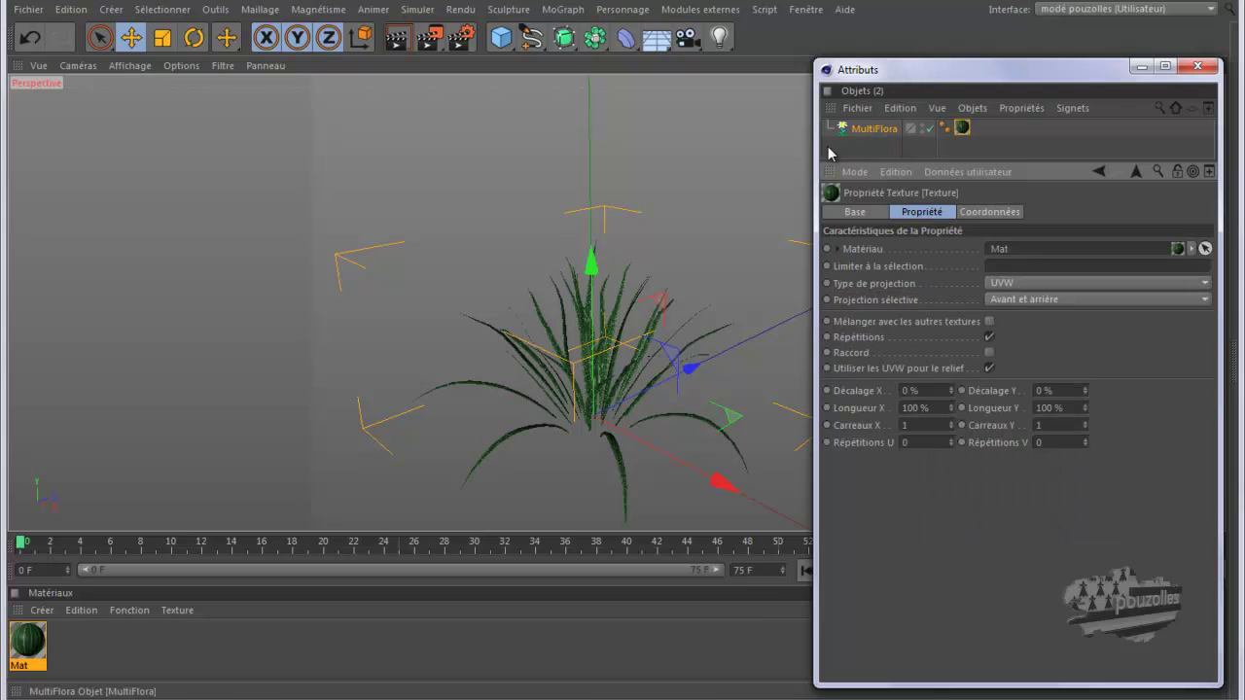
key(ctrl+r)
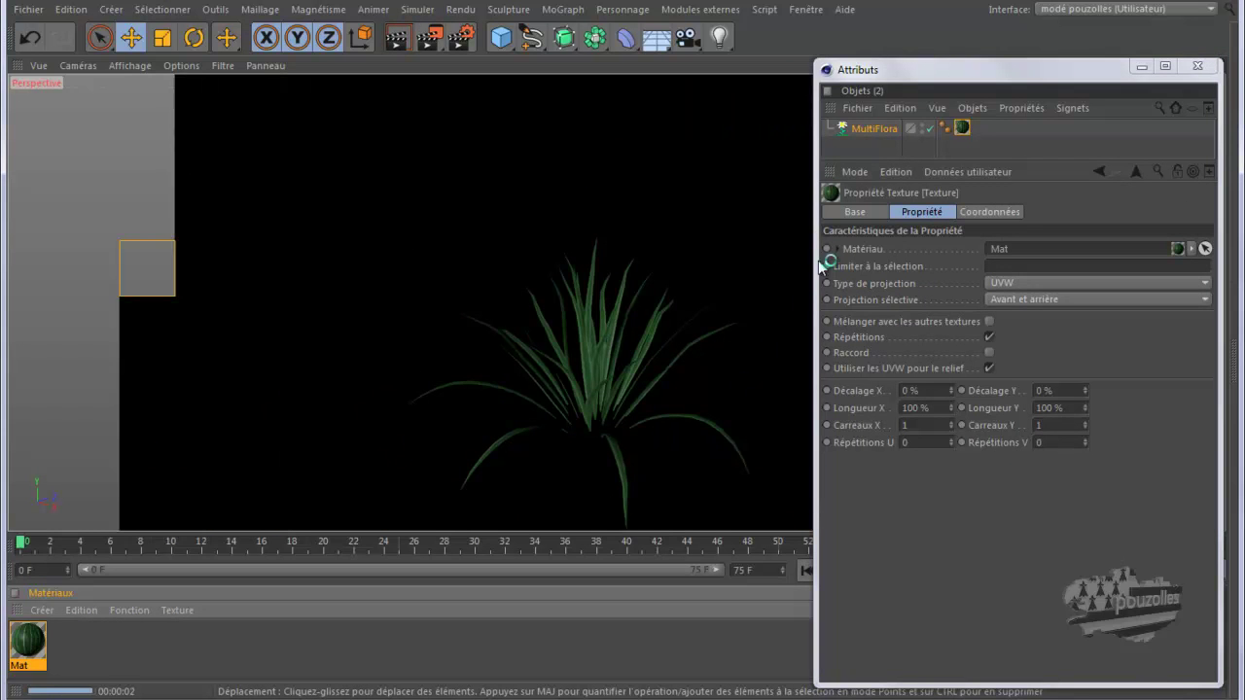
Compare the MultiFlora plant with Preview Mode on and off, leave it disabled, and enable LowRez Preview.
click(883, 130)
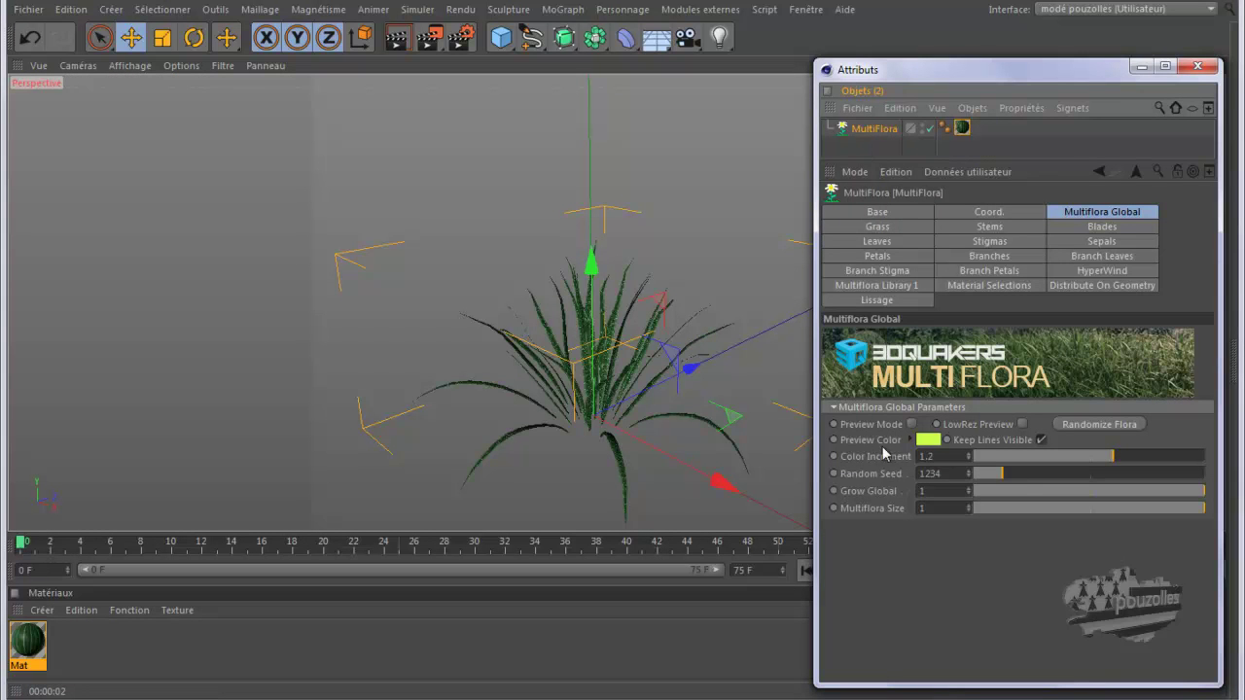
click(912, 424)
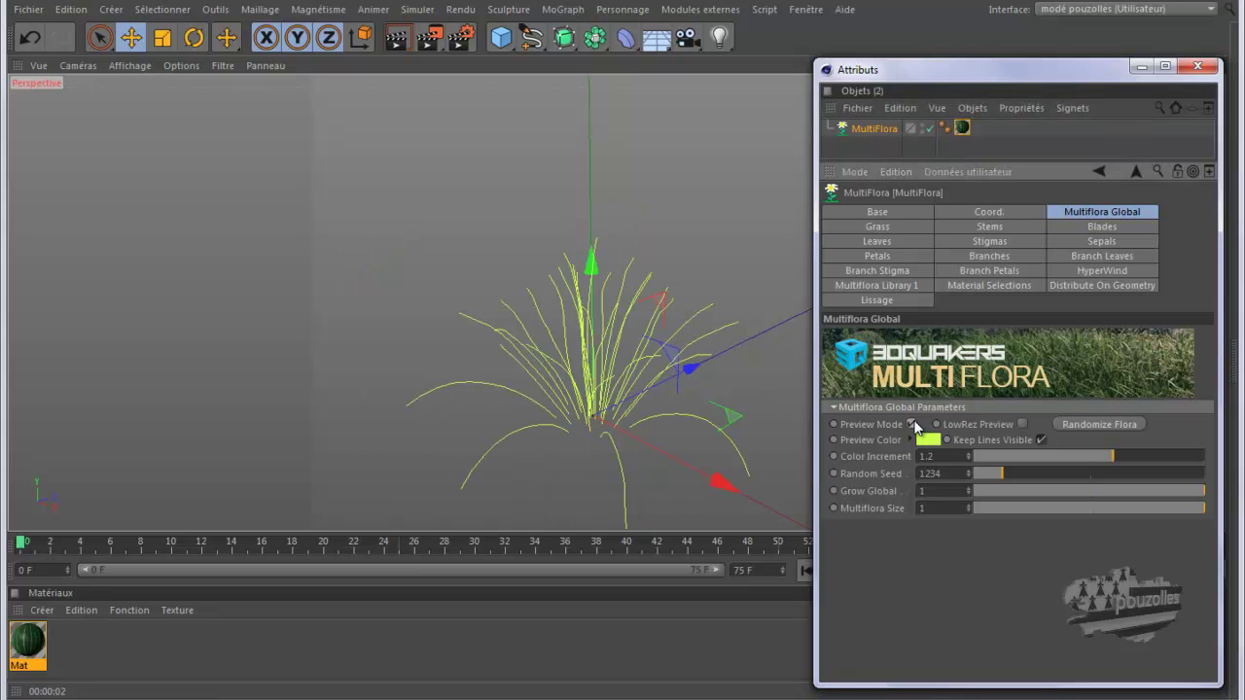
click(913, 424)
click(913, 424)
click(912, 425)
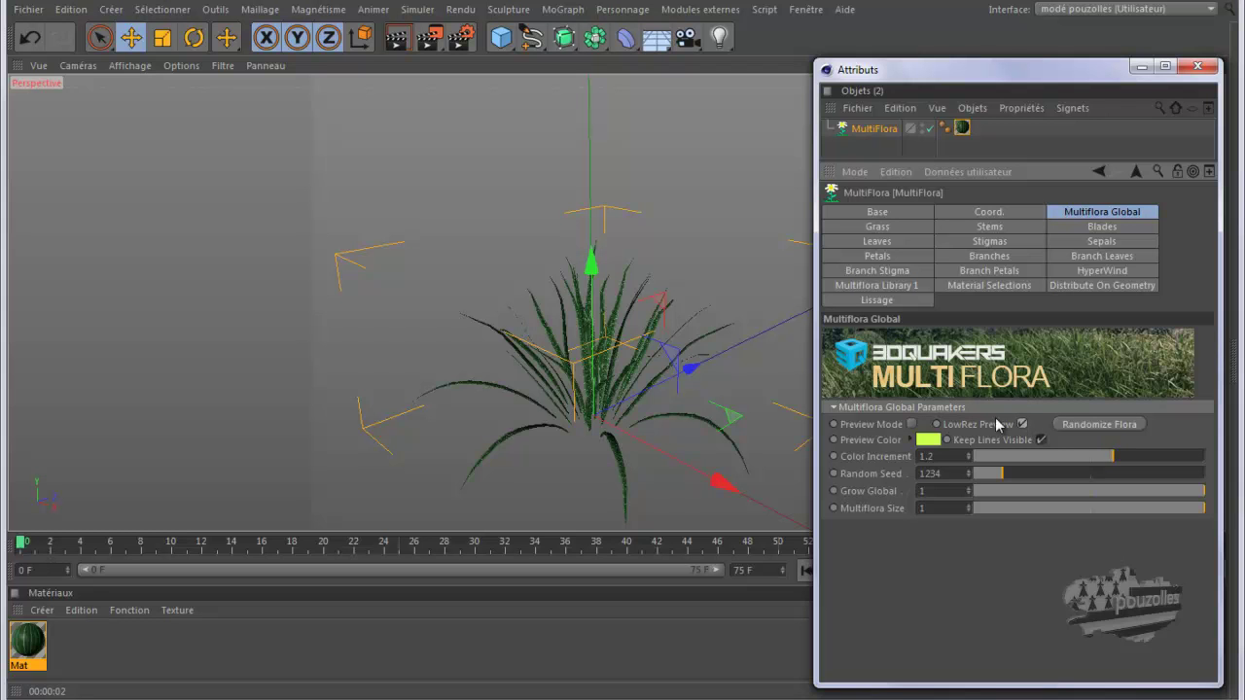
Try to render the plant in the picture viewer and review the render settings for the image output.
click(429, 37)
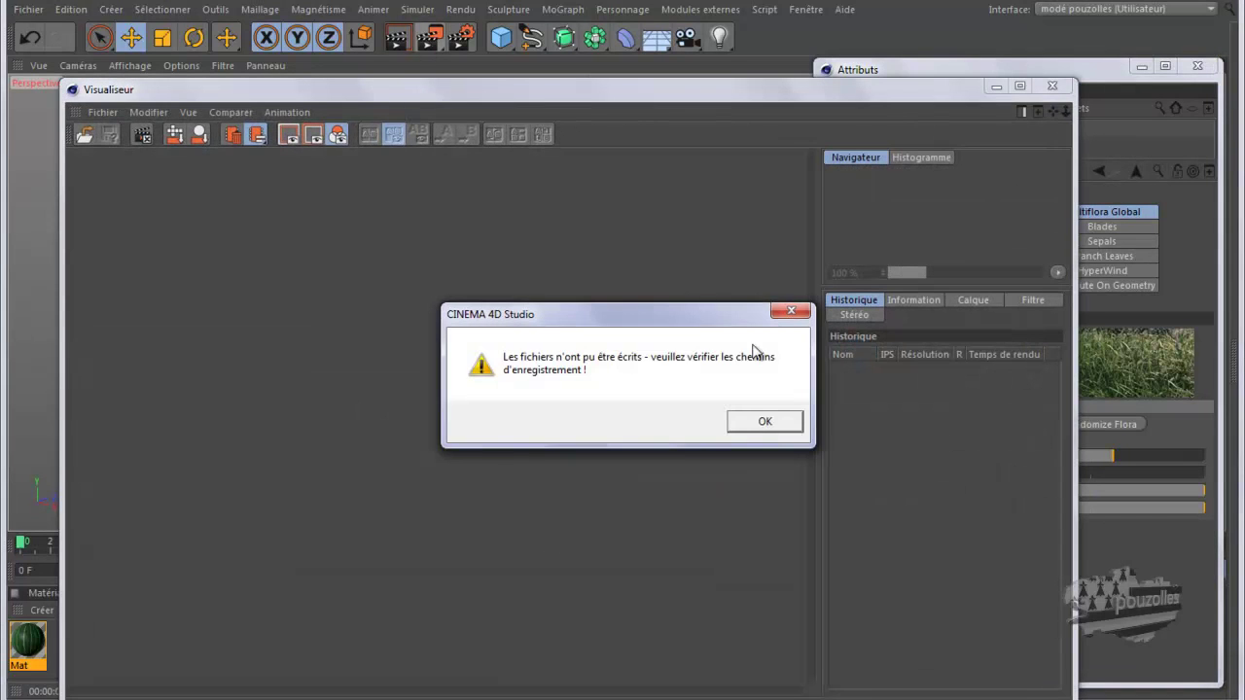
click(795, 429)
click(1052, 85)
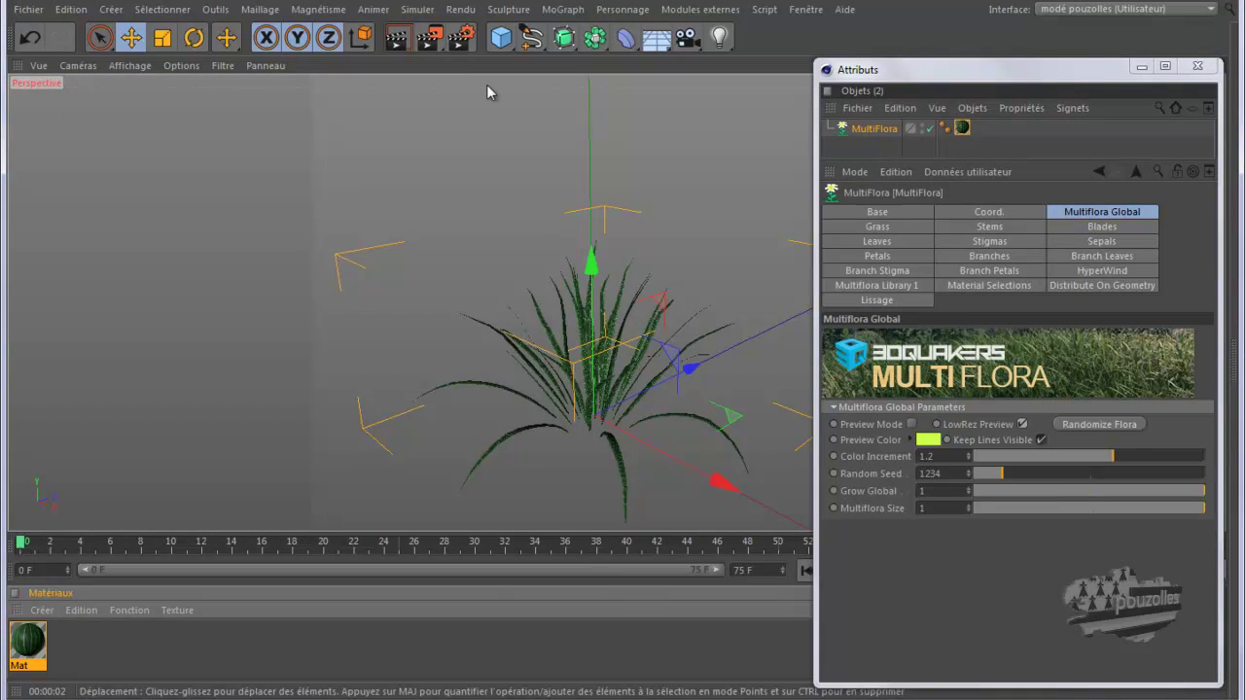
click(461, 39)
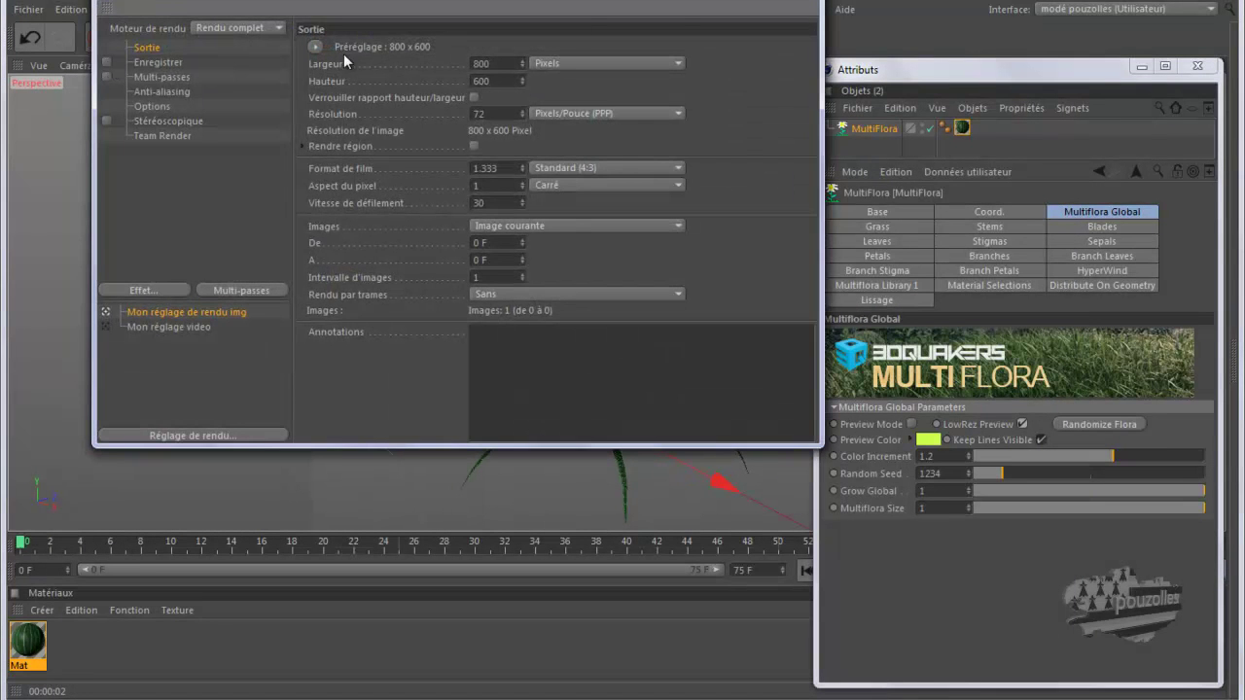
click(787, 2)
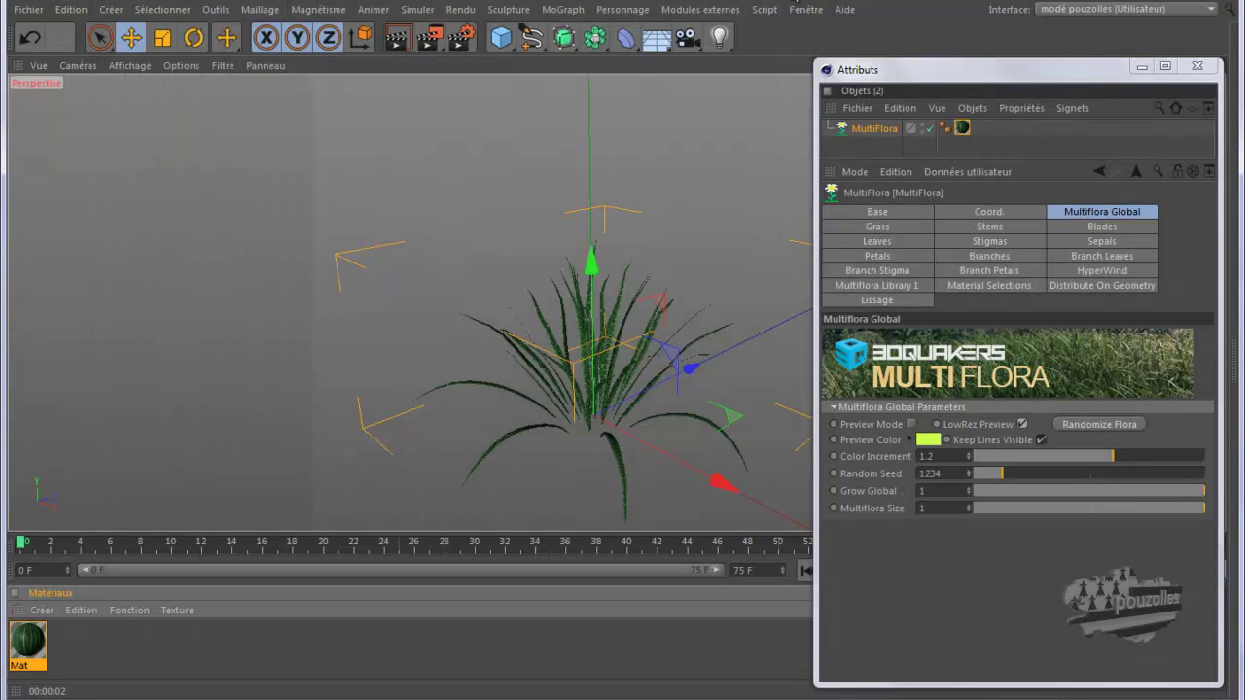
Render the plant in the picture viewer with LowRez Preview on, first with Keep Lines Visible enabled and again with it disabled.
click(434, 41)
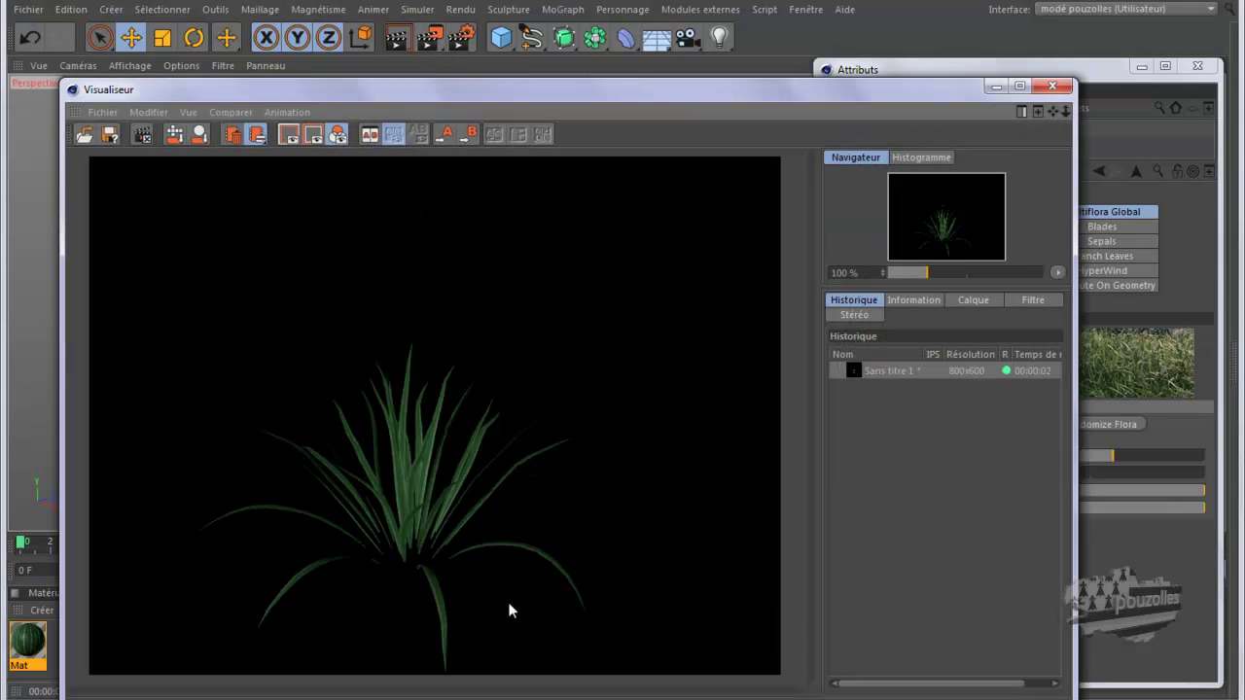
click(1049, 88)
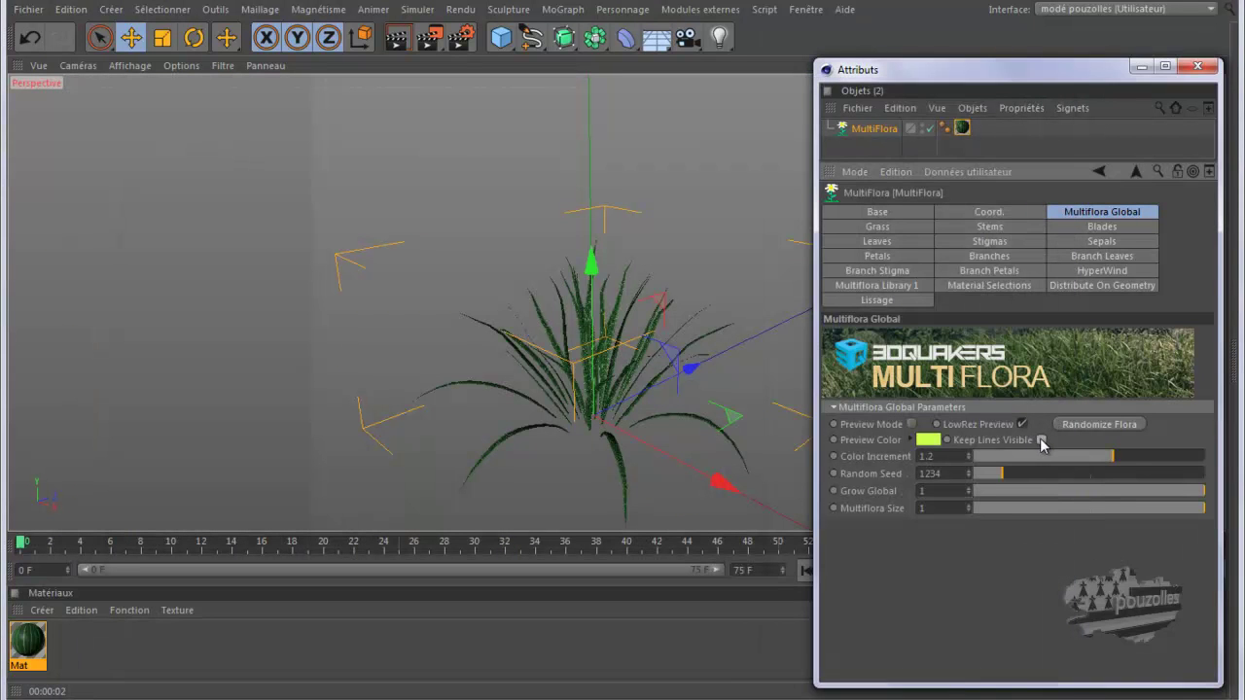
click(425, 42)
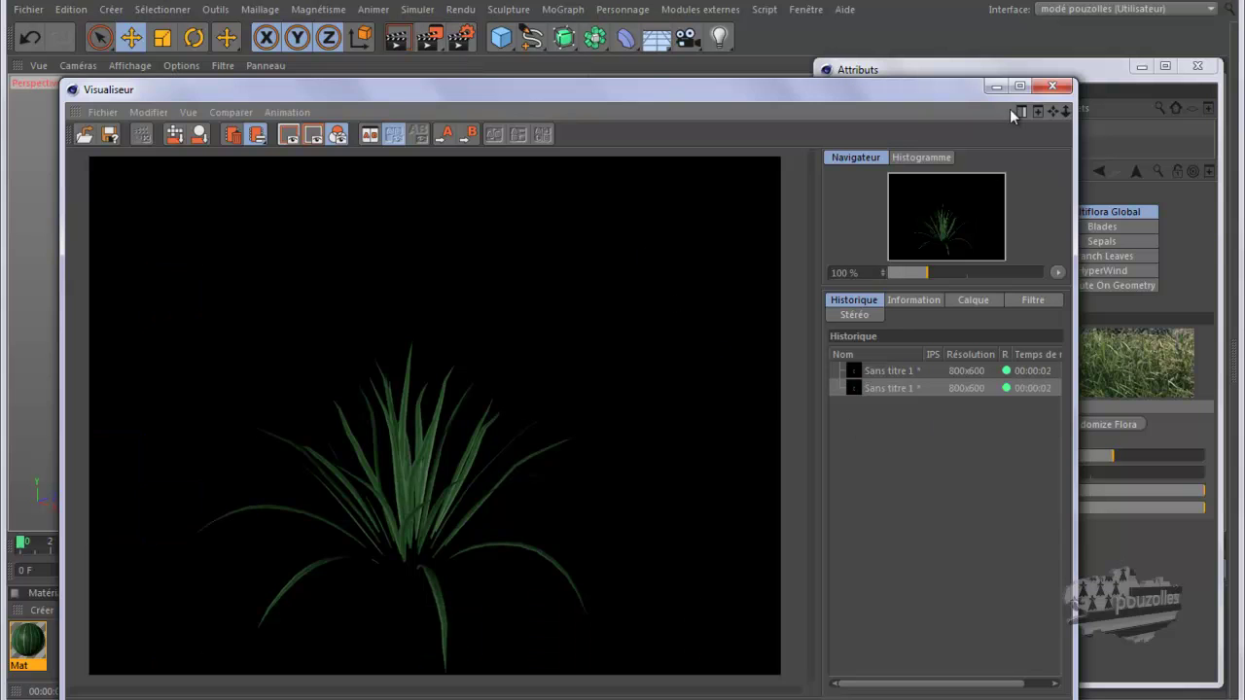
click(1051, 86)
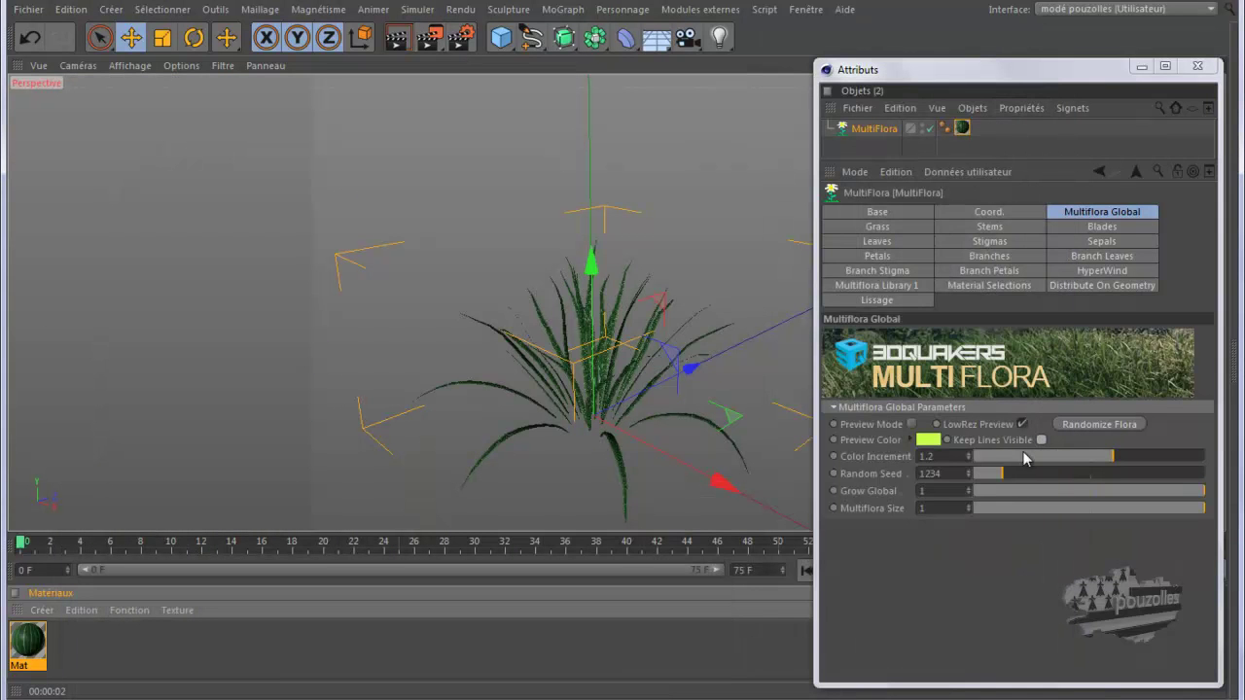
Disable LowRez Preview, enable Keep Lines Visible and Preview Mode, and render the plant in the picture viewer.
click(1022, 425)
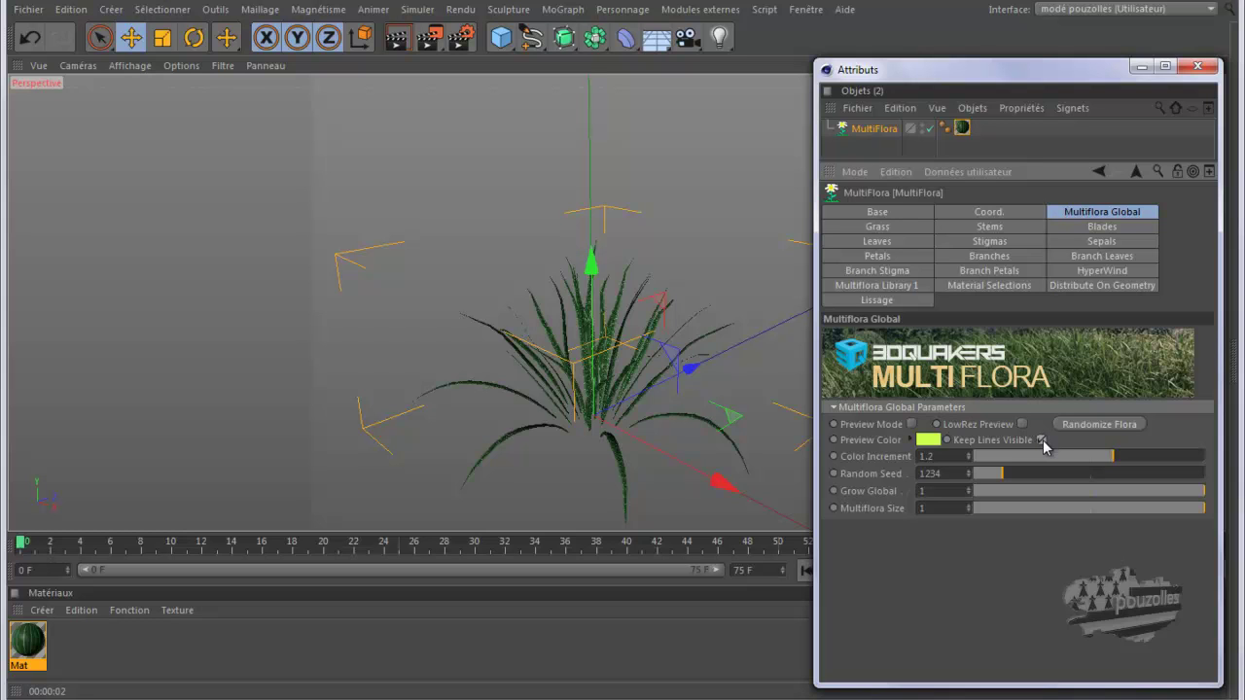
click(913, 425)
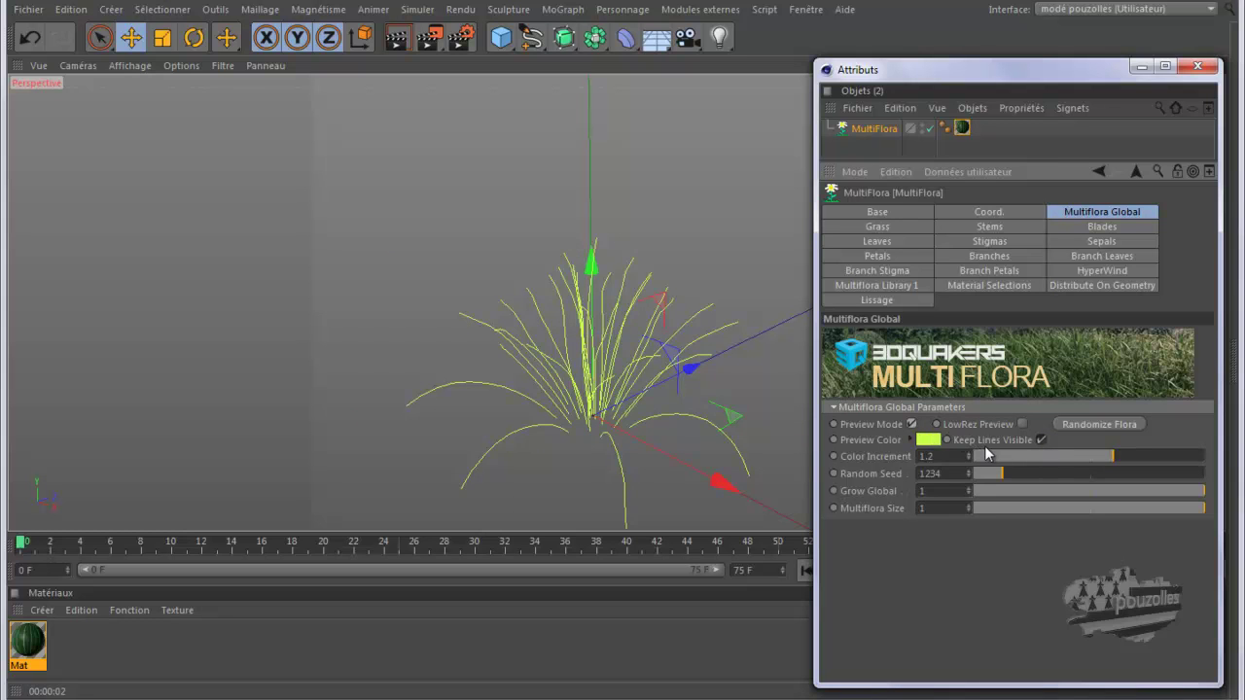
click(429, 38)
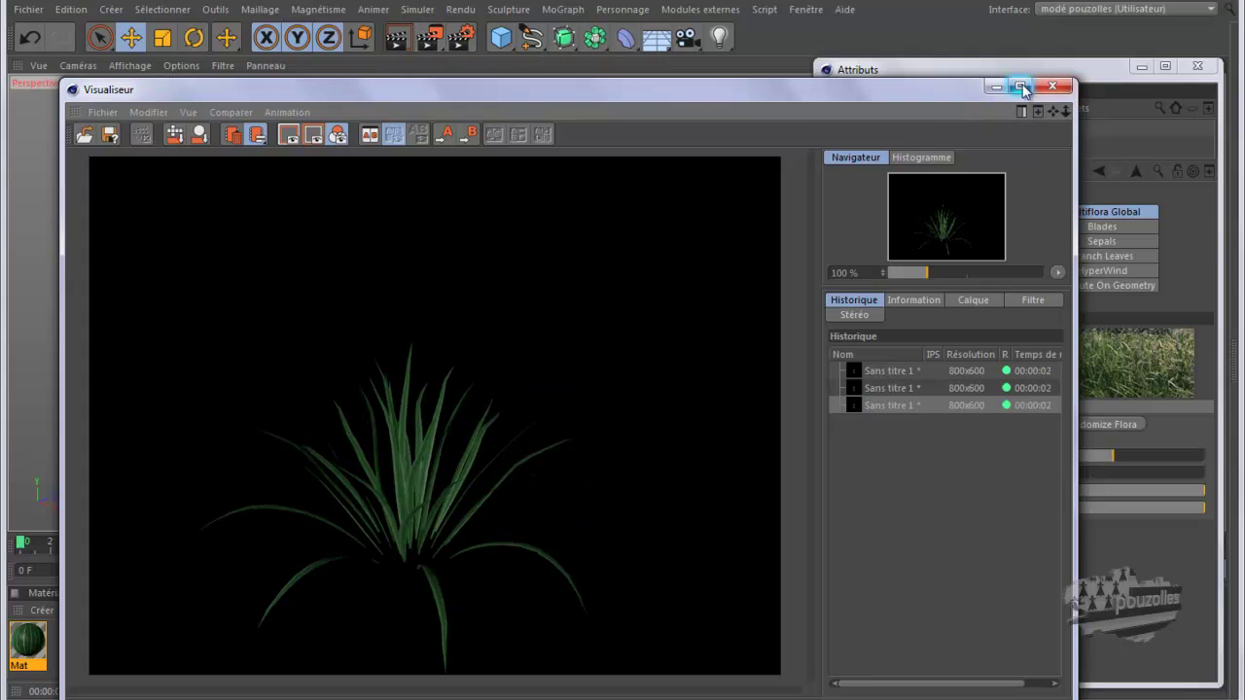
click(1051, 86)
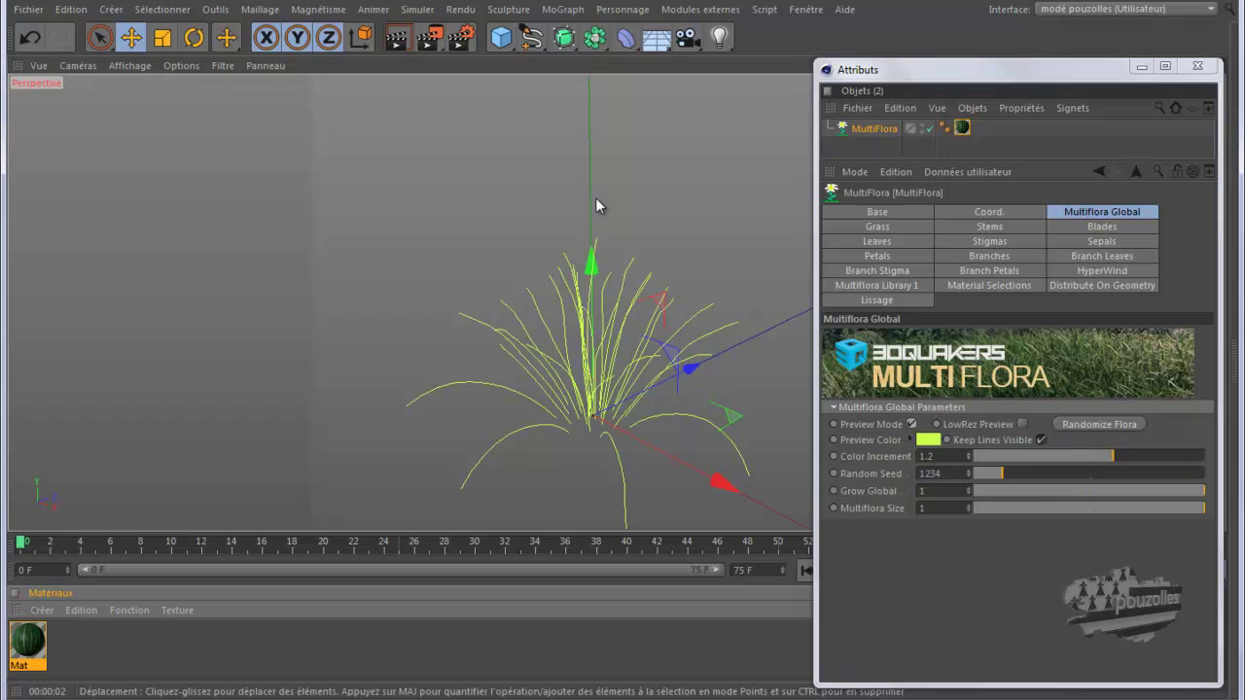
click(434, 43)
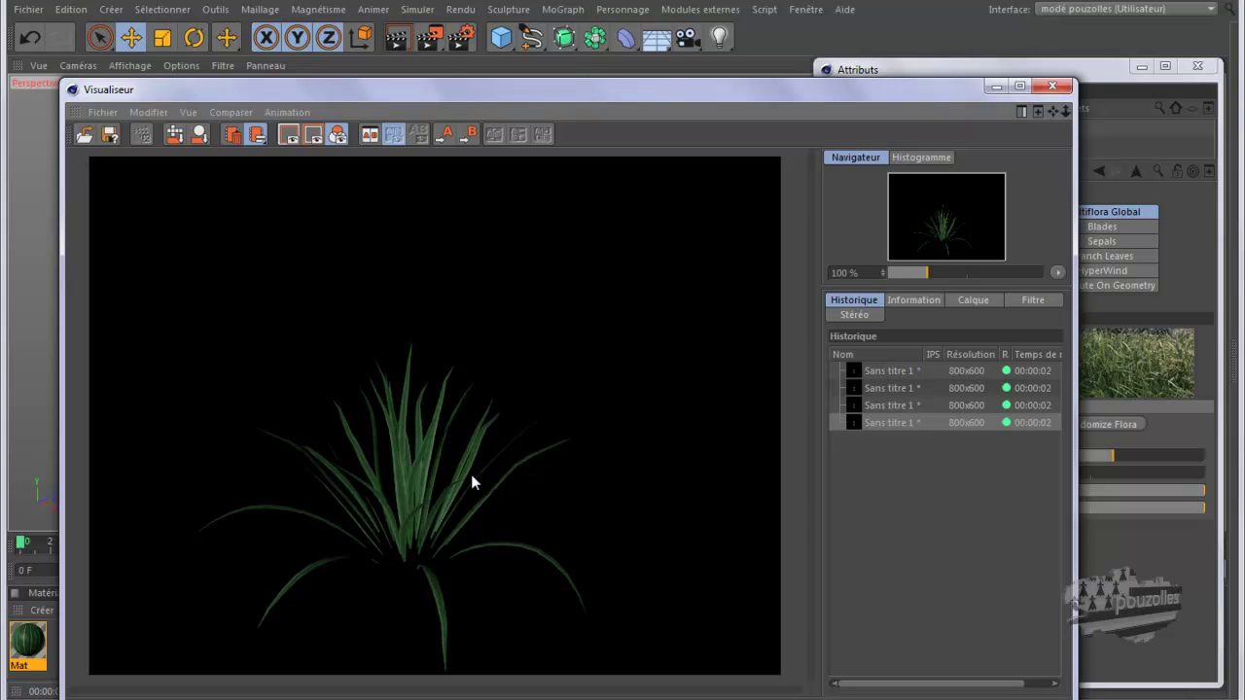
click(1053, 86)
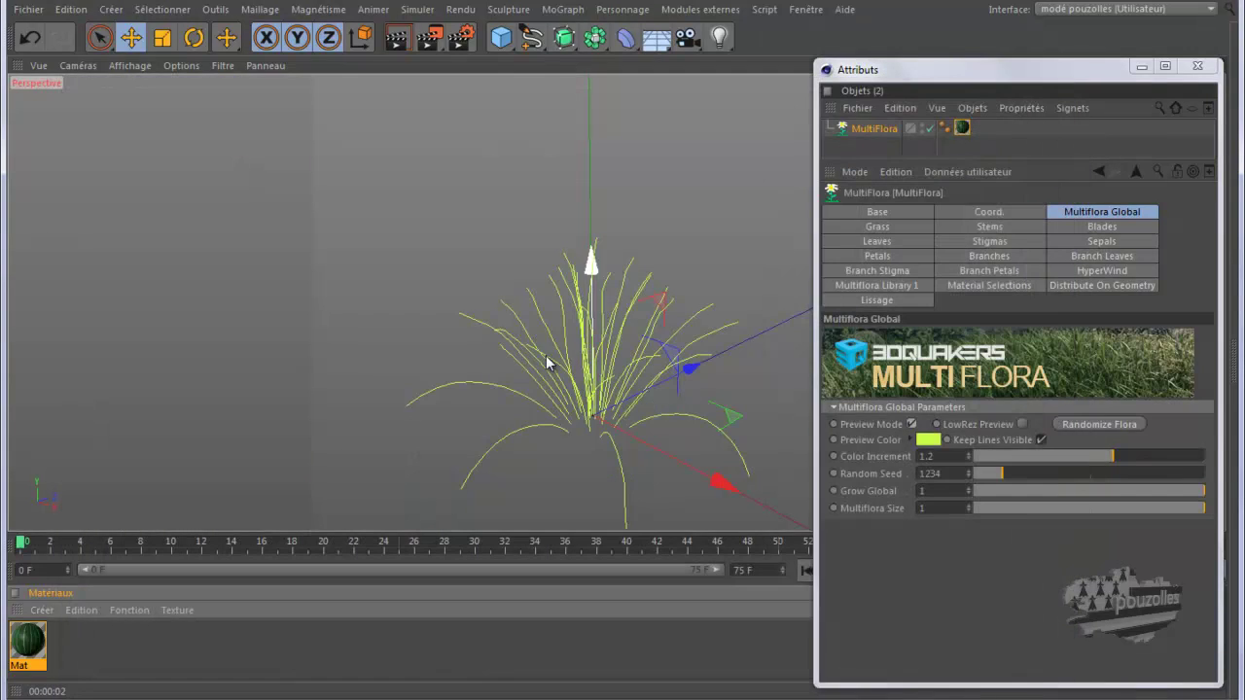
Render the plant in the viewport and again in the picture viewer with Preview Mode and Keep Lines Visible enabled.
click(394, 39)
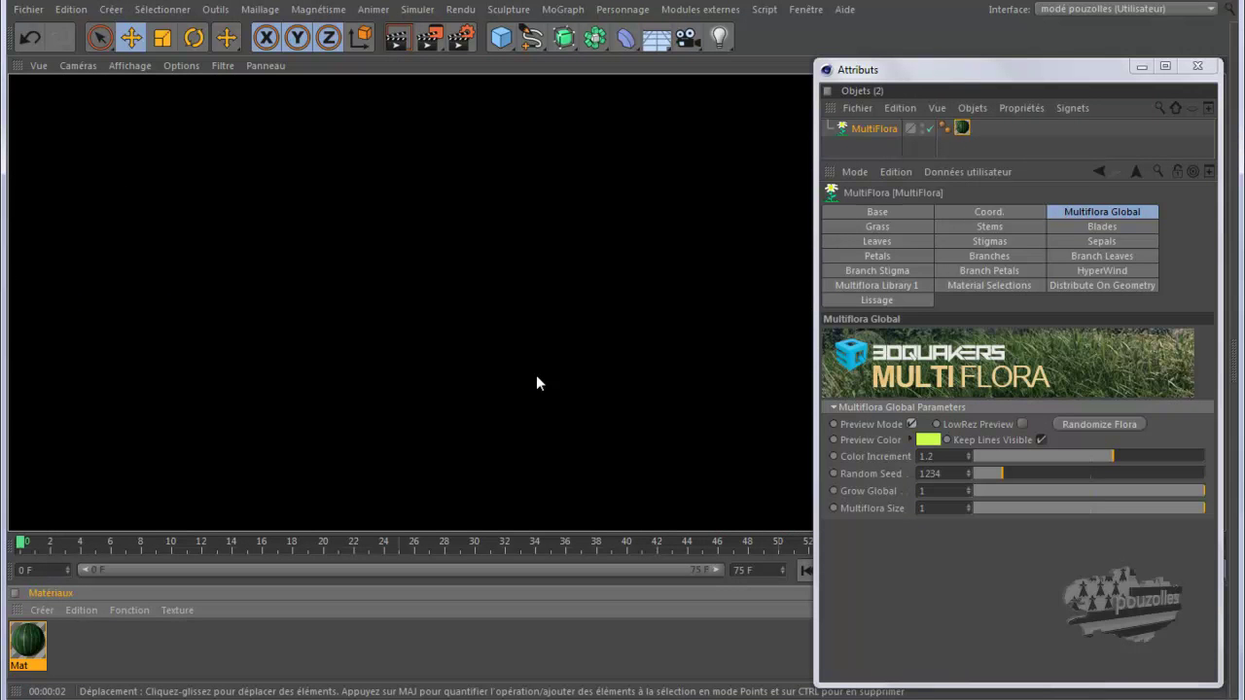
click(428, 42)
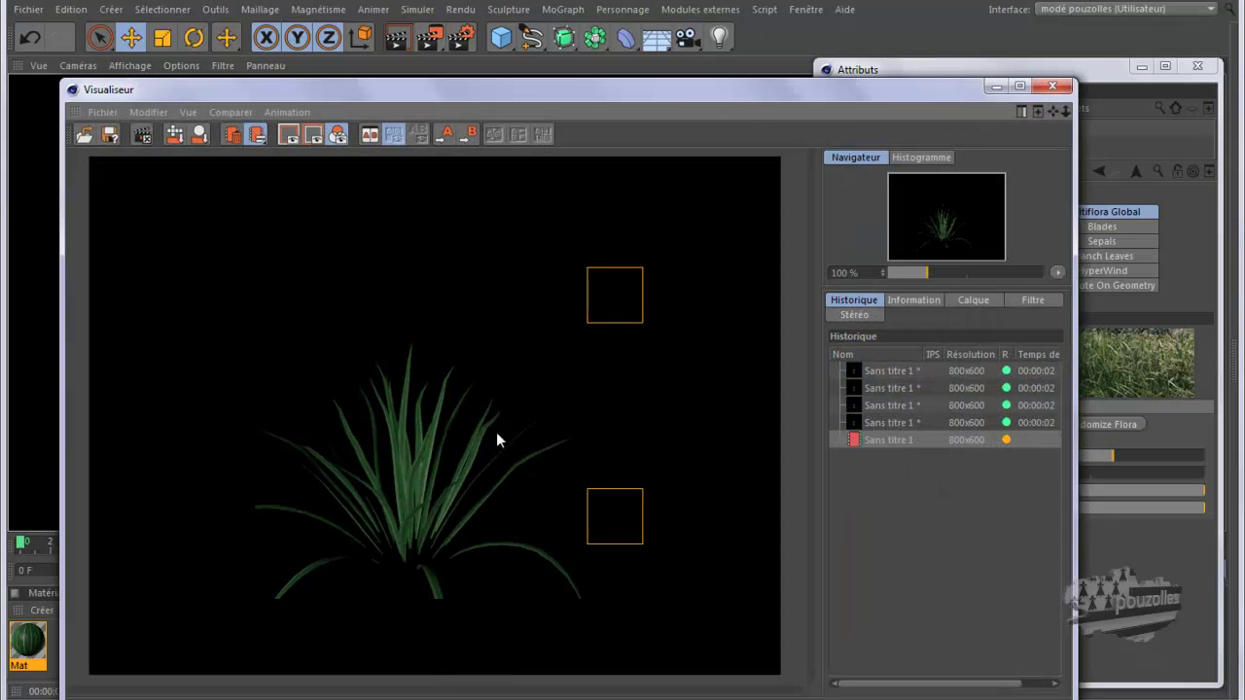
click(1051, 89)
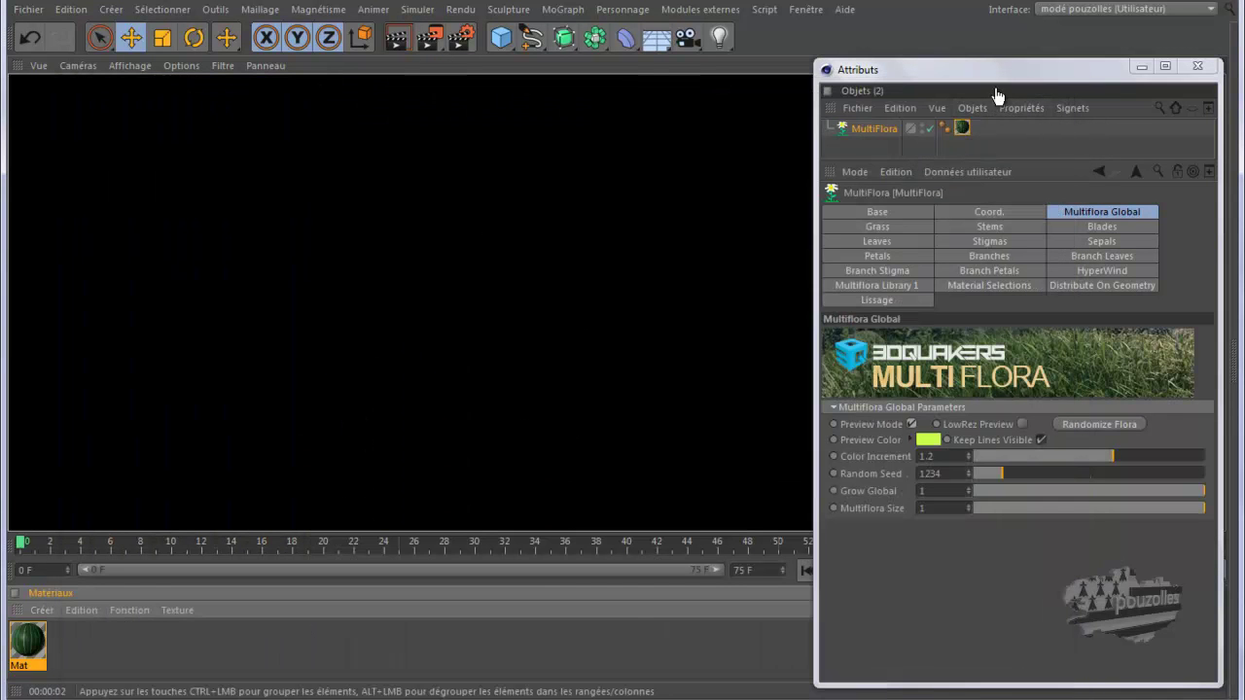
Disable Keep Lines Visible and compare the plant with Preview Mode off and on, leaving Preview Mode enabled.
click(1040, 437)
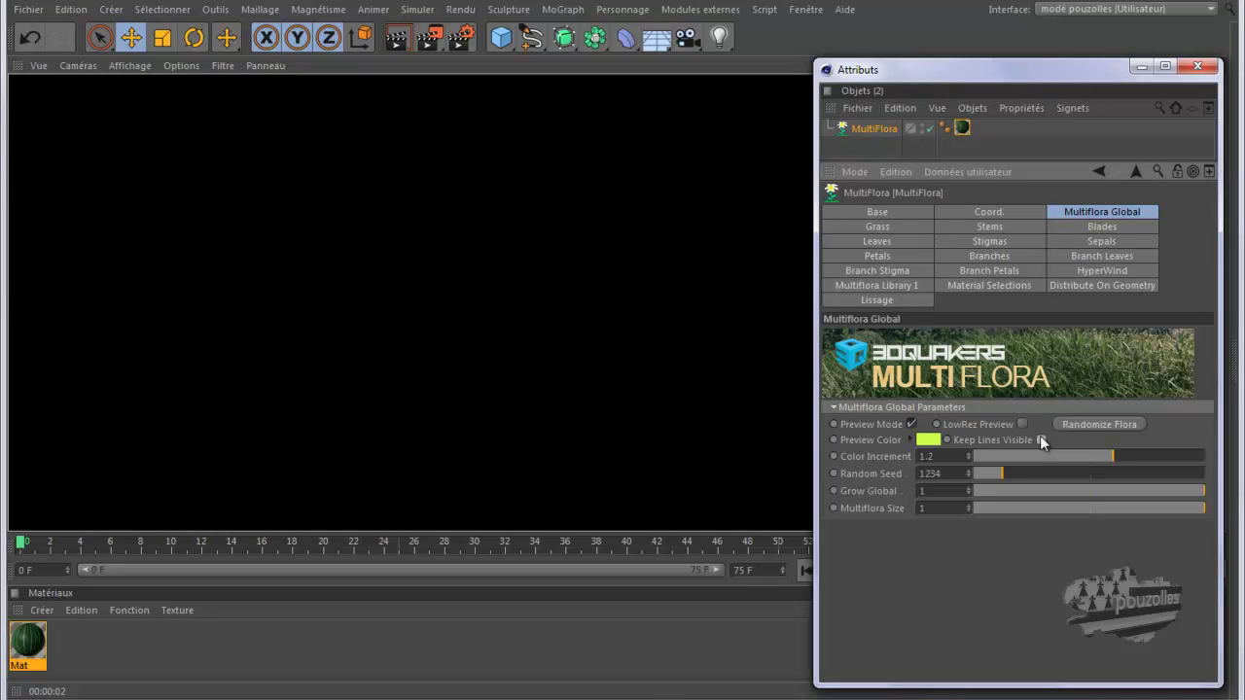
click(912, 425)
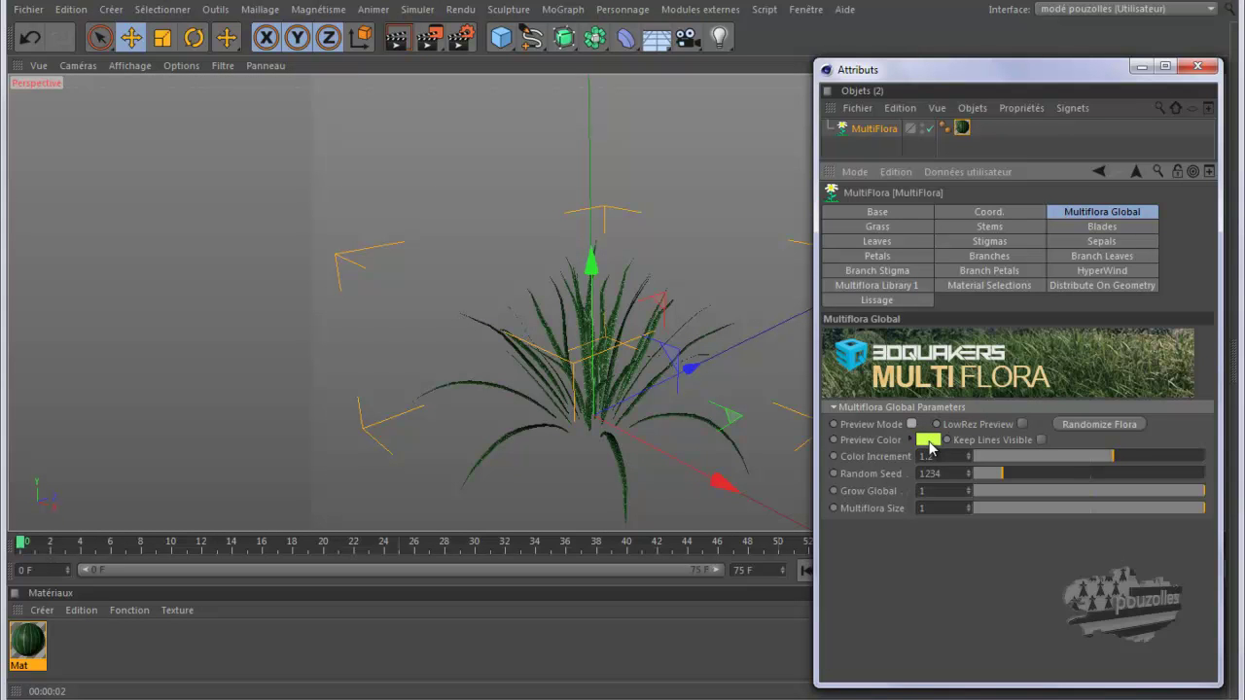
click(912, 425)
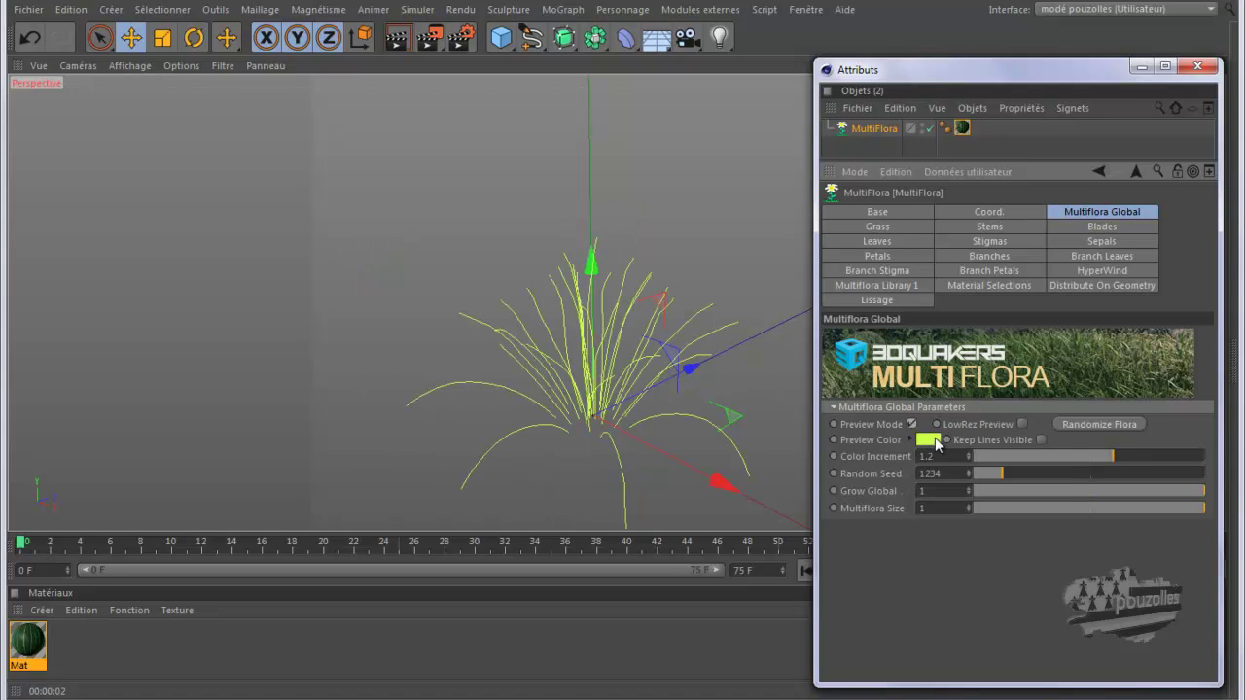
Set the Preview Color to a dark olive green (about R 76, G 96, B 27) and disable Preview Mode.
click(929, 440)
drag(924, 423, 913, 441)
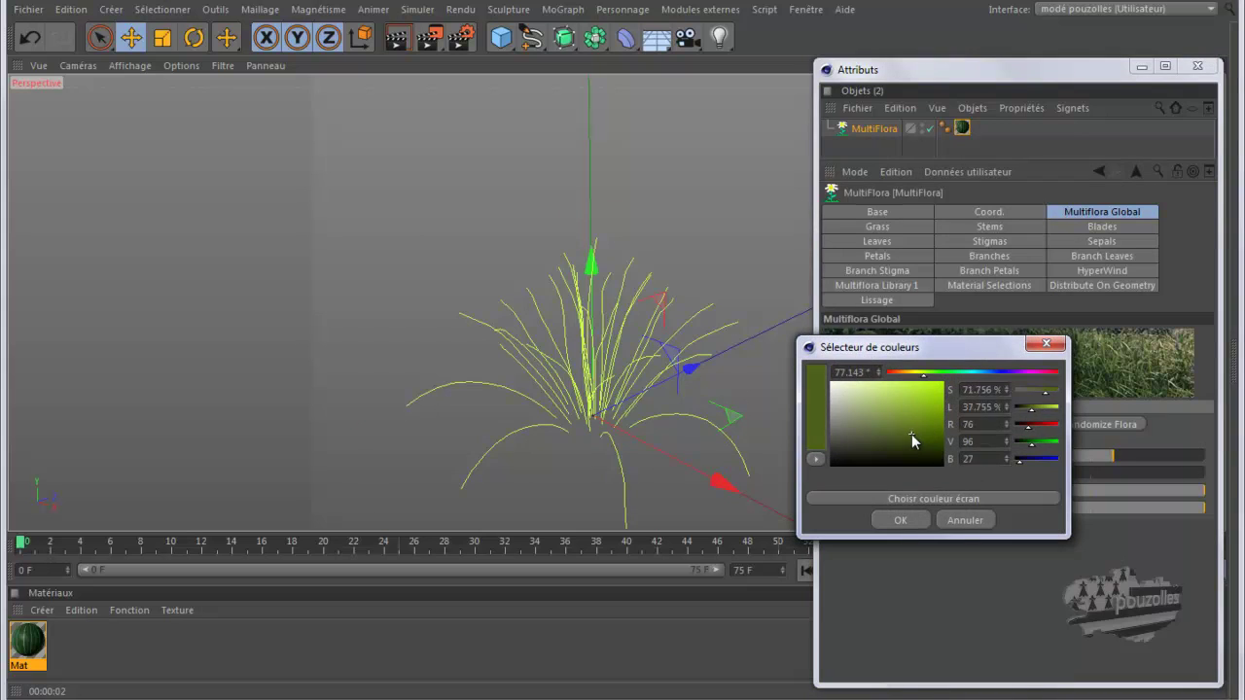
click(901, 519)
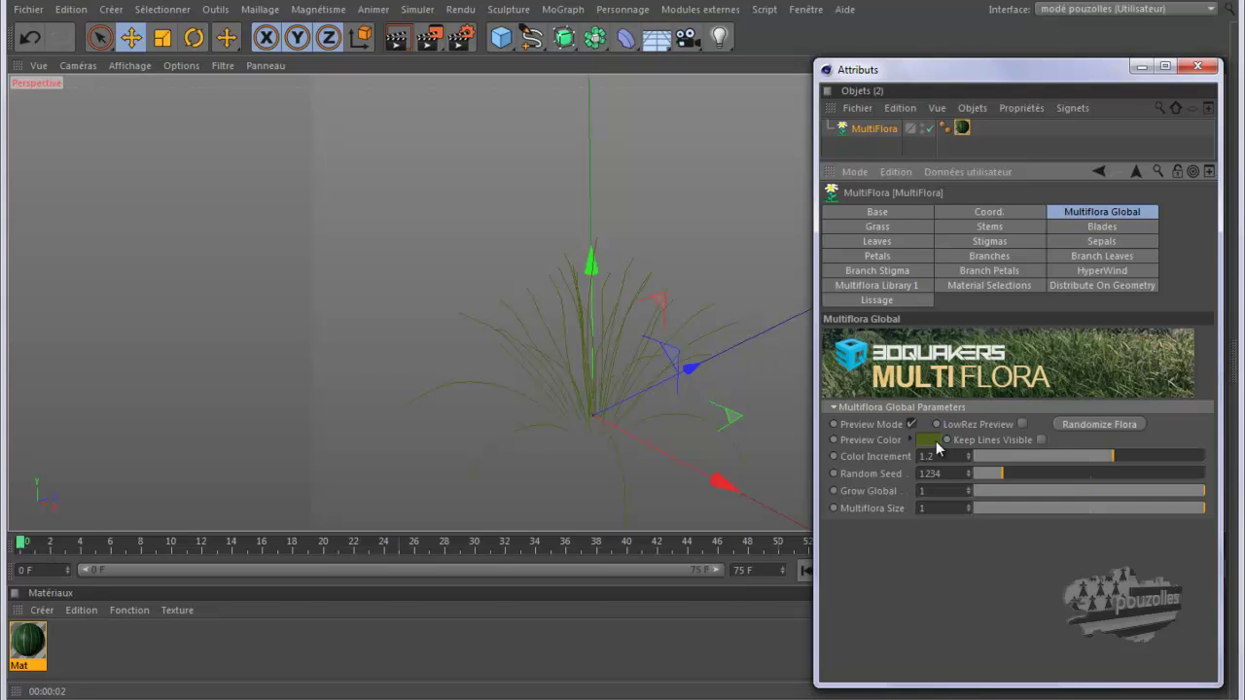
click(911, 424)
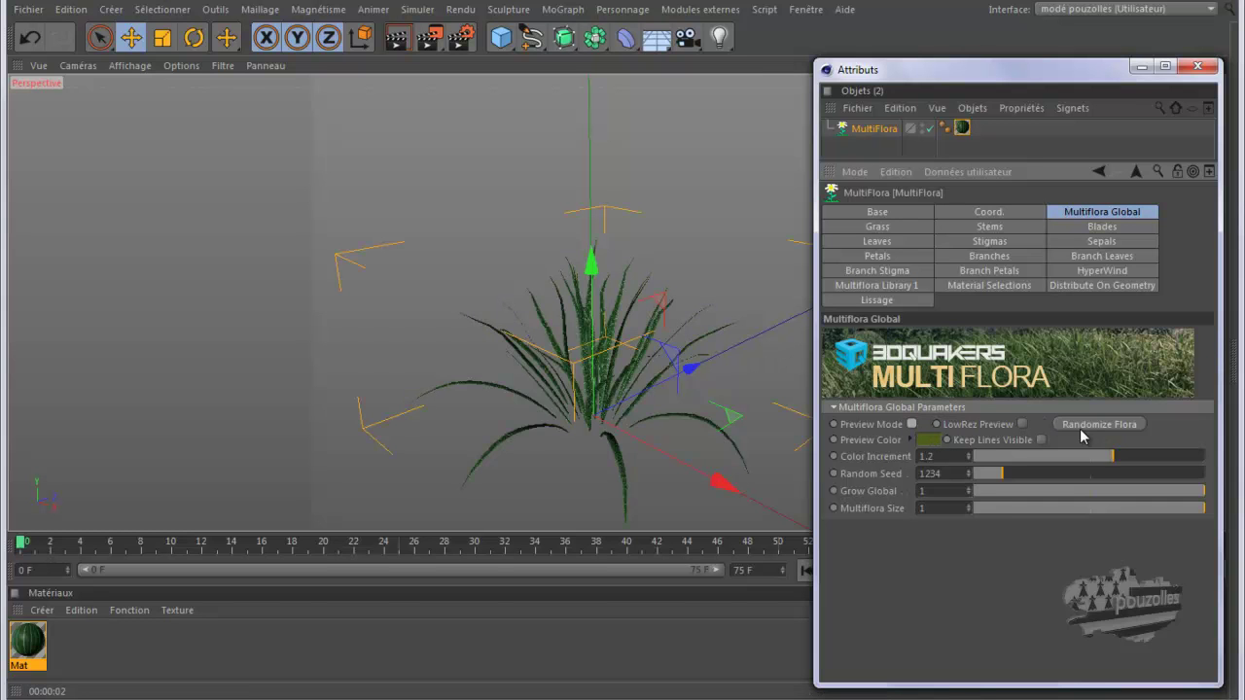
Randomize the flora several times, and set Random Seed to 5706 and Color Increment to 1.39.
click(1108, 426)
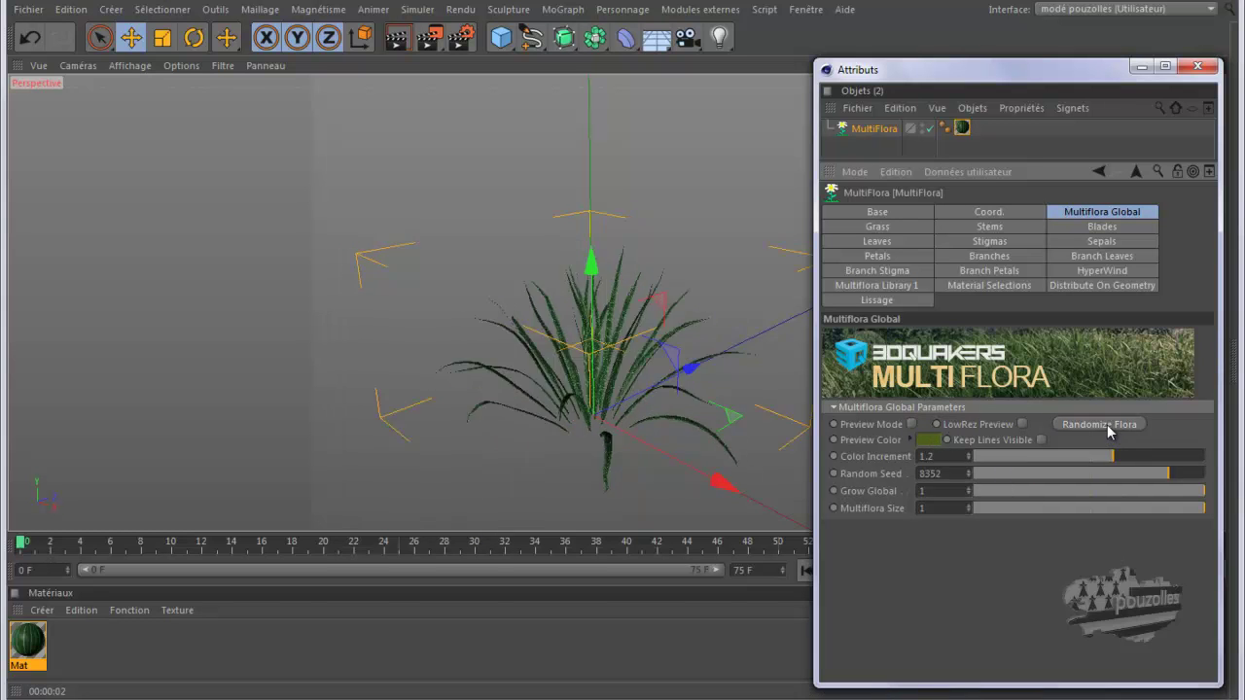
click(1108, 426)
click(1106, 425)
click(1106, 425)
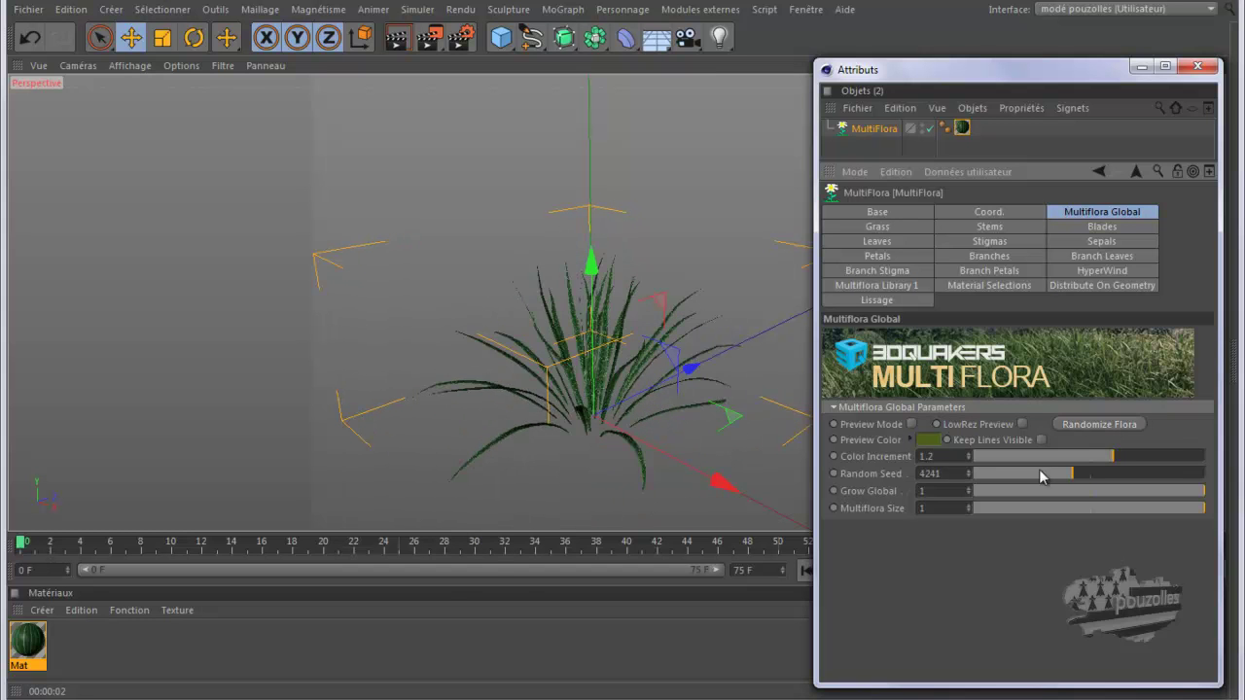
click(1102, 426)
click(1102, 426)
mouse_move(1093, 475)
mouse_down()
mouse_move(1028, 475)
mouse_move(1152, 477)
mouse_move(1108, 483)
mouse_up()
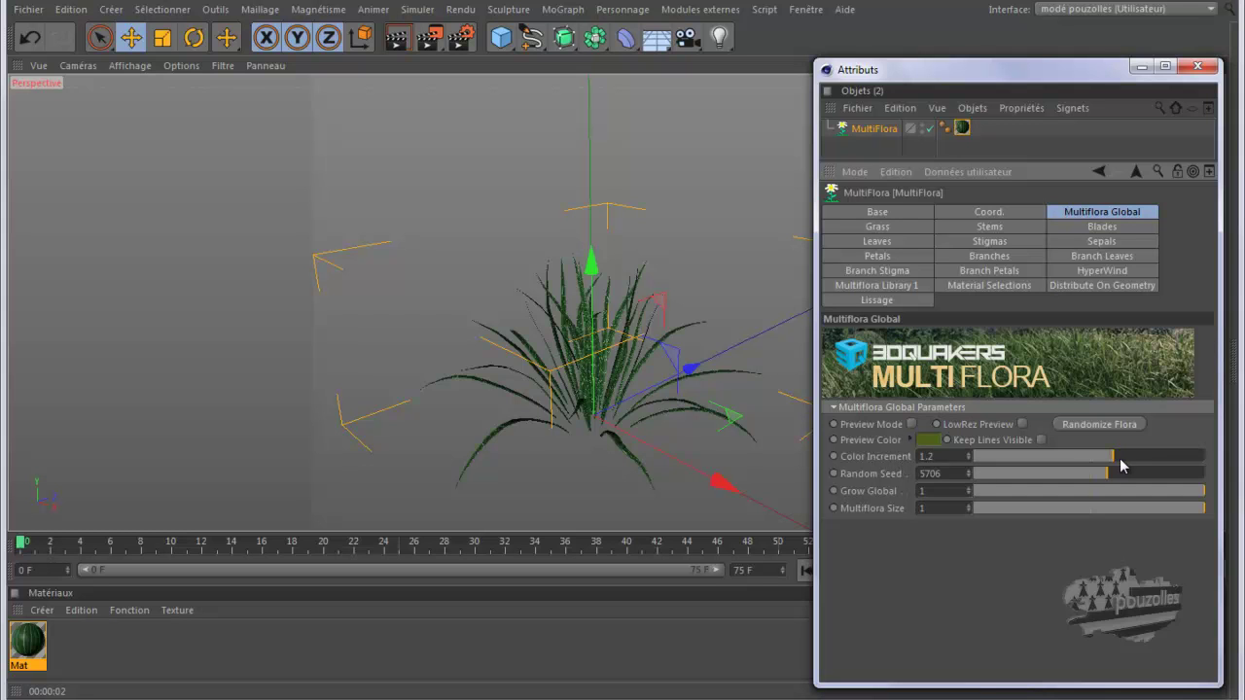
drag(1109, 457, 1138, 464)
Animate Grow Global with keyframes, from 0 at frame 0 to 1 at about frame 58.
drag(1203, 500, 969, 515)
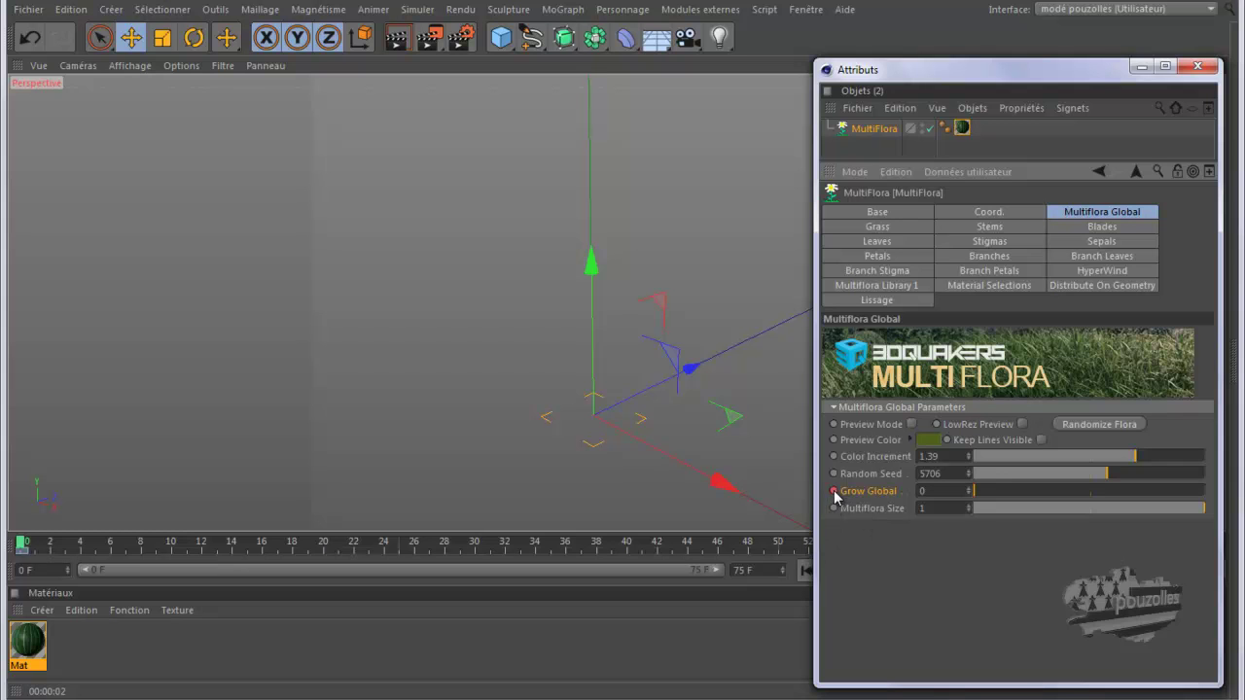
drag(25, 546, 842, 559)
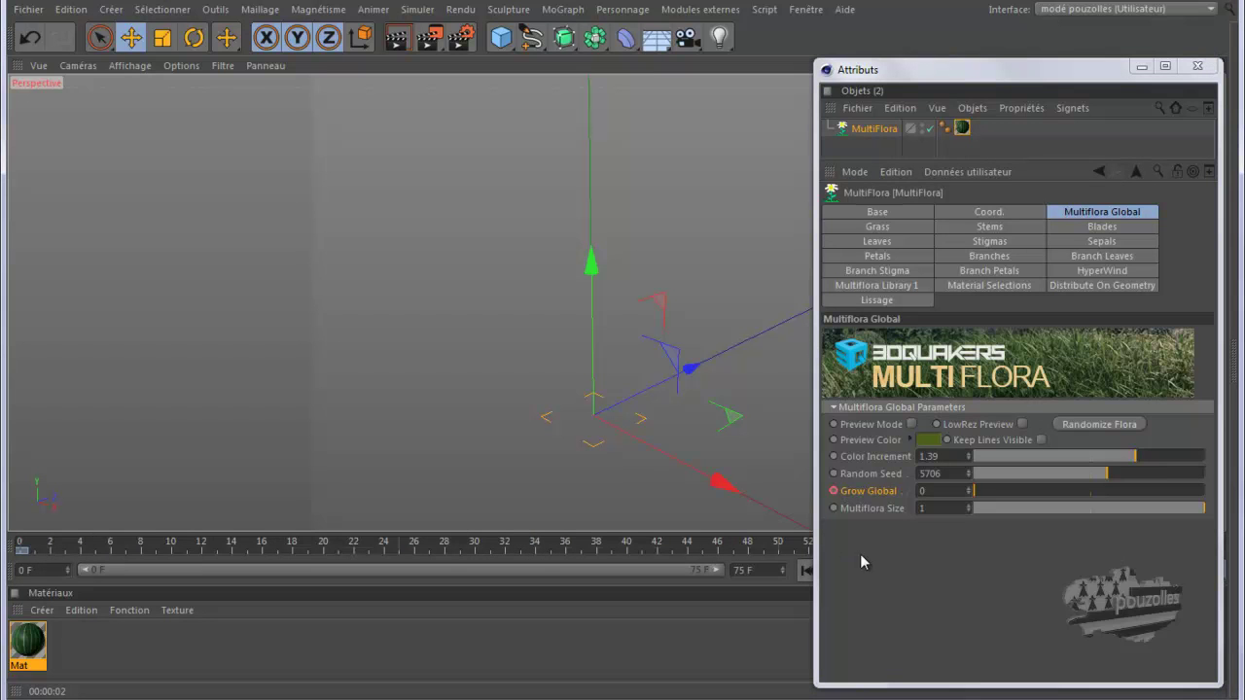
drag(981, 494, 1206, 497)
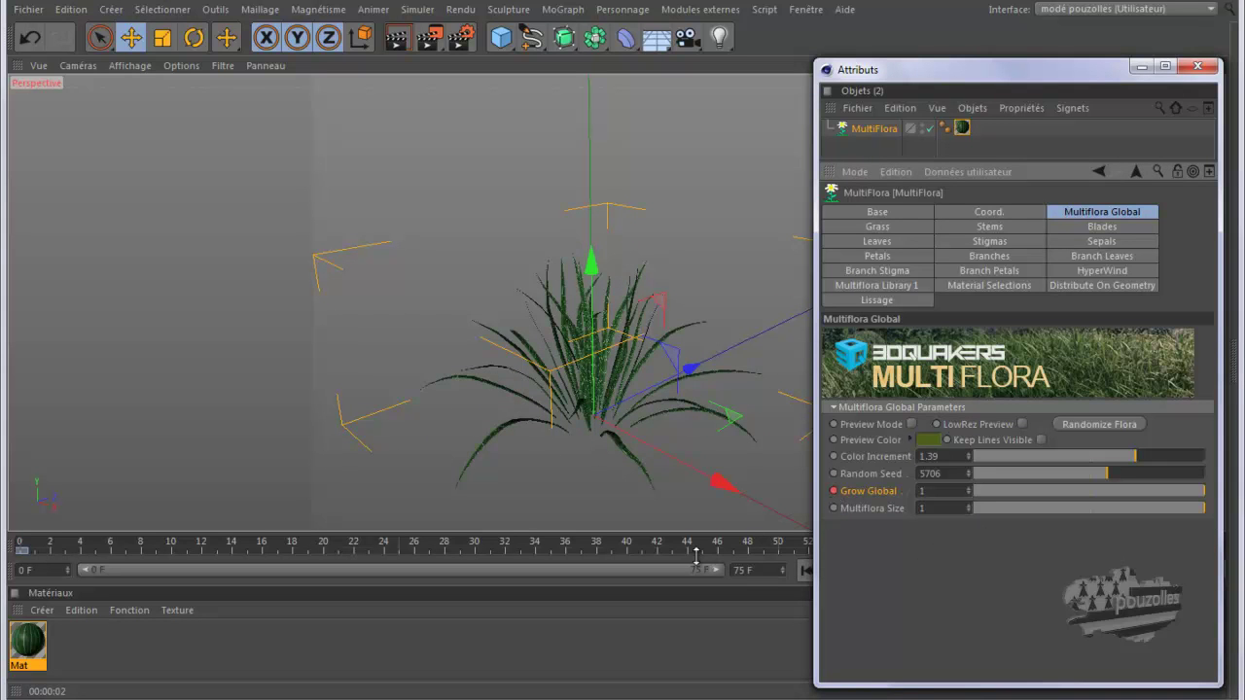
Play the plant's growth animation from the start and return to frame 0, moving the Attributes window clear of the playback controls.
click(805, 570)
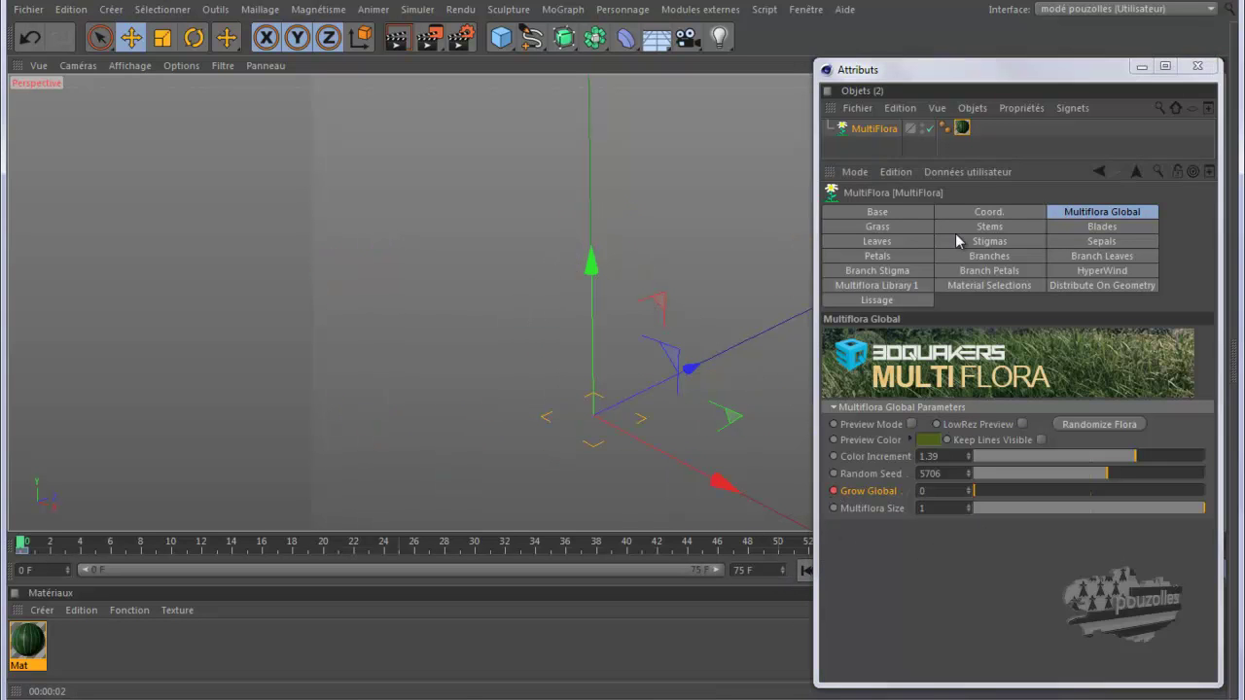
drag(989, 75, 918, 655)
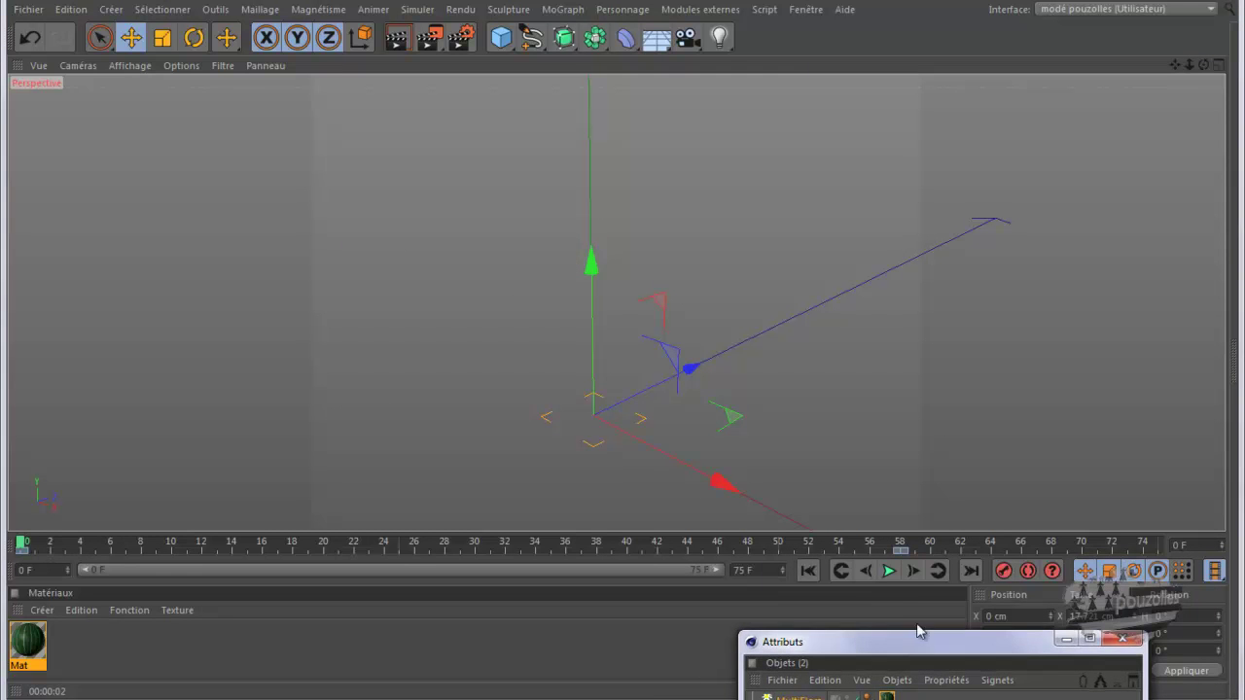
click(890, 571)
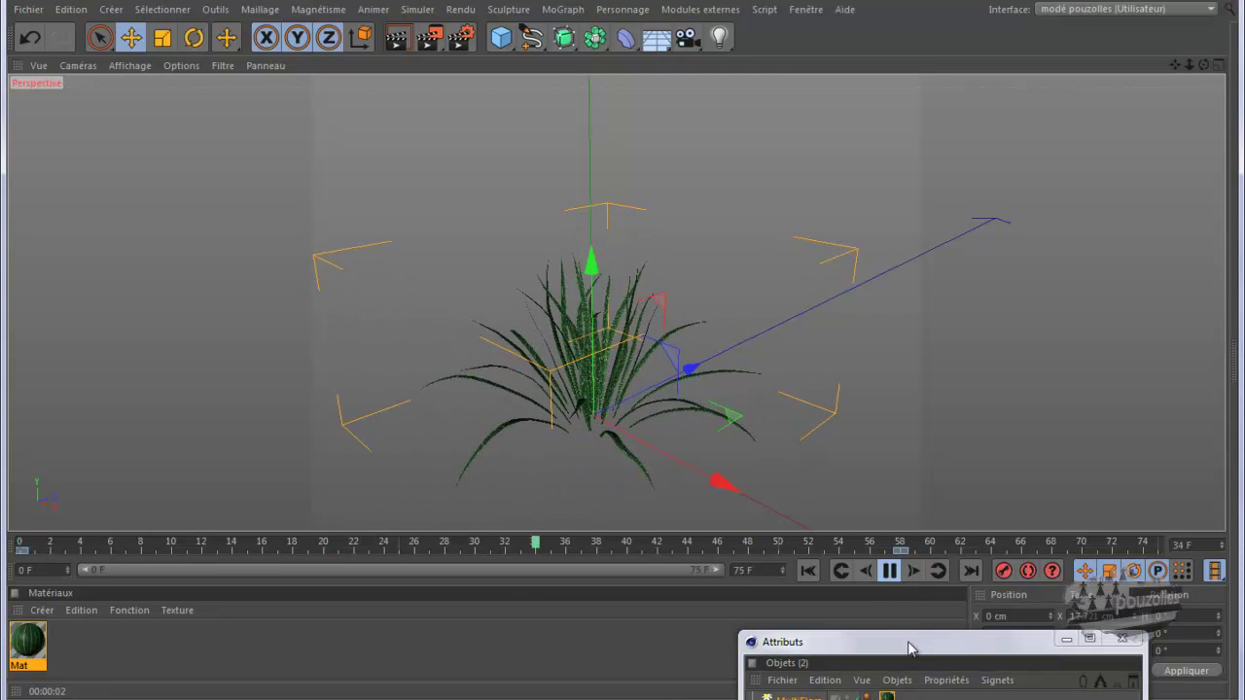
click(887, 571)
click(809, 571)
drag(876, 643, 846, 117)
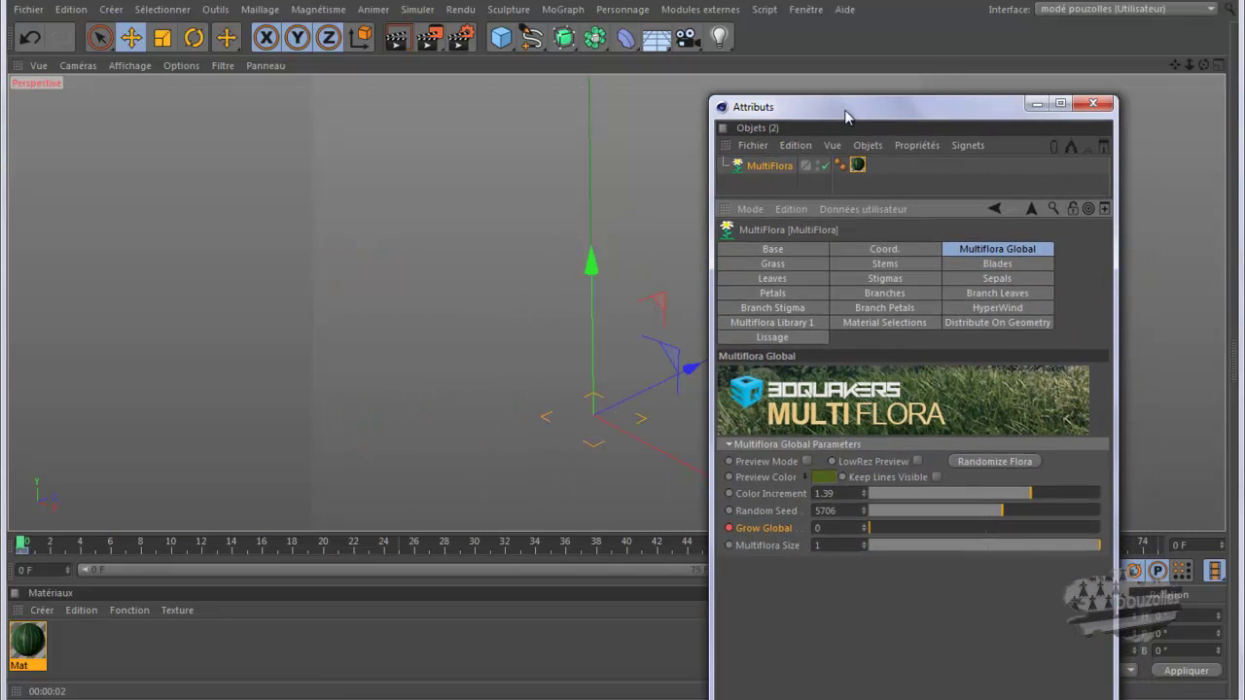
Set Grow Global to 1 and adjust Multiflora Size, trying 0.19 and settling on 0.43.
drag(870, 533, 1125, 539)
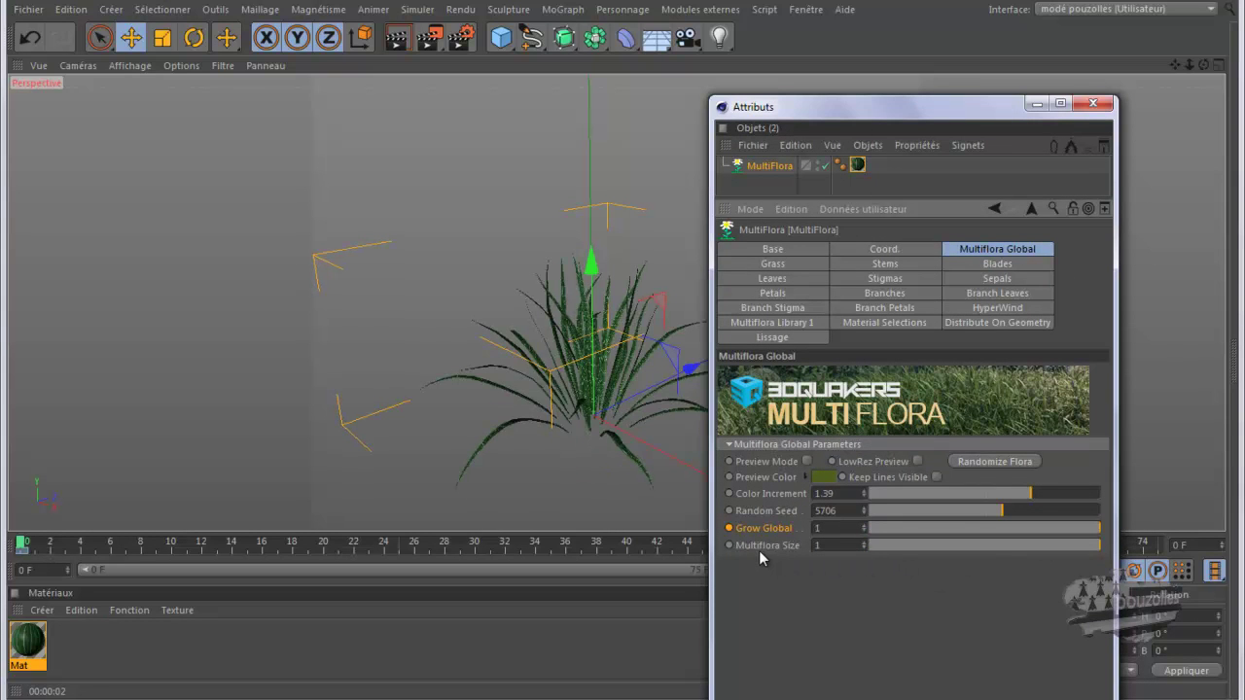
drag(1094, 548, 914, 557)
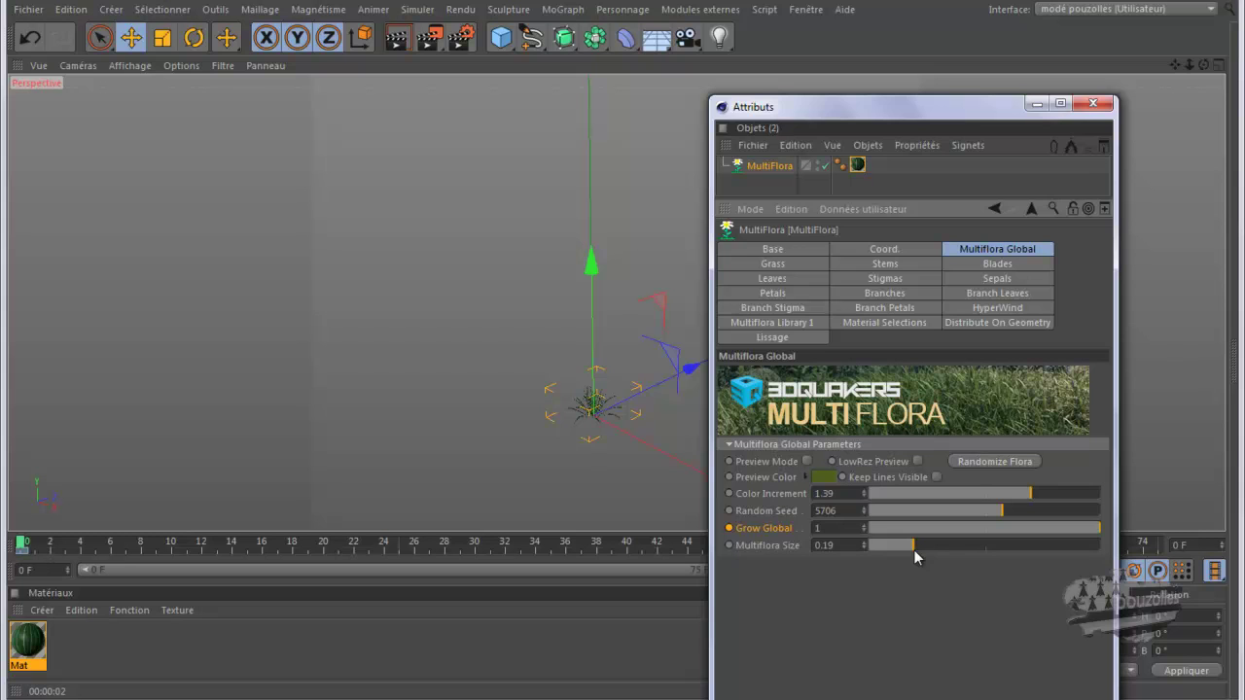
scroll(623, 407, up, 4)
scroll(613, 448, up, 5)
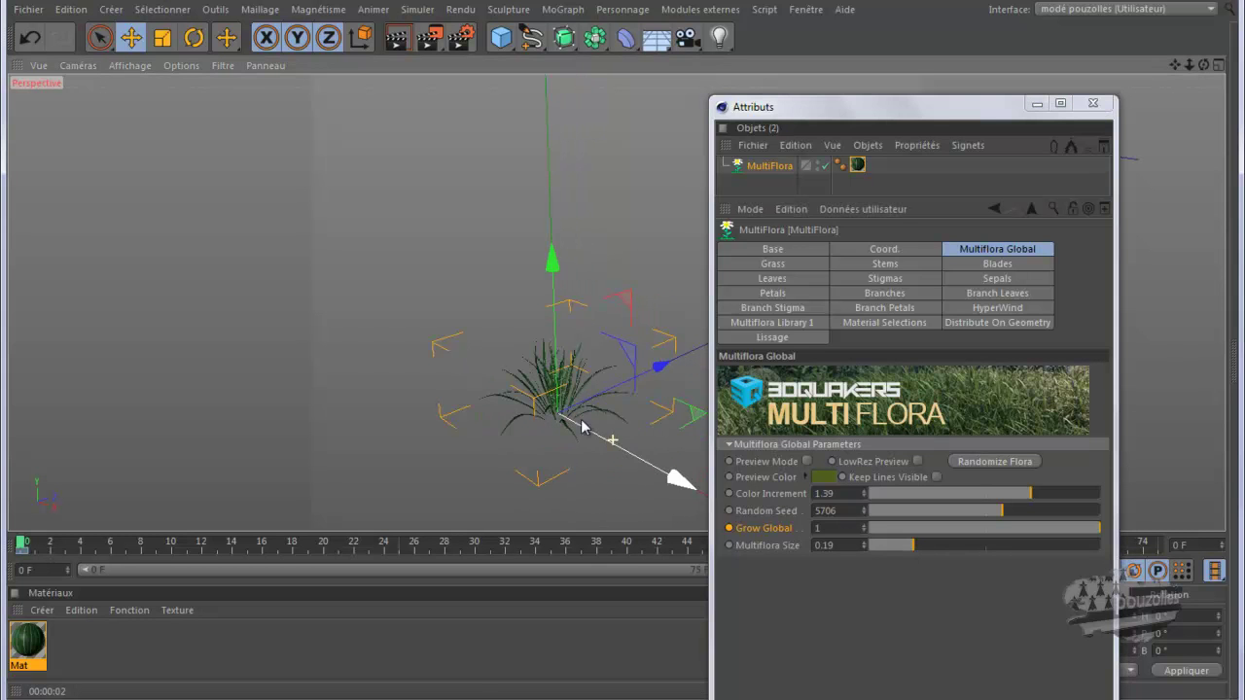
click(163, 39)
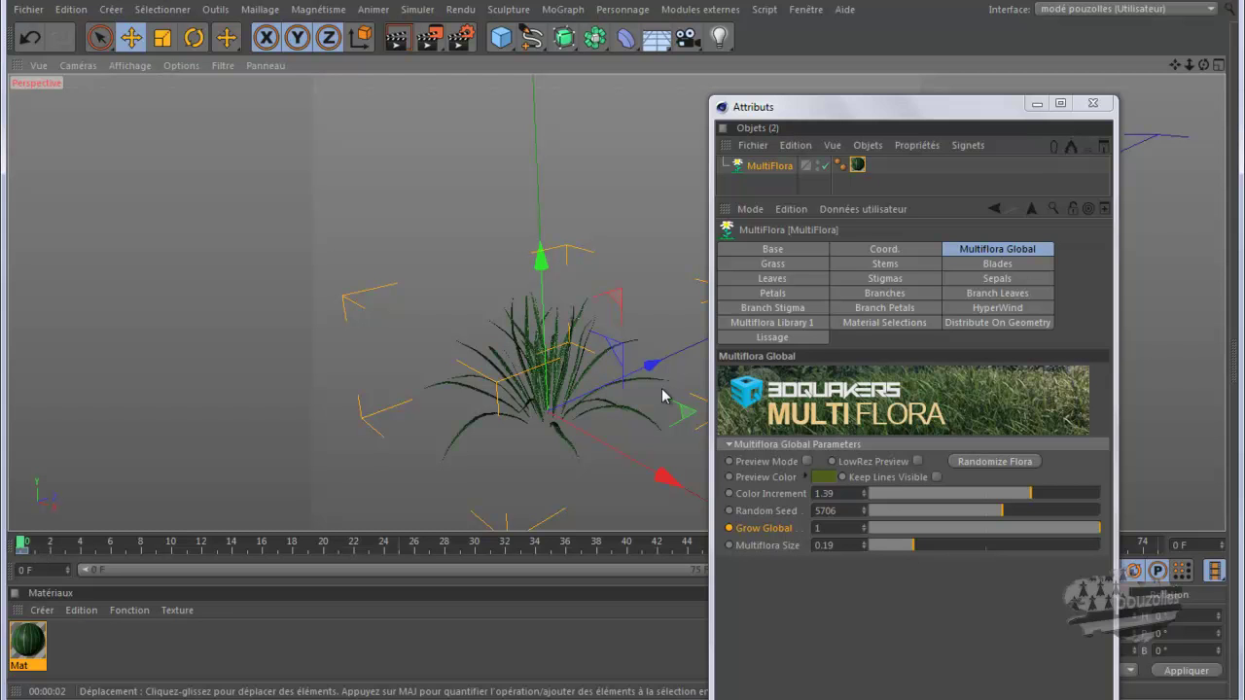
drag(914, 545, 967, 547)
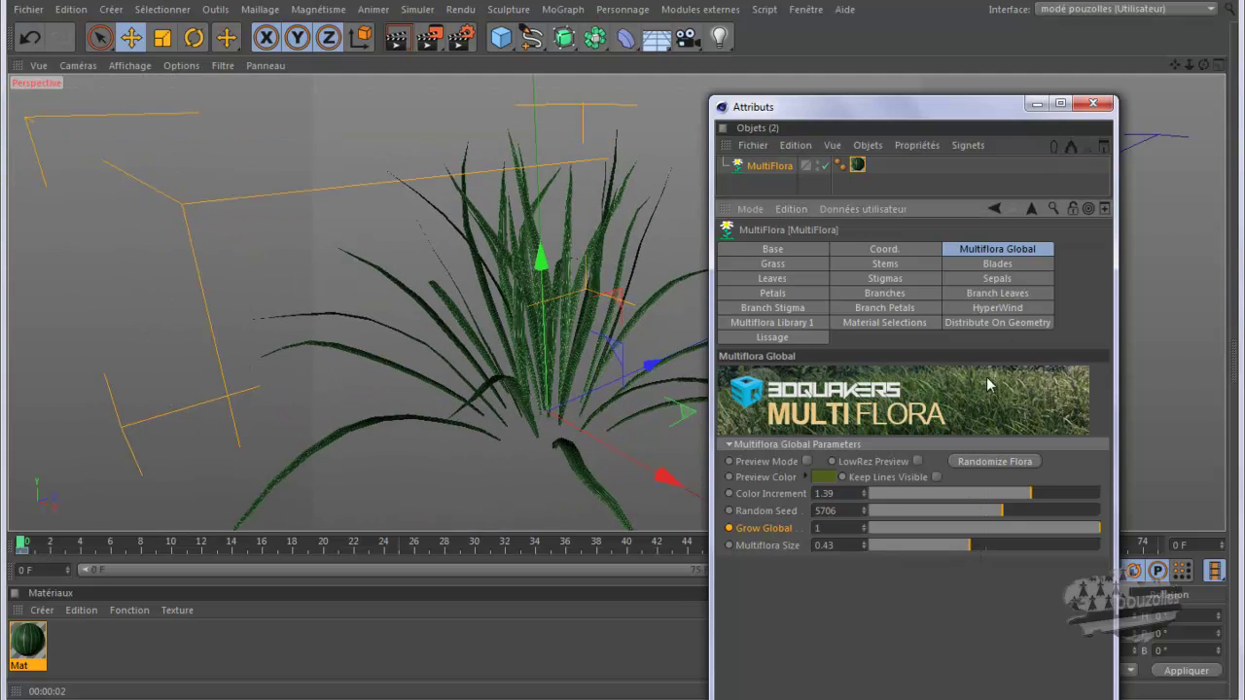
Review the plant's basic, coordinate and grass settings, and switch Grass On off and back on.
click(793, 252)
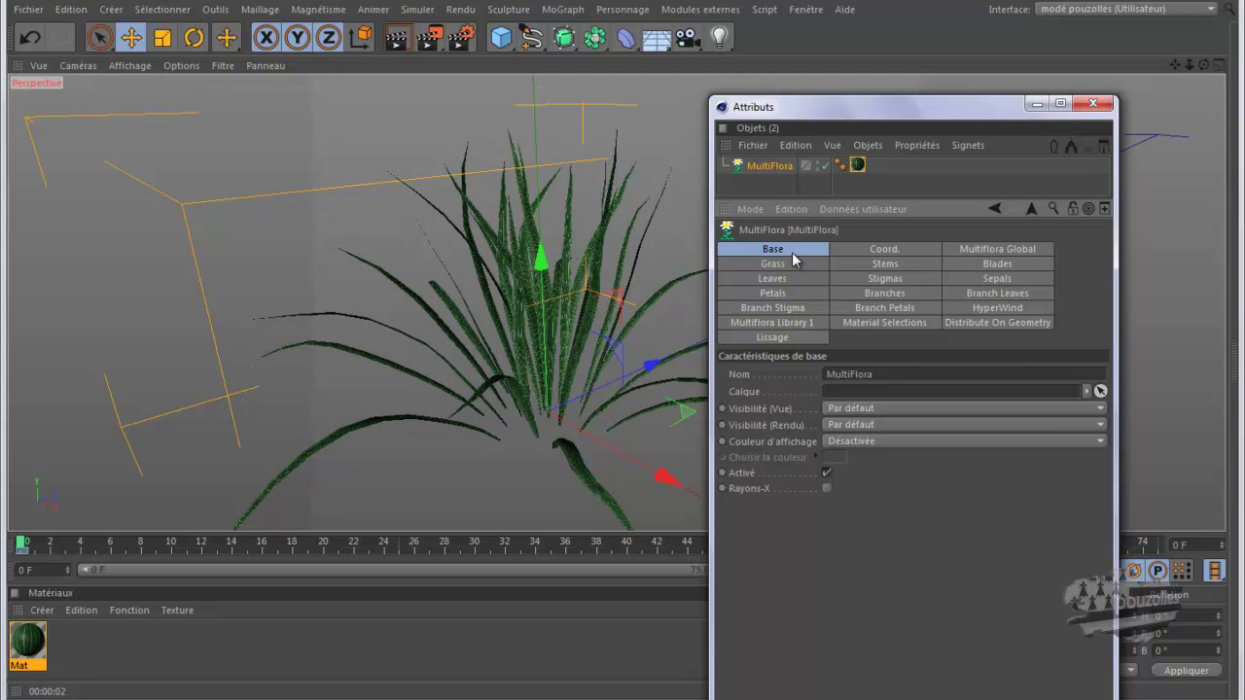
click(882, 252)
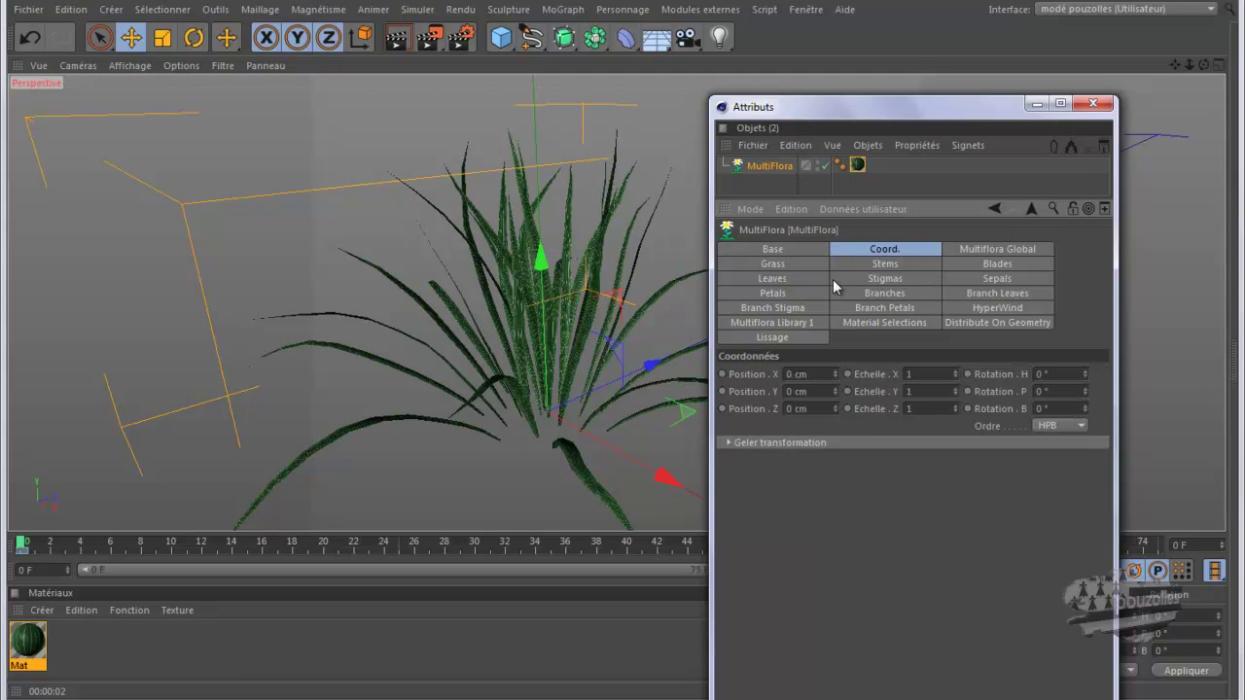
click(781, 268)
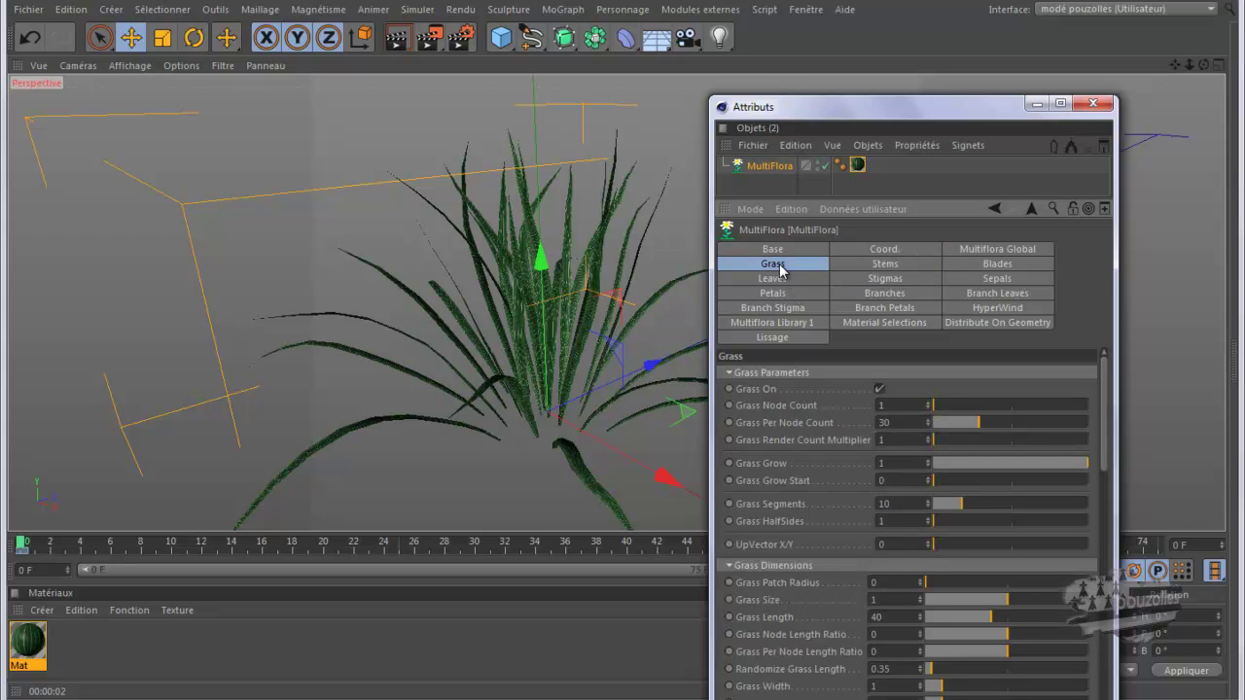
click(881, 389)
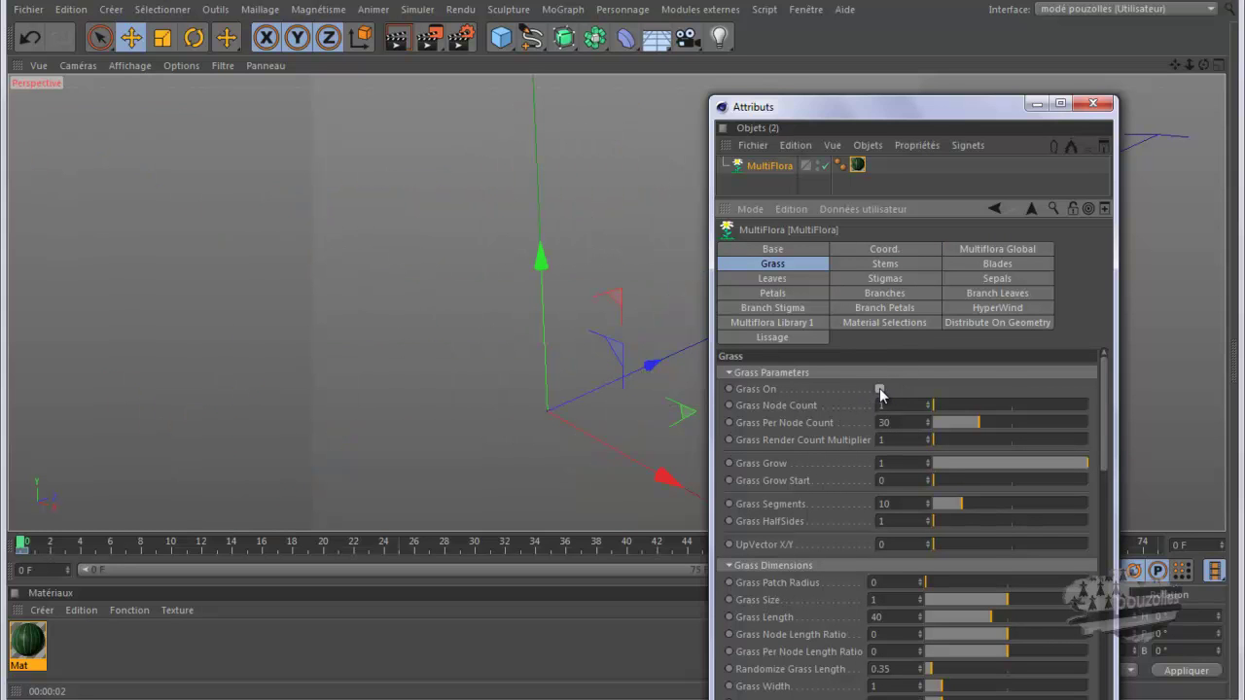
click(880, 389)
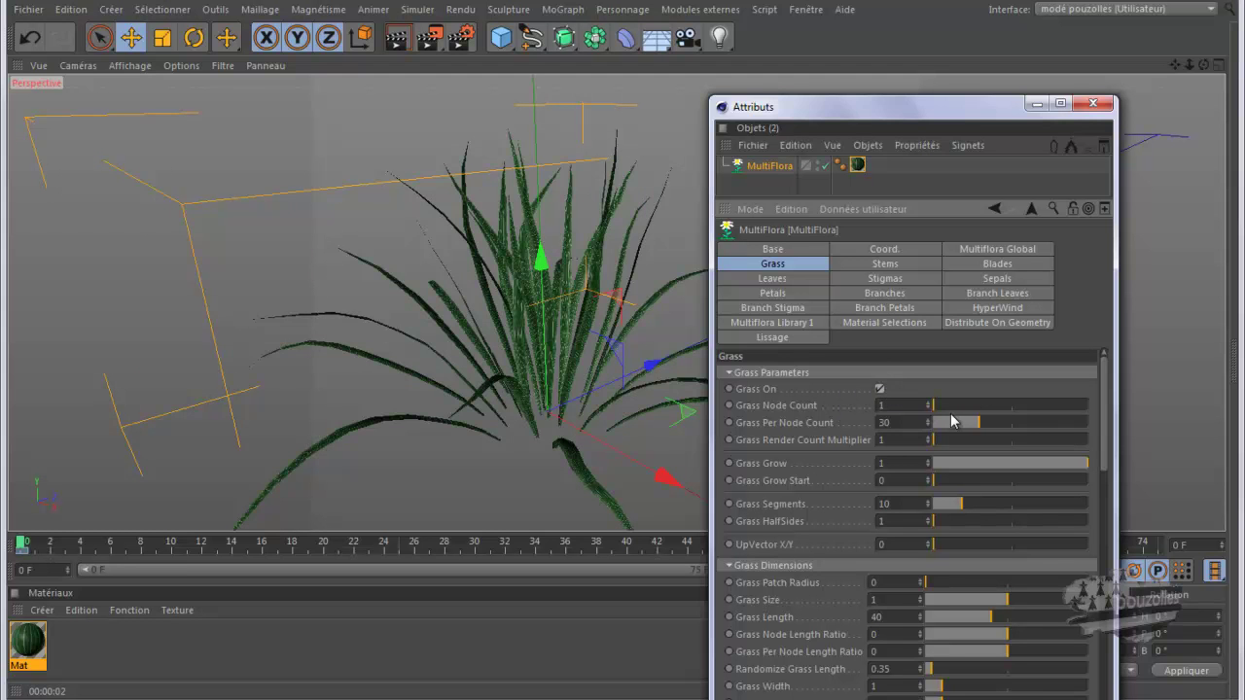
Try Grass Node Count values of 42, 456 and 59, and restore it to 1.
drag(935, 407, 938, 408)
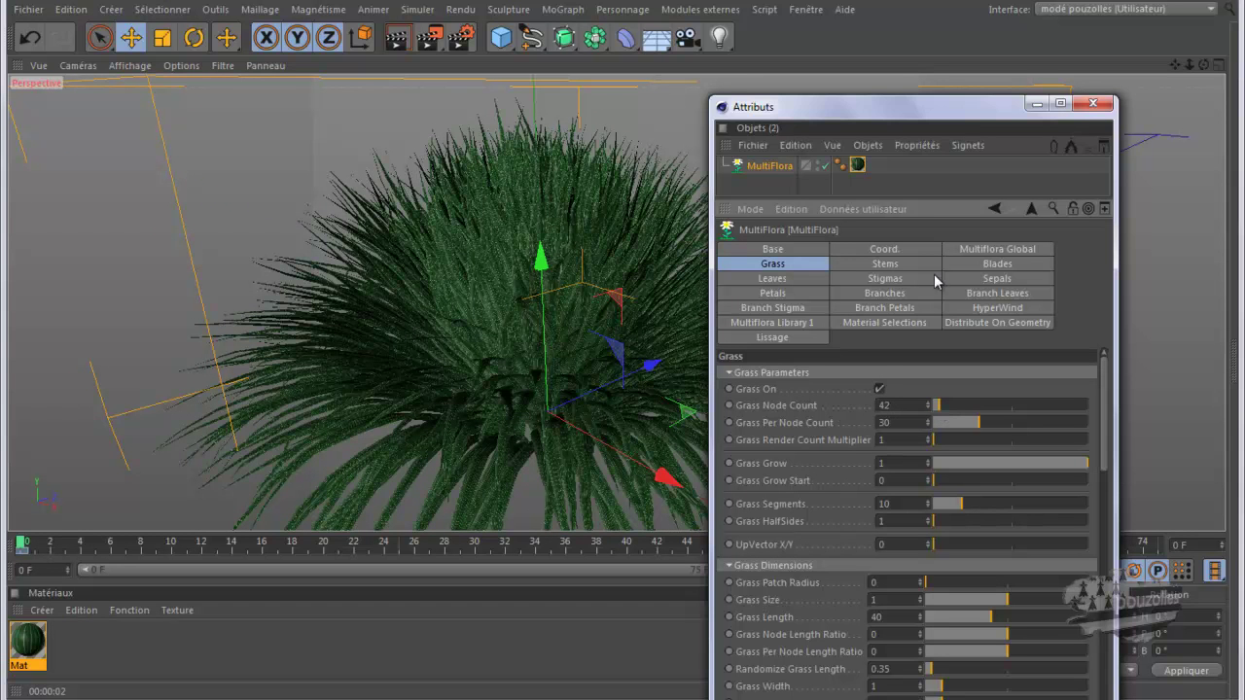
drag(939, 406, 1007, 413)
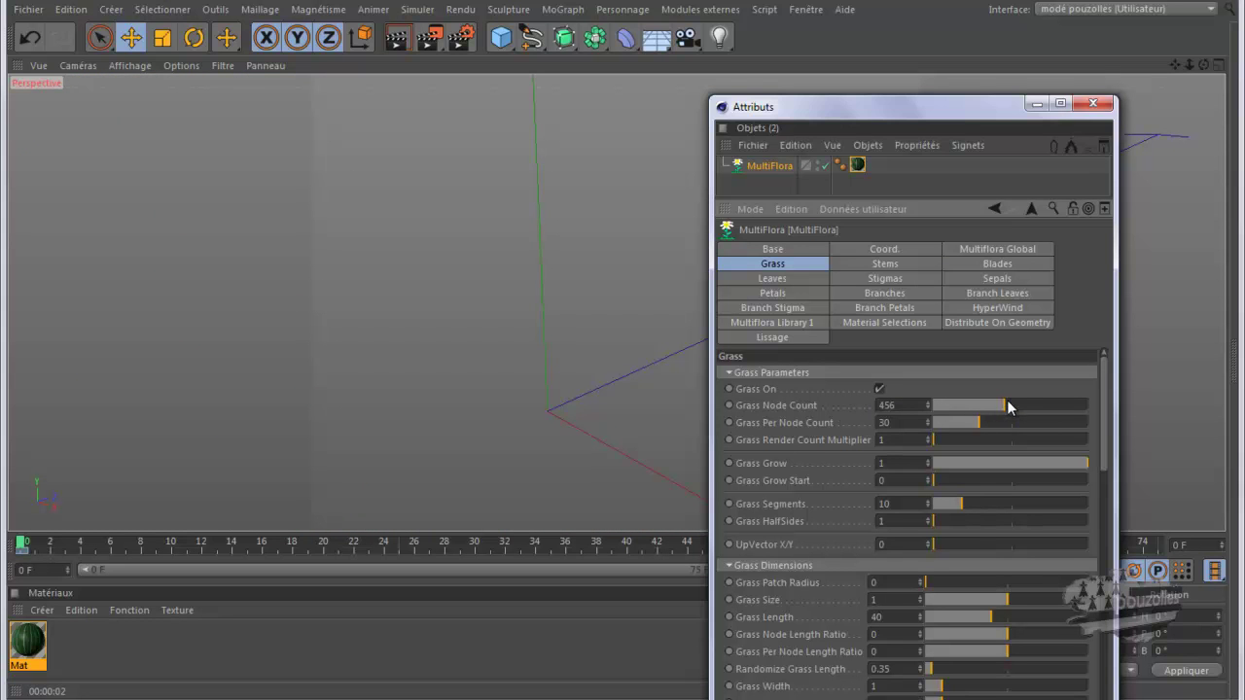
click(944, 413)
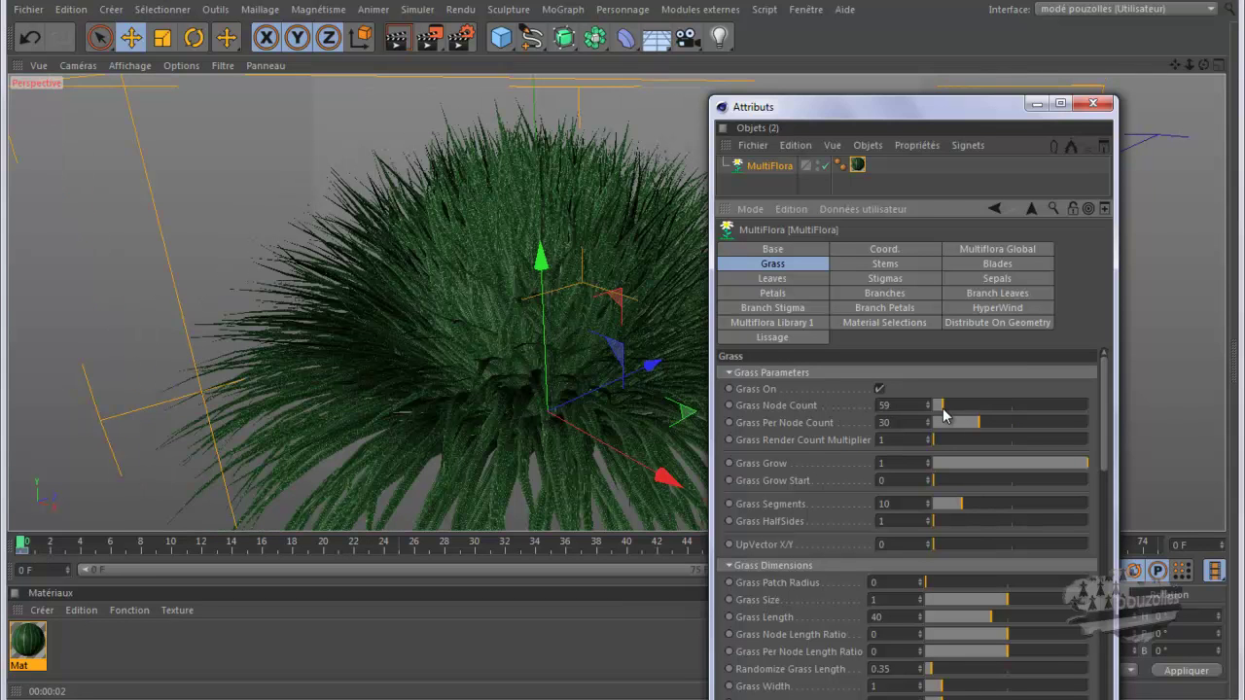
click(929, 410)
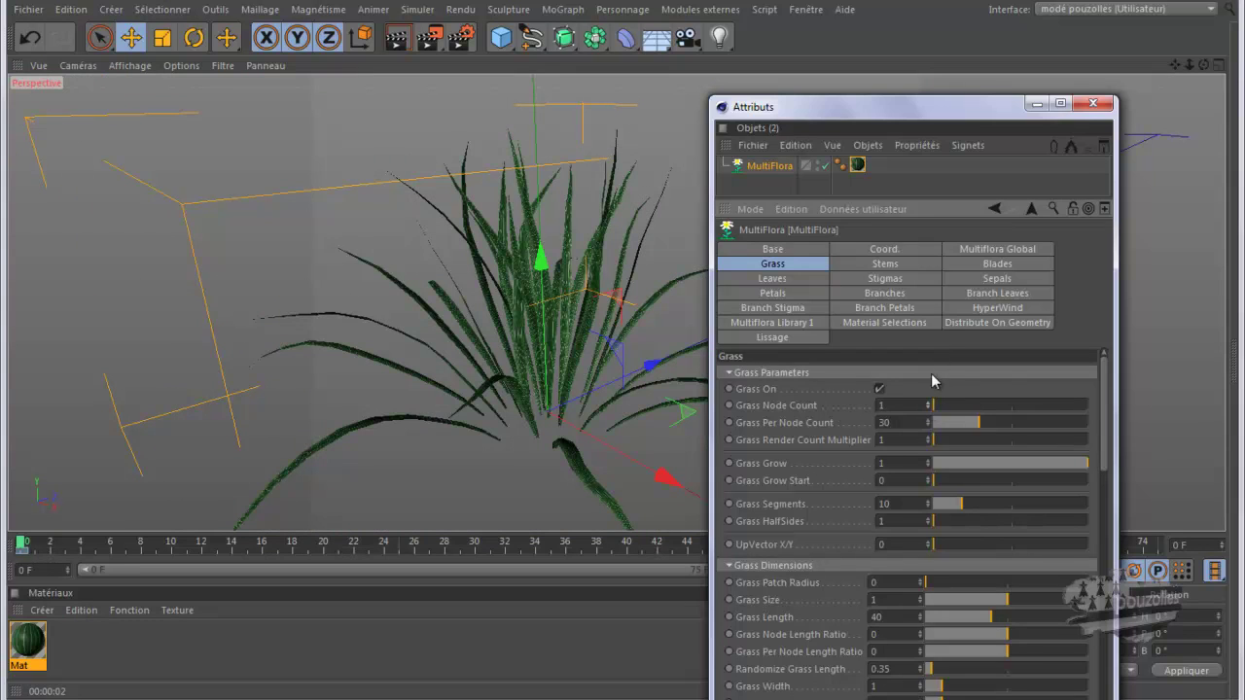
Enable Preview Mode and Keep Lines Visible in the MultiFlora global parameters.
click(984, 252)
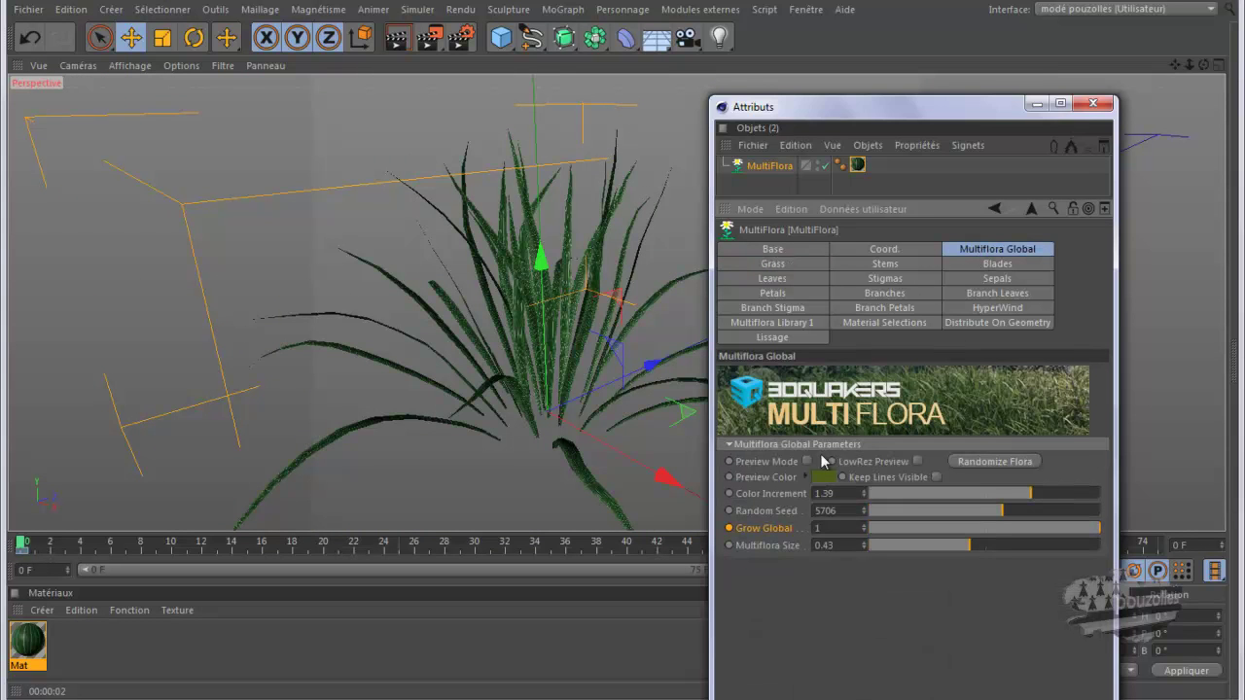
click(807, 462)
click(936, 478)
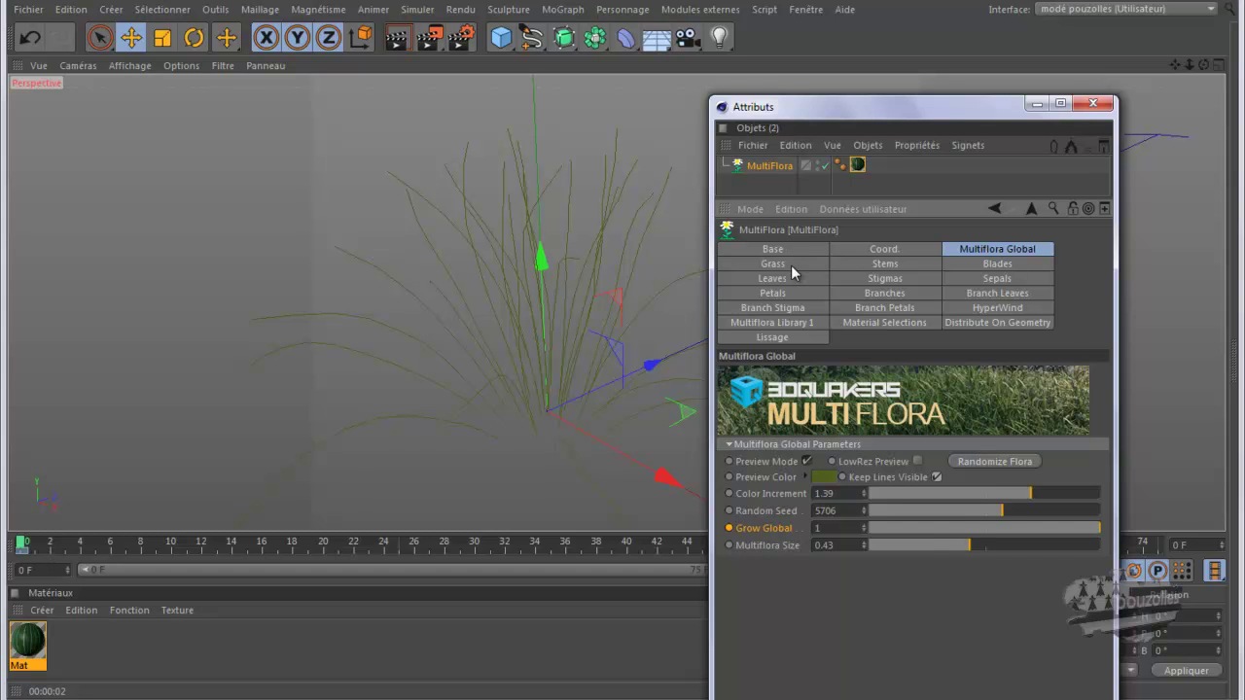
Try a Grass Node Count of 661, restore it to 1, and turn off Preview Mode in the global parameters.
click(791, 265)
drag(1019, 404, 1050, 415)
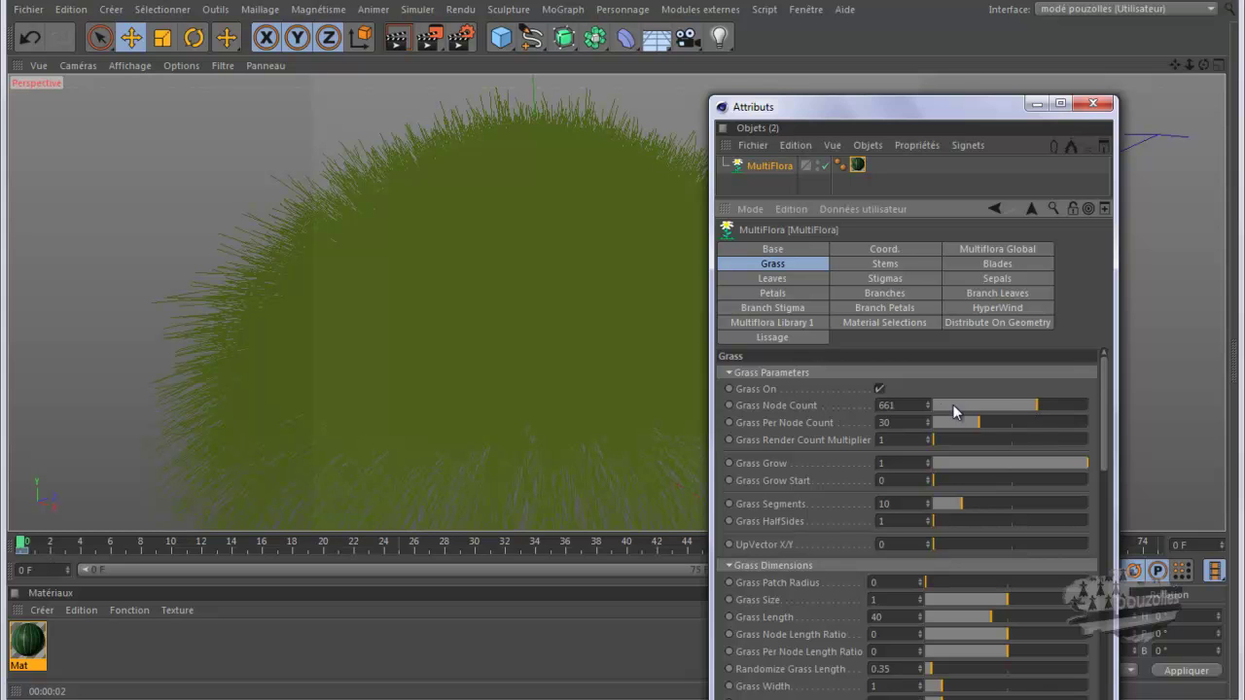
click(927, 409)
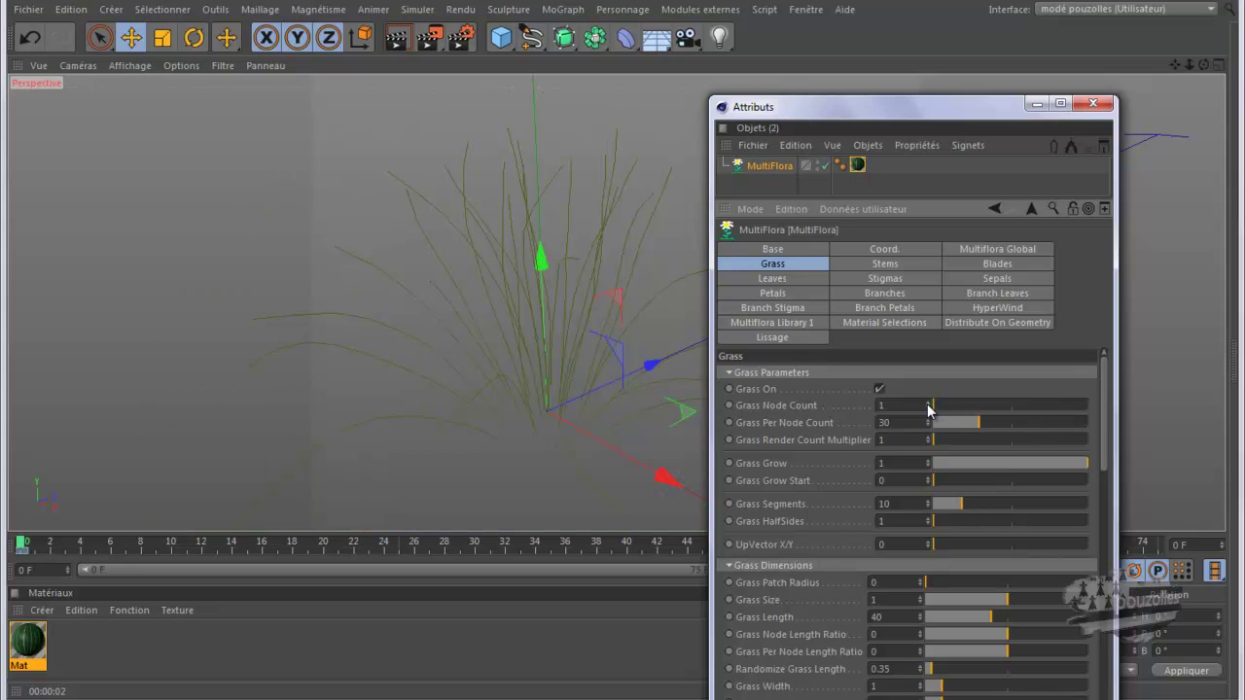
click(968, 255)
click(807, 461)
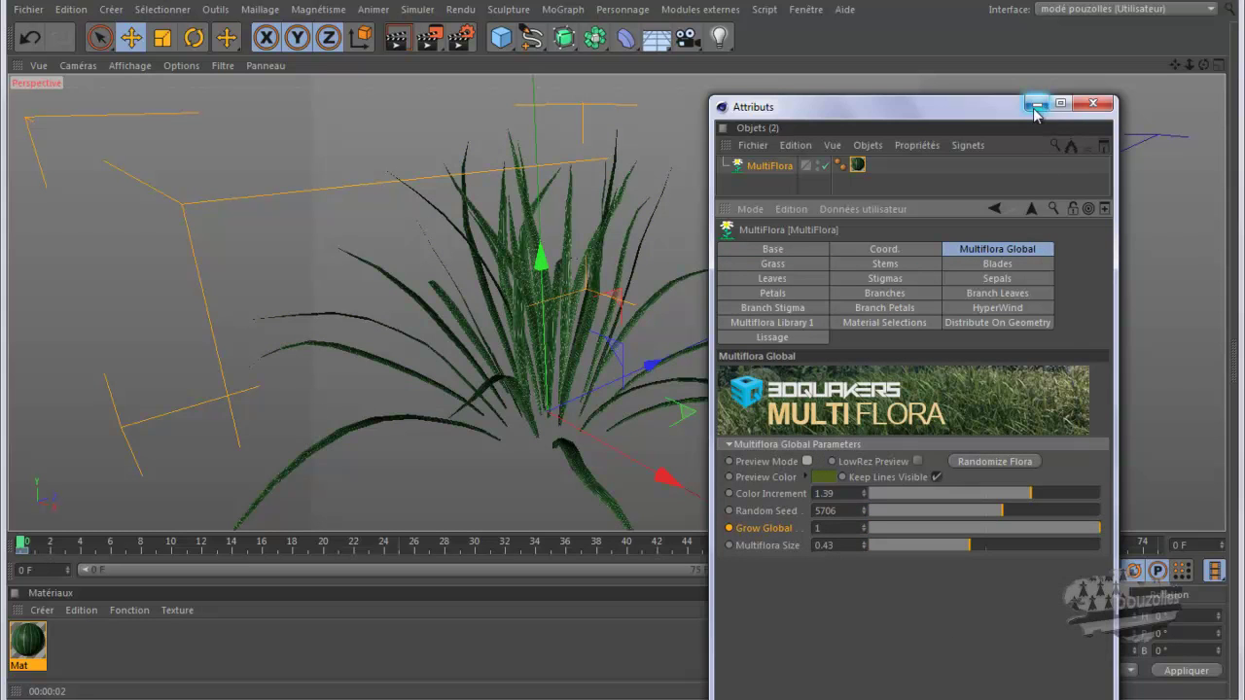
Set Grass Per Node Count and Grass Render Count Multiplier to 48, Grass Segments and Grass HalfSides to 9, and UpVector X/Y to 1.
click(790, 264)
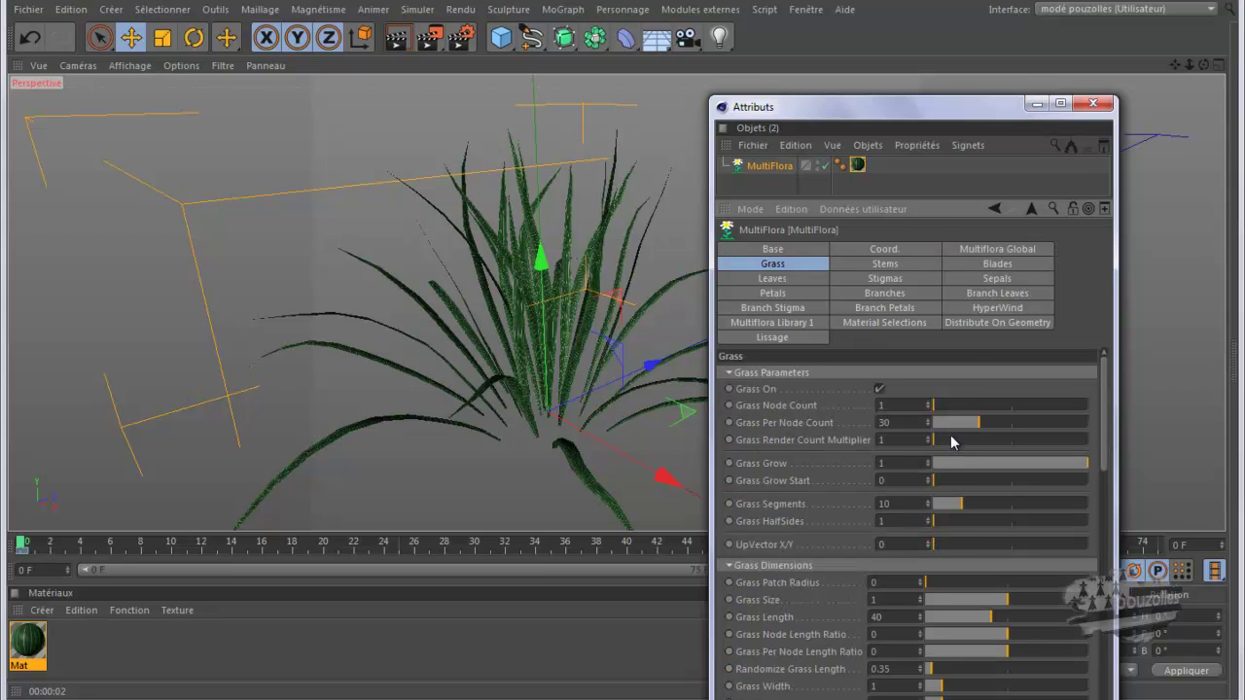
drag(980, 424, 941, 445)
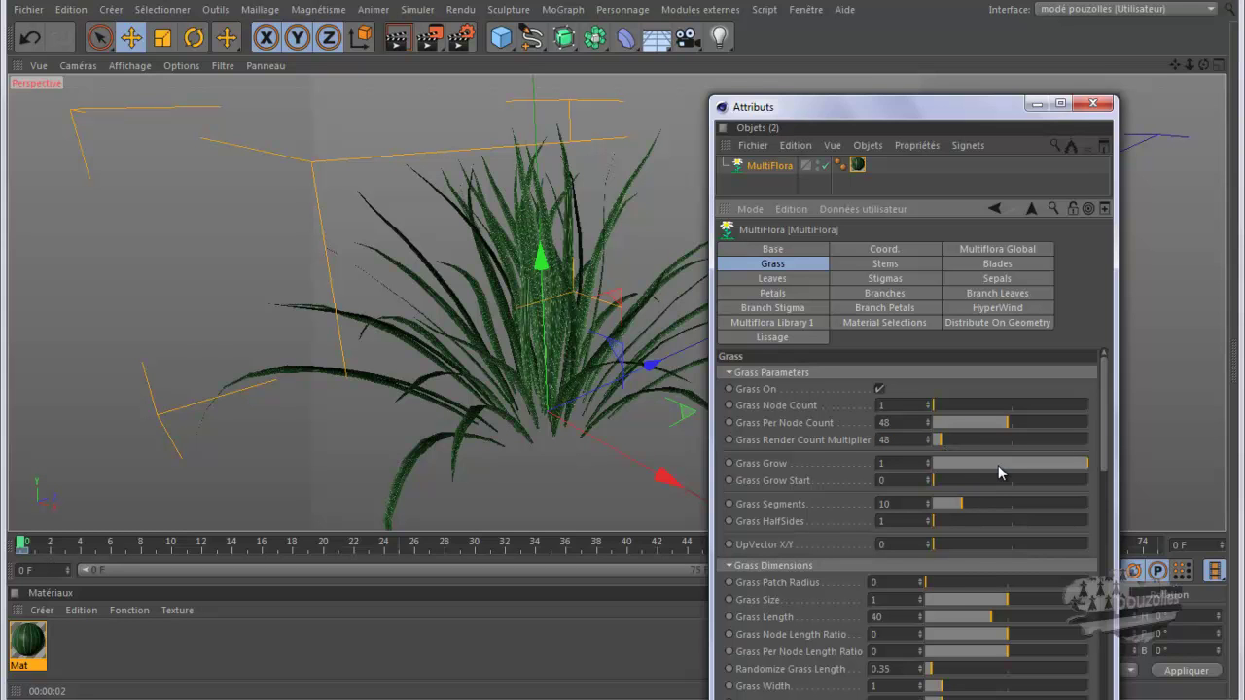
mouse_move(1084, 469)
mouse_down()
mouse_move(953, 468)
mouse_move(1088, 481)
mouse_up()
drag(935, 480, 1026, 544)
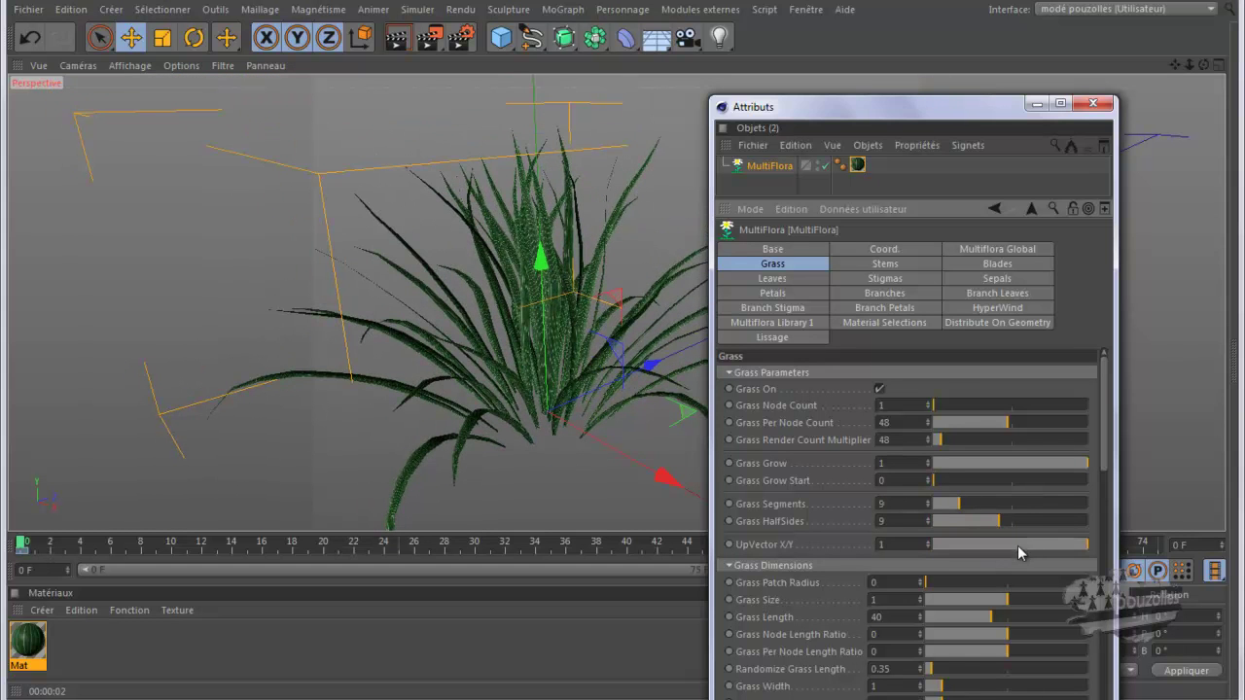
Try the Grass Patch Radius at 0 and reshape the Grass Profile curve with its peak near the middle.
mouse_move(929, 583)
mouse_down()
mouse_move(964, 586)
mouse_move(918, 590)
mouse_up()
drag(887, 106, 931, 62)
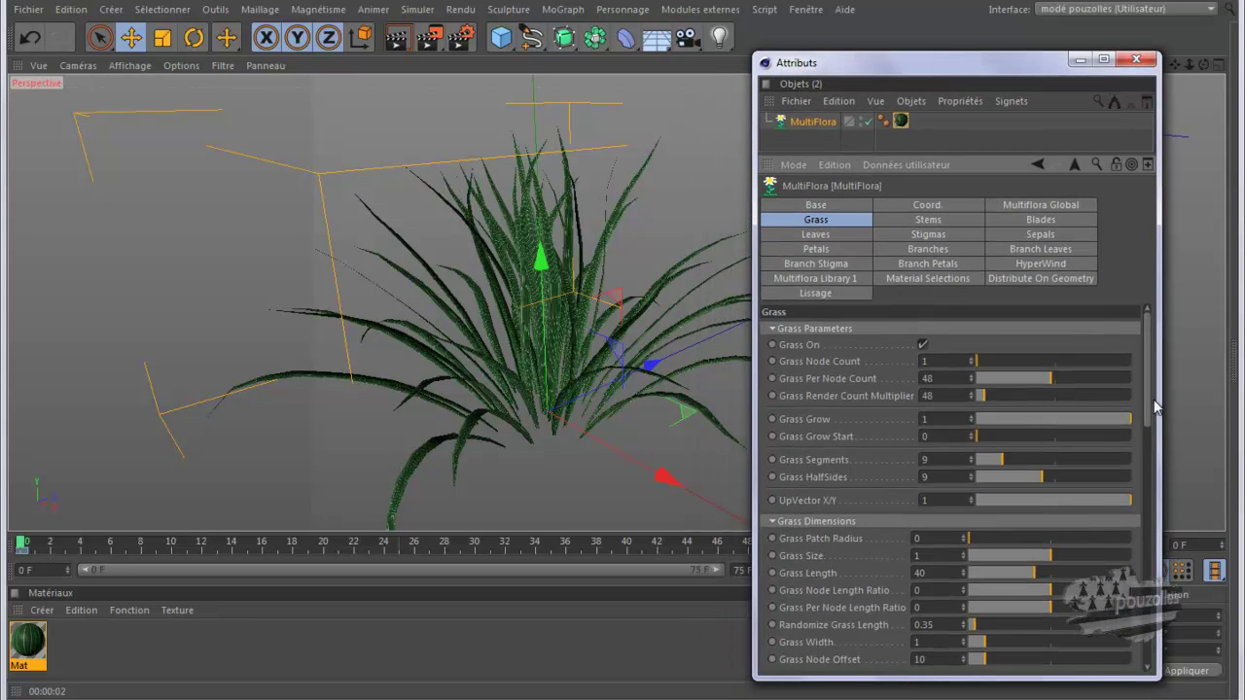
drag(1148, 412, 1140, 666)
drag(987, 541, 1014, 550)
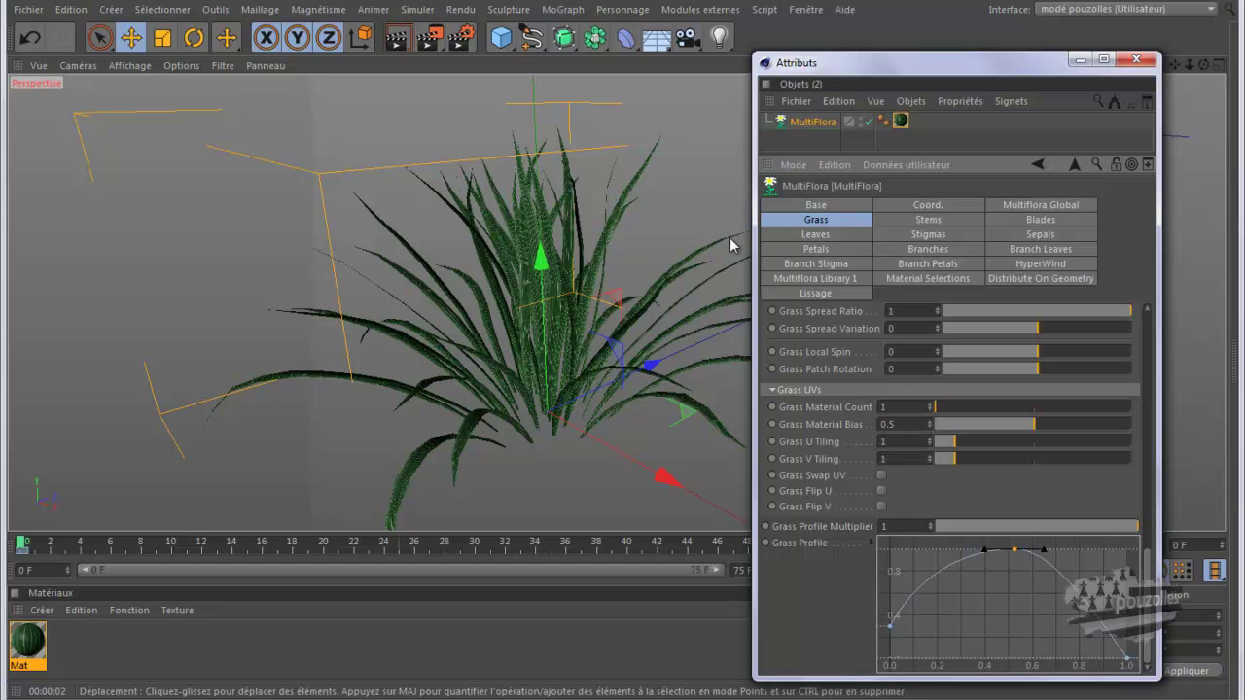
Delete the textured MultiFlora plant and add a new default MultiFlora object to the scene.
drag(963, 68, 1006, 60)
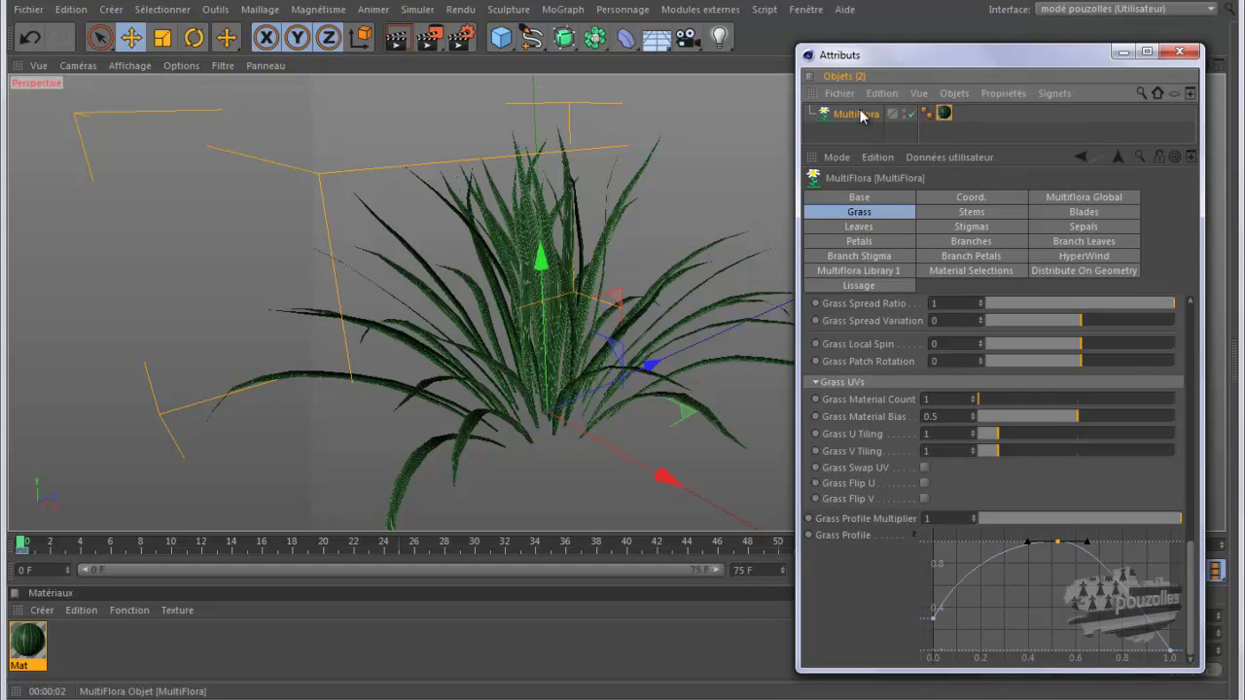
key(Delete)
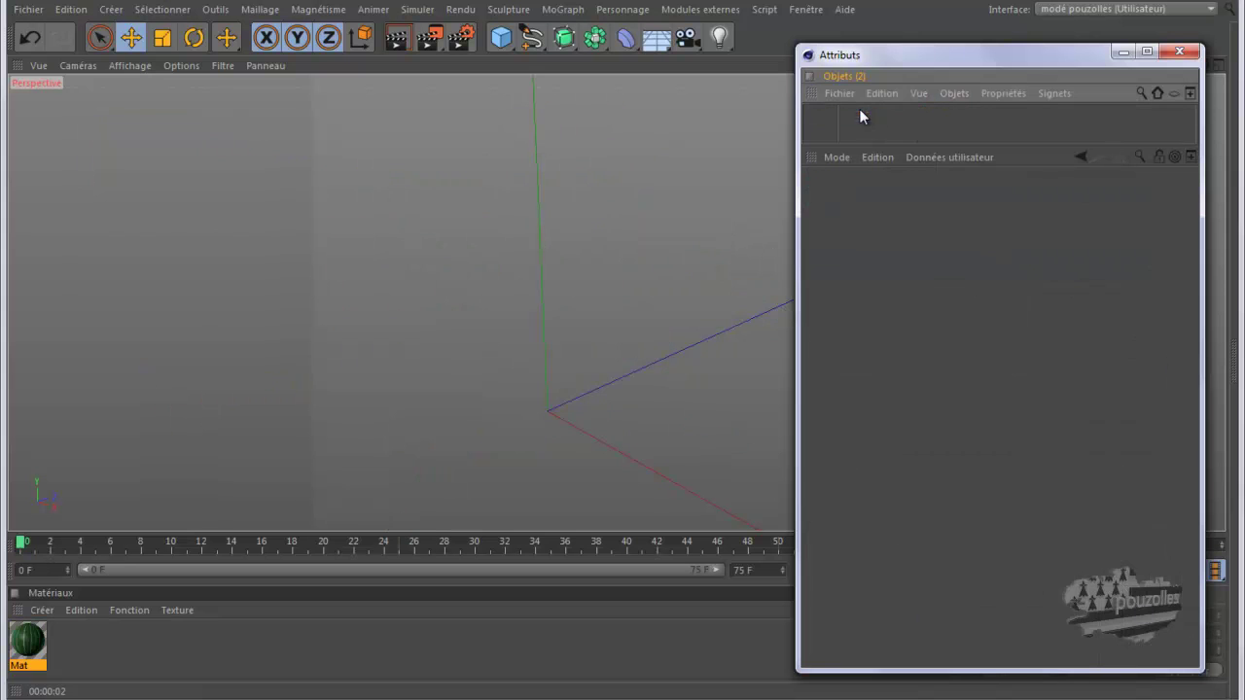
click(683, 9)
mouse_move(780, 77)
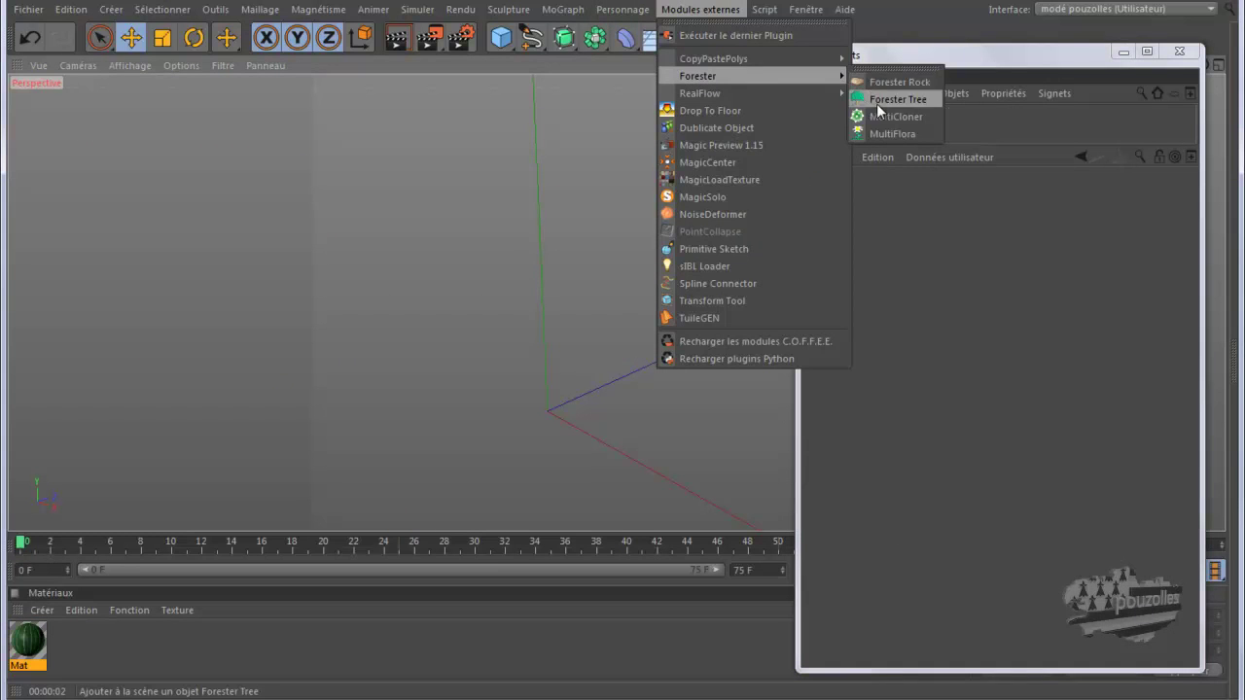
click(888, 133)
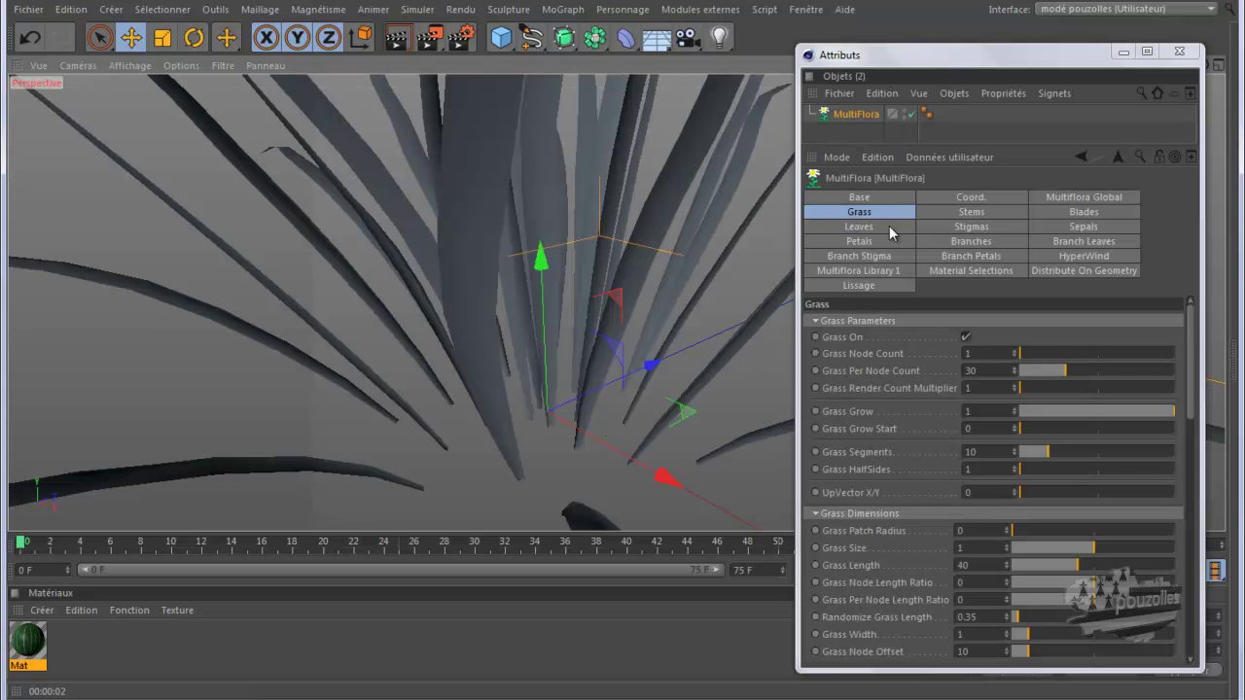
scroll(790, 280, down, 6)
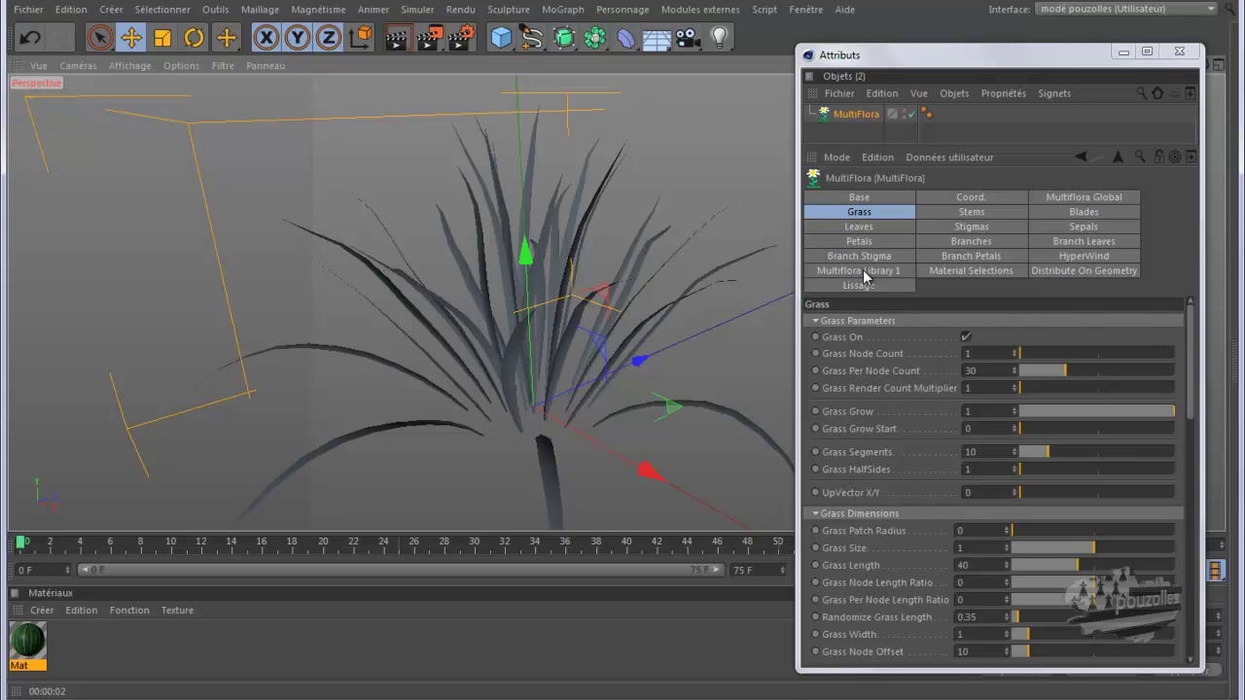
Look through the plant presets in Multiflora Library 1.
click(863, 275)
drag(1188, 330, 1203, 627)
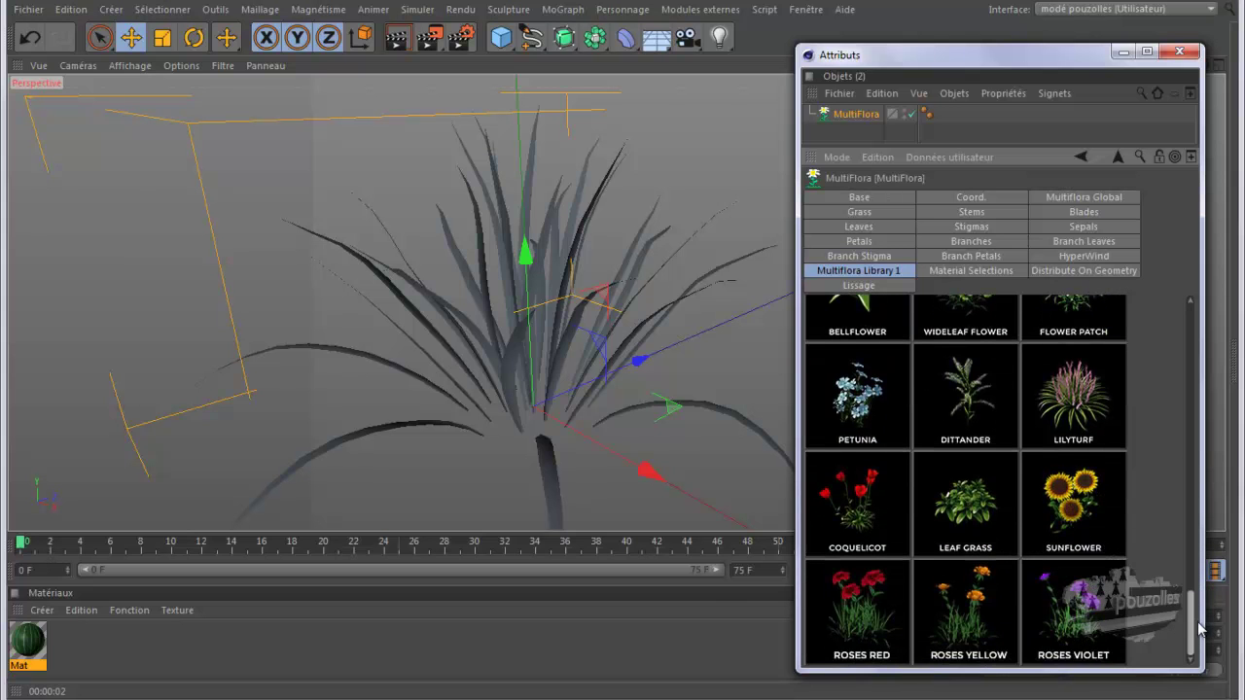
drag(1189, 627, 1171, 503)
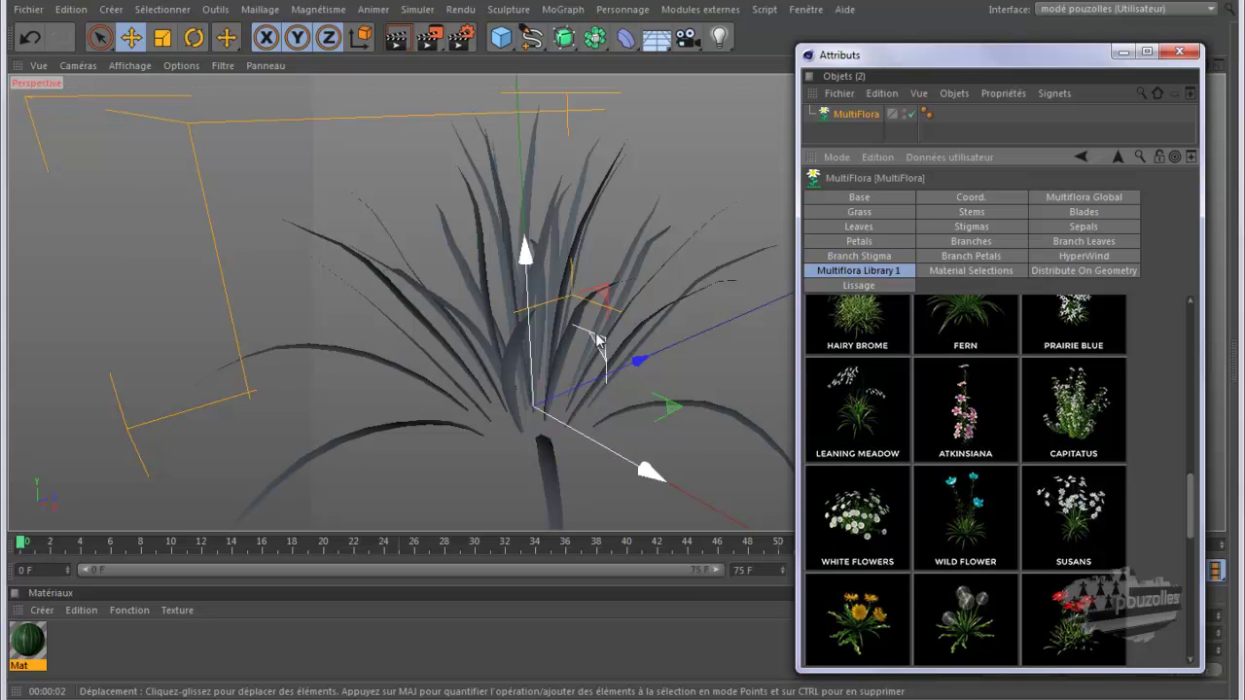
Turn on Wind in the plant's HyperWind settings and play the animation with the timeline controls uncovered.
click(1070, 258)
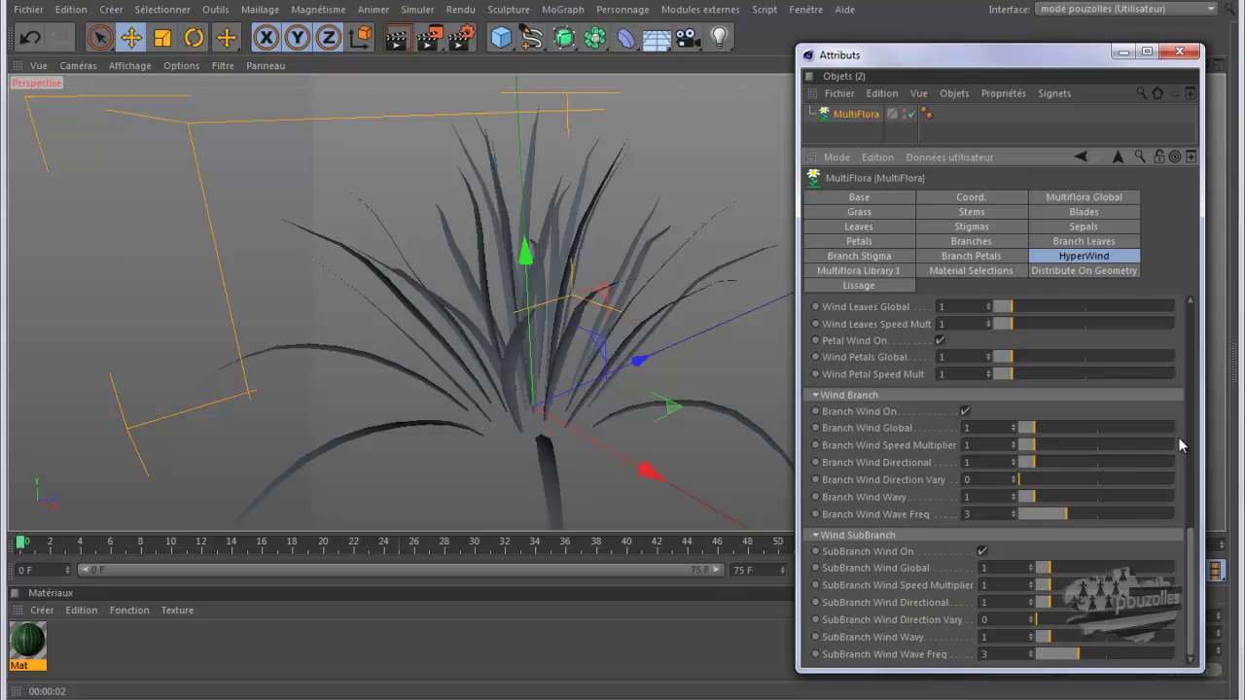
drag(1195, 574, 1192, 336)
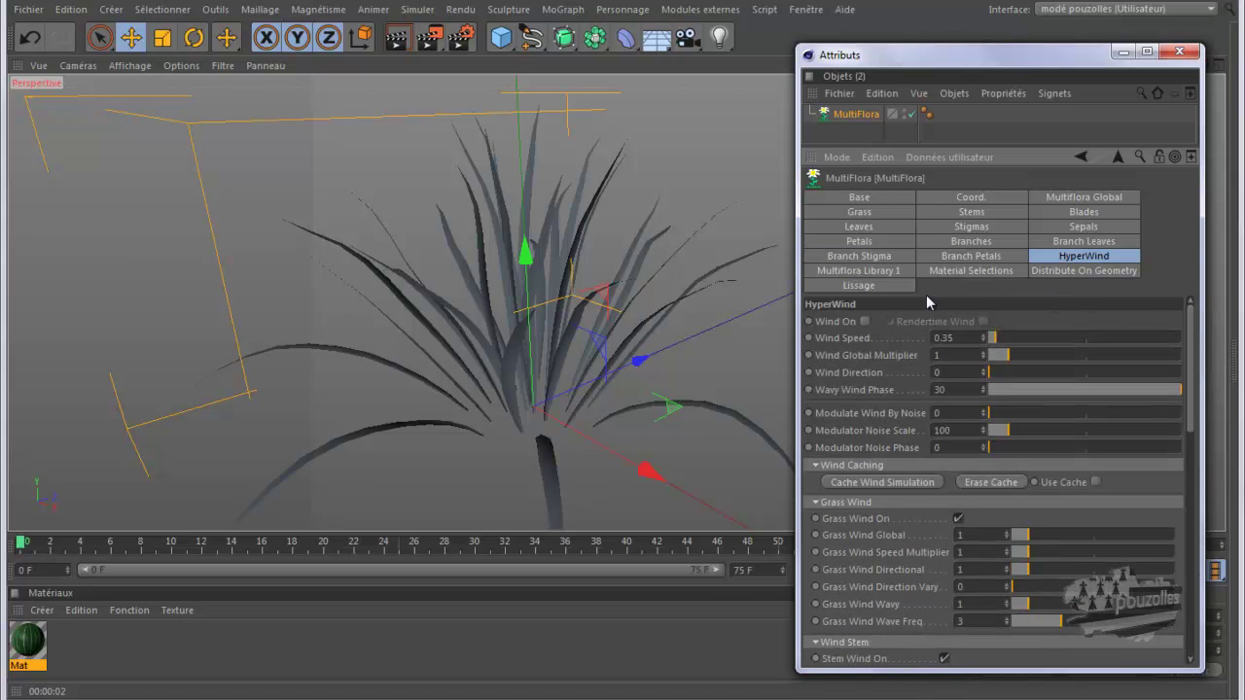
click(866, 322)
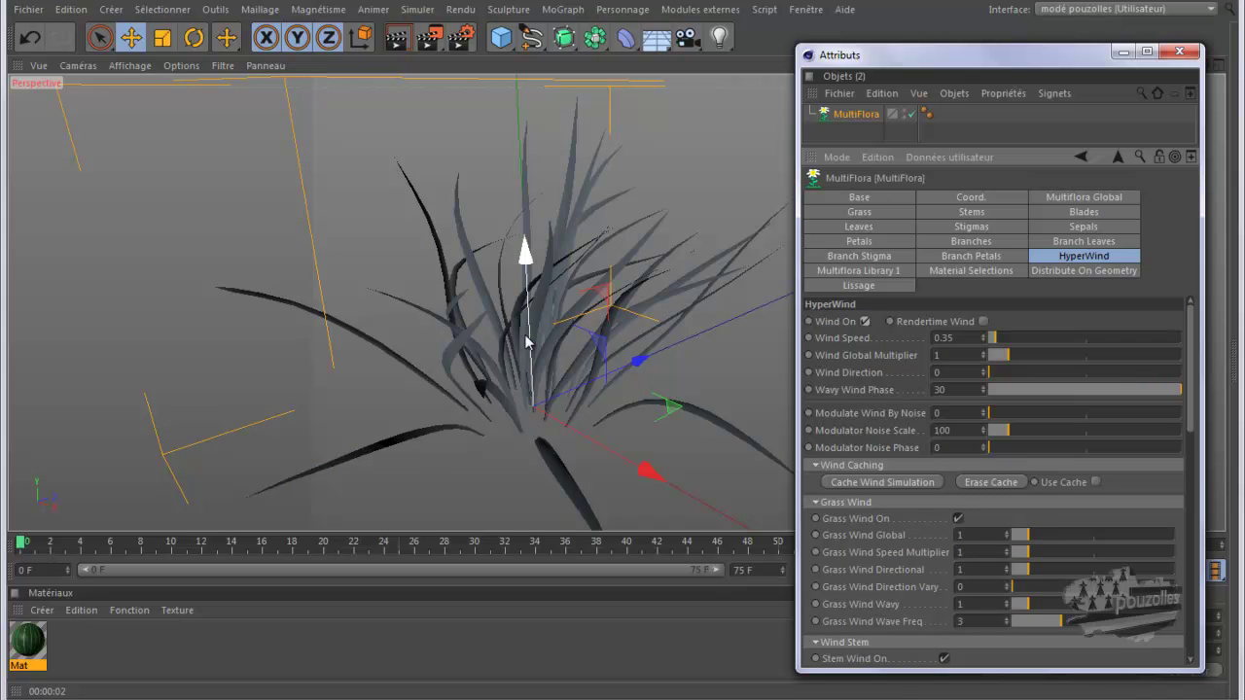
drag(918, 61, 922, 1)
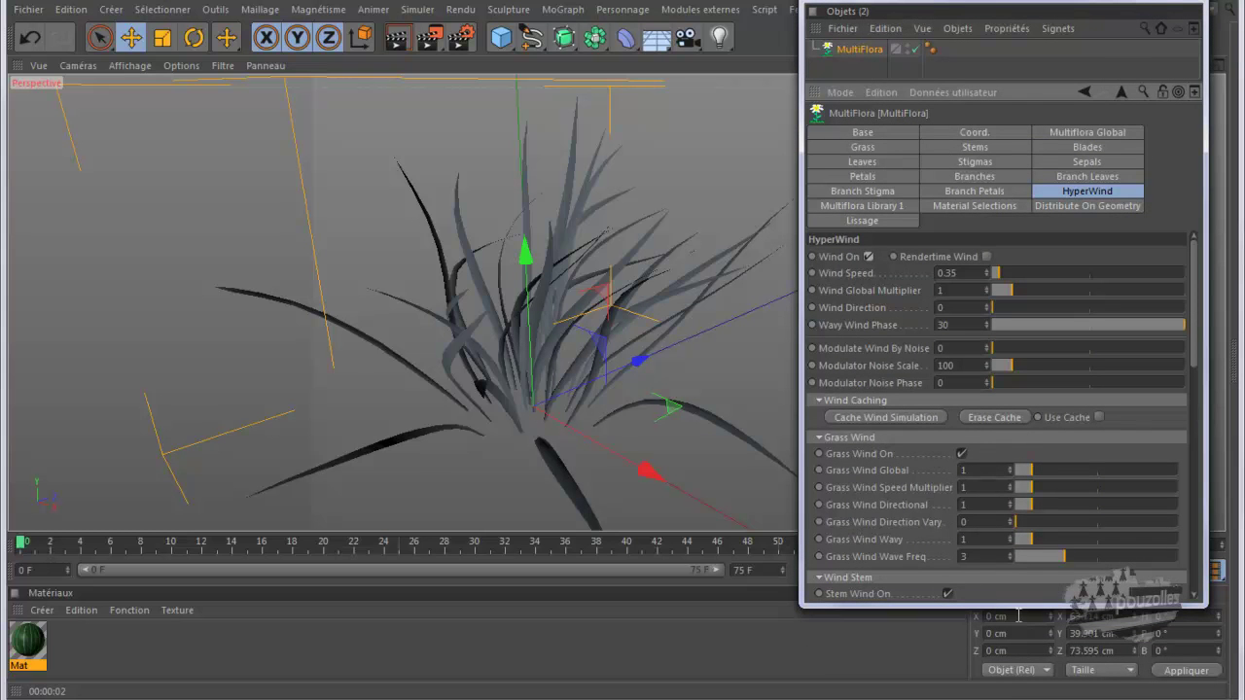
drag(1015, 608, 1020, 543)
click(888, 571)
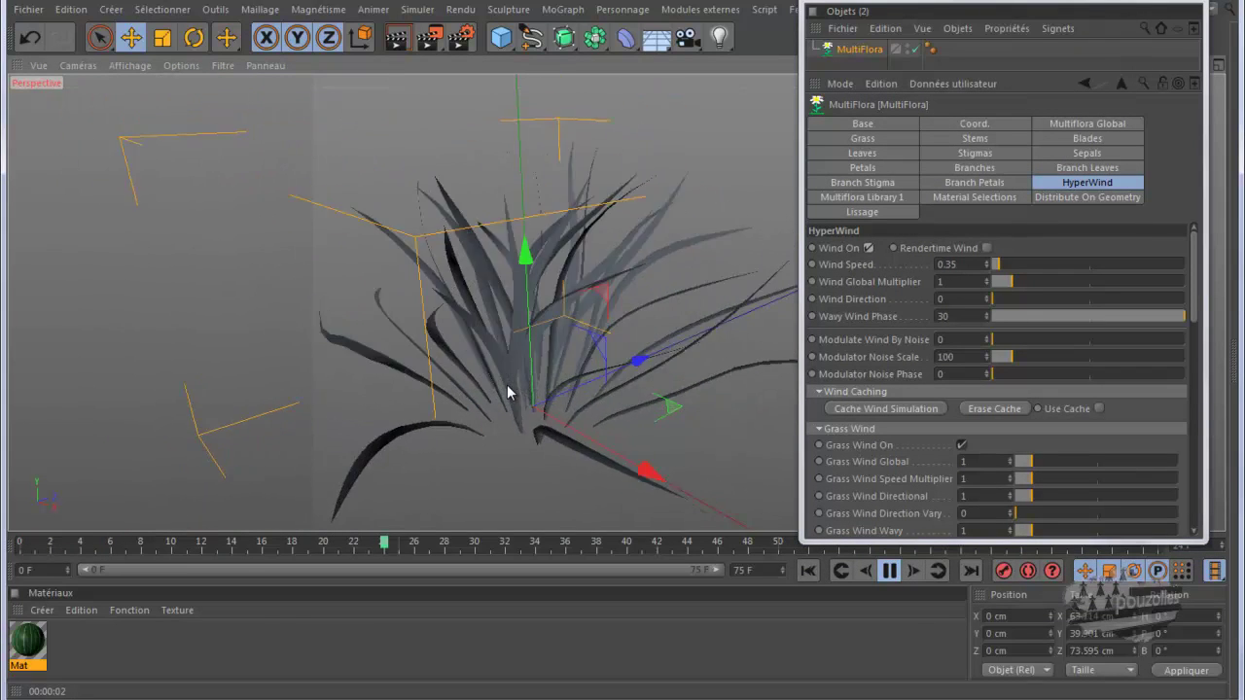
Set Wind Speed to 0.21, Wind Global Multiplier to 0.42 and Wind Direction to 304.8, and stop playback.
drag(987, 264, 1020, 287)
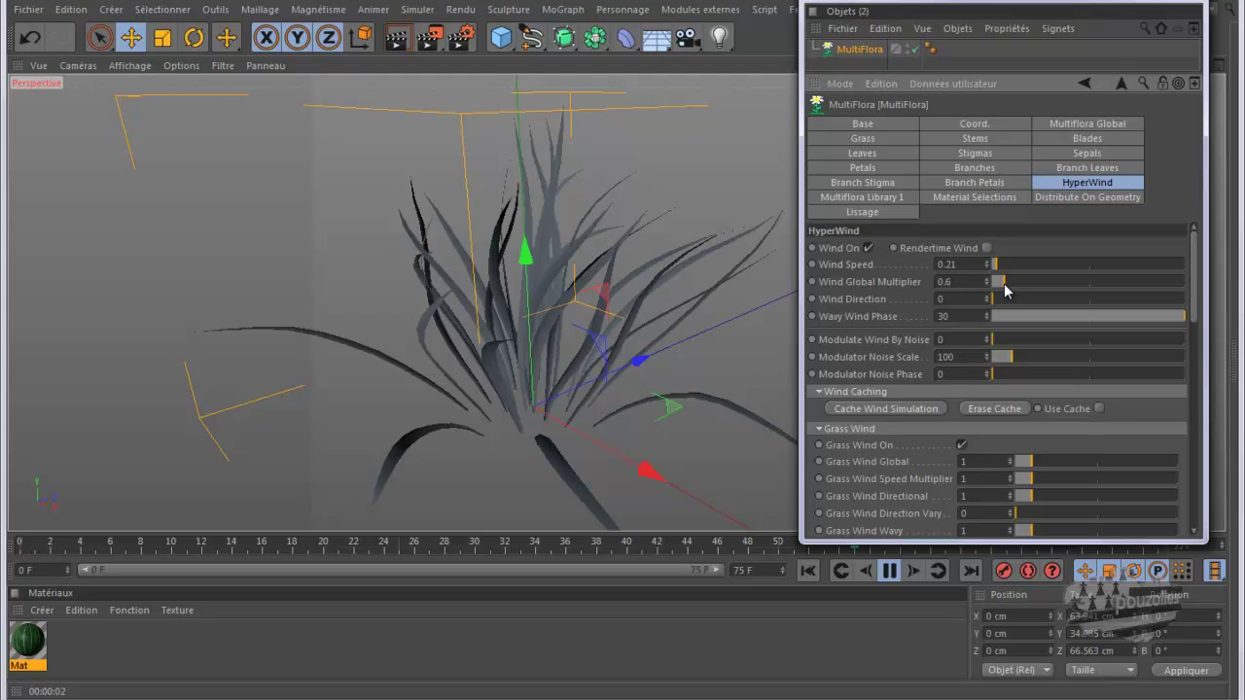
drag(993, 298, 1160, 313)
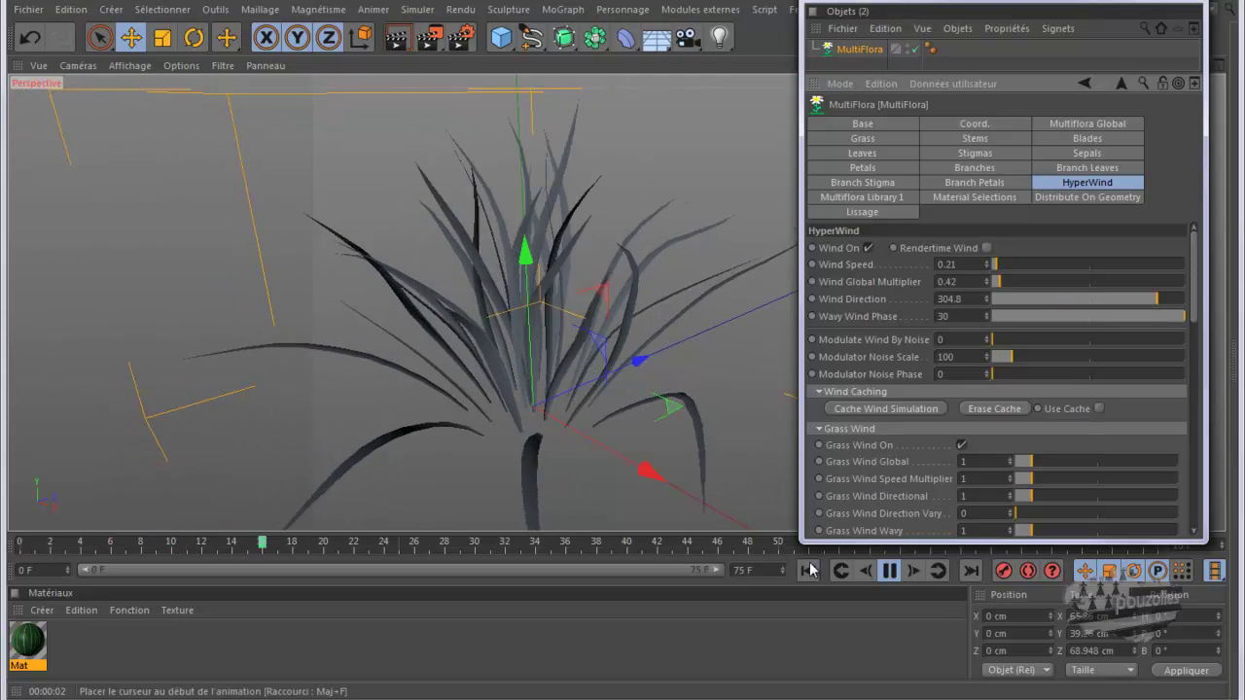
click(890, 575)
Set Wind Direction to 202.4, Wavy Wind Phase to 23.27, Modulate Wind By Noise to 0.25, Modulator Noise Scale to 331.11 and Modulator Noise Phase to 313.33.
drag(1167, 301, 1101, 307)
drag(1185, 321, 1143, 322)
drag(1001, 345, 1056, 381)
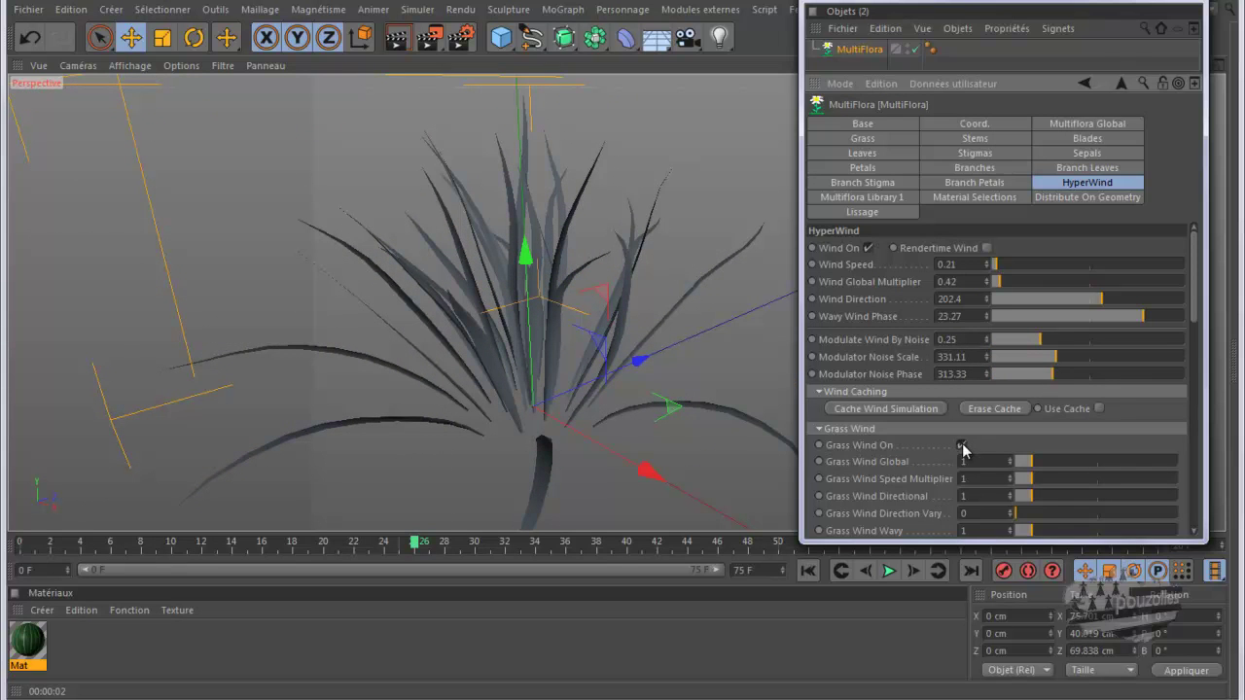
Play the animation, switch Grass Wind On off and back on, and toggle Rendertime Wind.
click(888, 571)
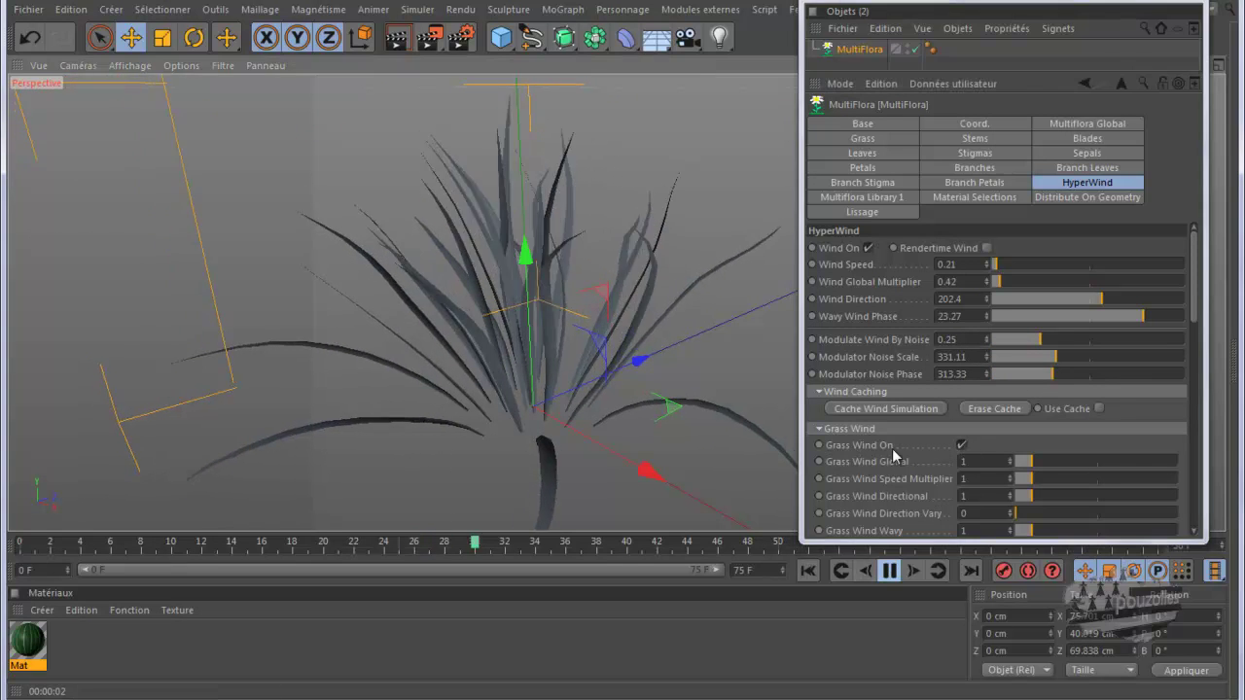
click(961, 445)
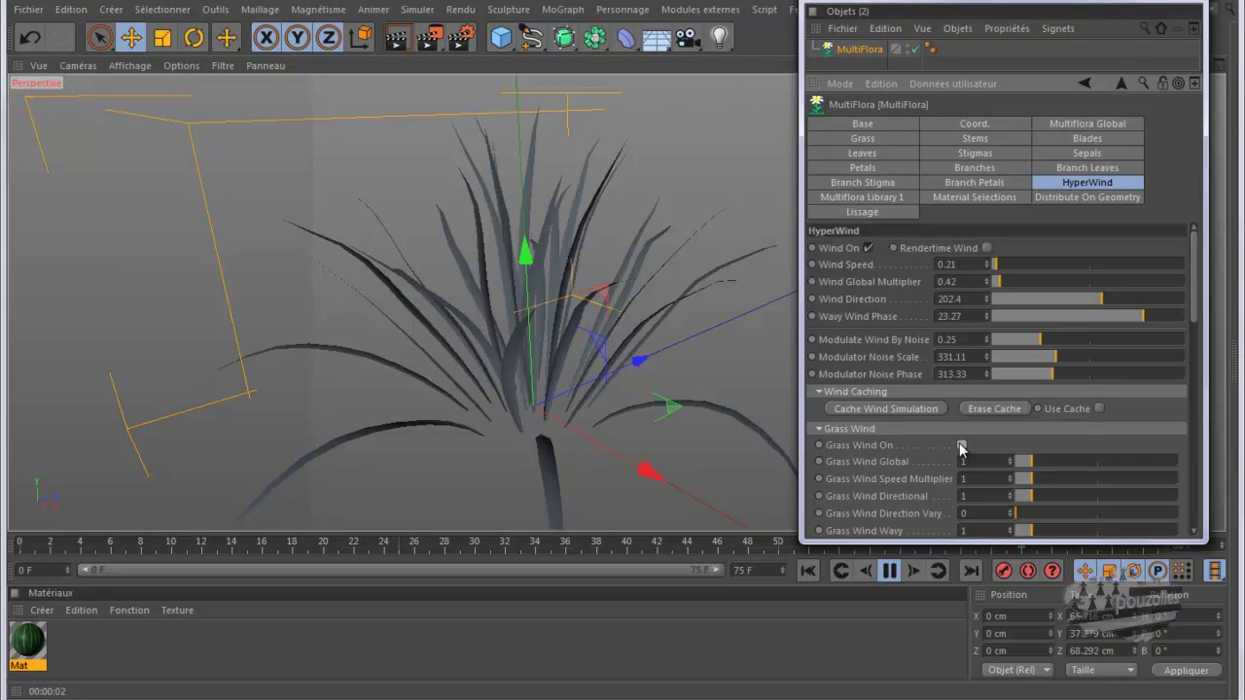
click(961, 446)
click(987, 249)
Set Grass Wind Global to 1.92 and lower Grass Wind Wavy slightly.
drag(1036, 468, 1046, 463)
scroll(982, 428, down, 2)
double_click(982, 428)
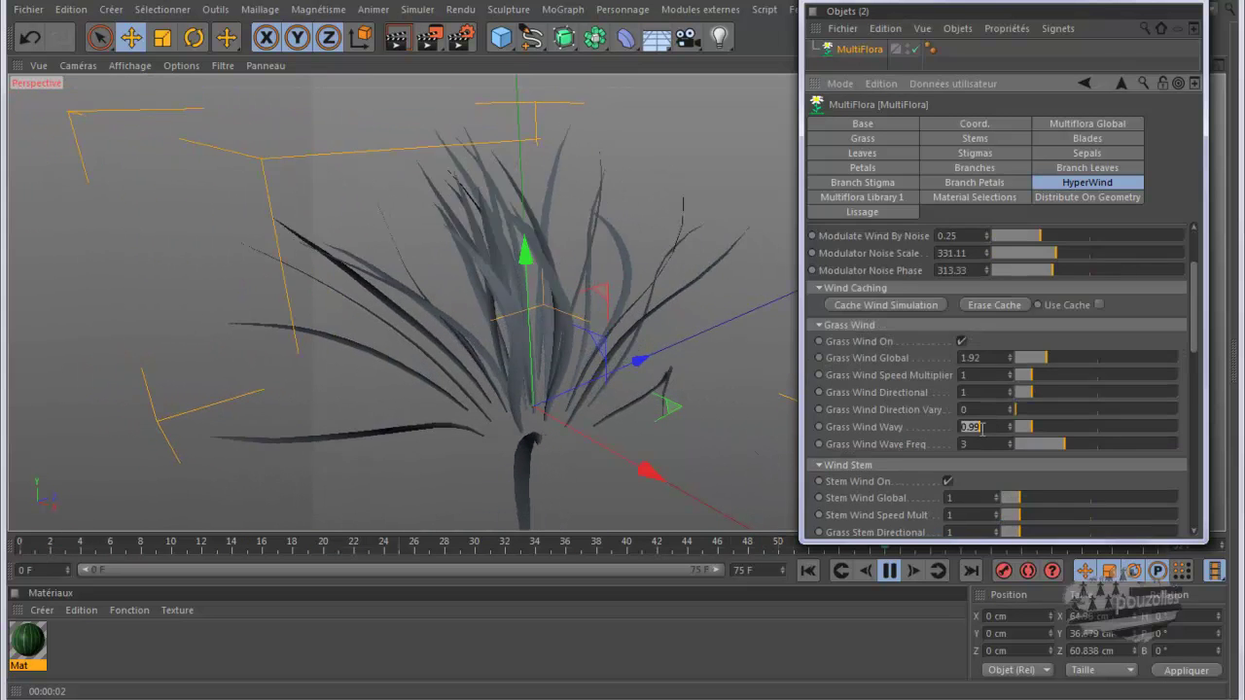
Set the Blade Wind Speed Multiplier to 0.96, and reduce it to 0.9.
scroll(982, 428, down, 3)
double_click(973, 448)
text(0.96)
key(Return)
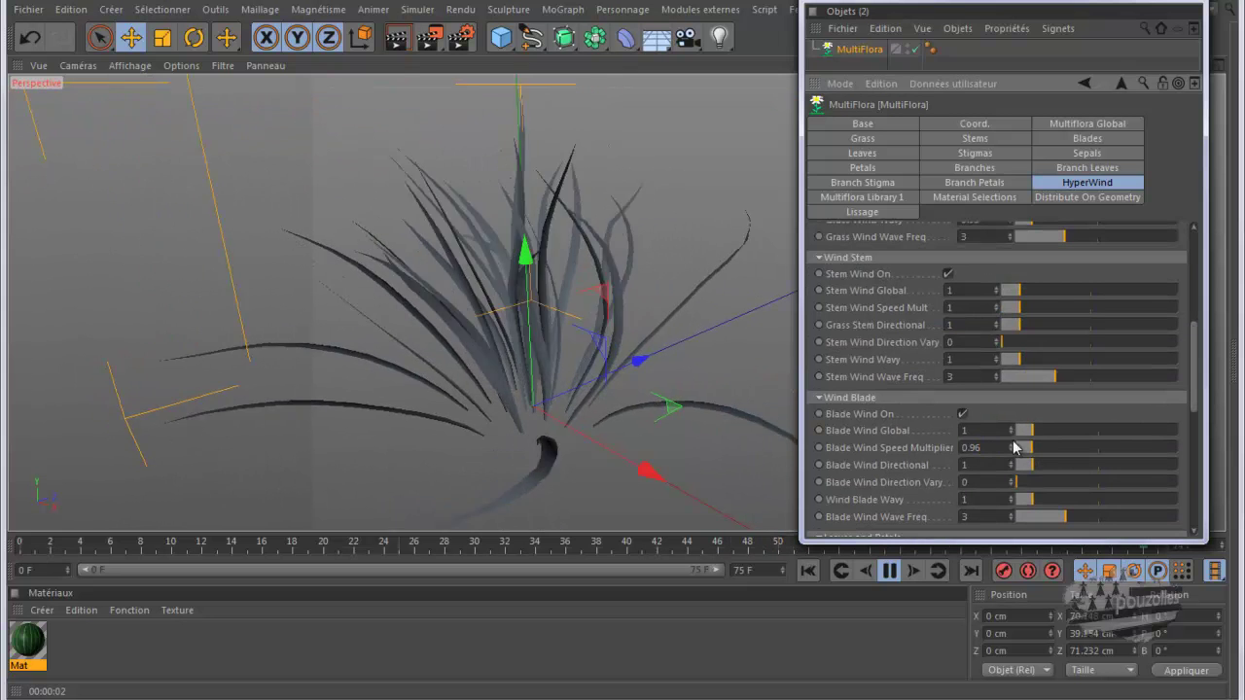
click(991, 447)
key(BackSpace)
key(Return)
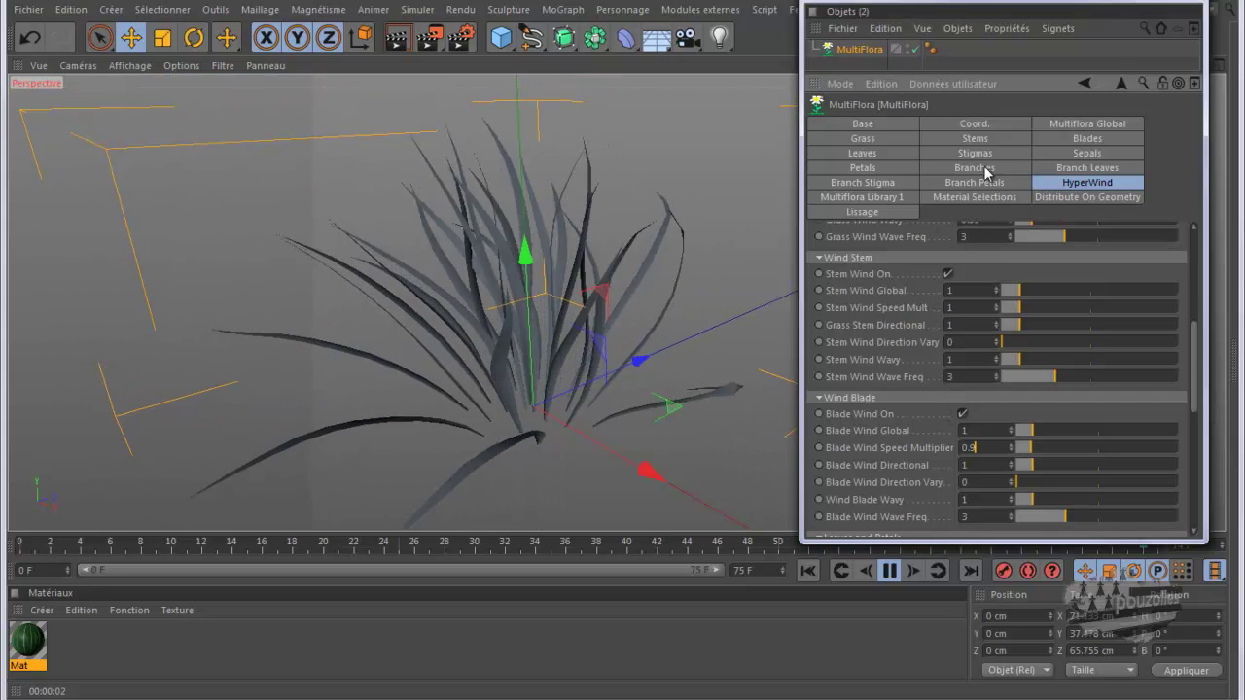
Stop playback and replace the plant with the Roses Red preset from Multiflora Library 1.
click(880, 197)
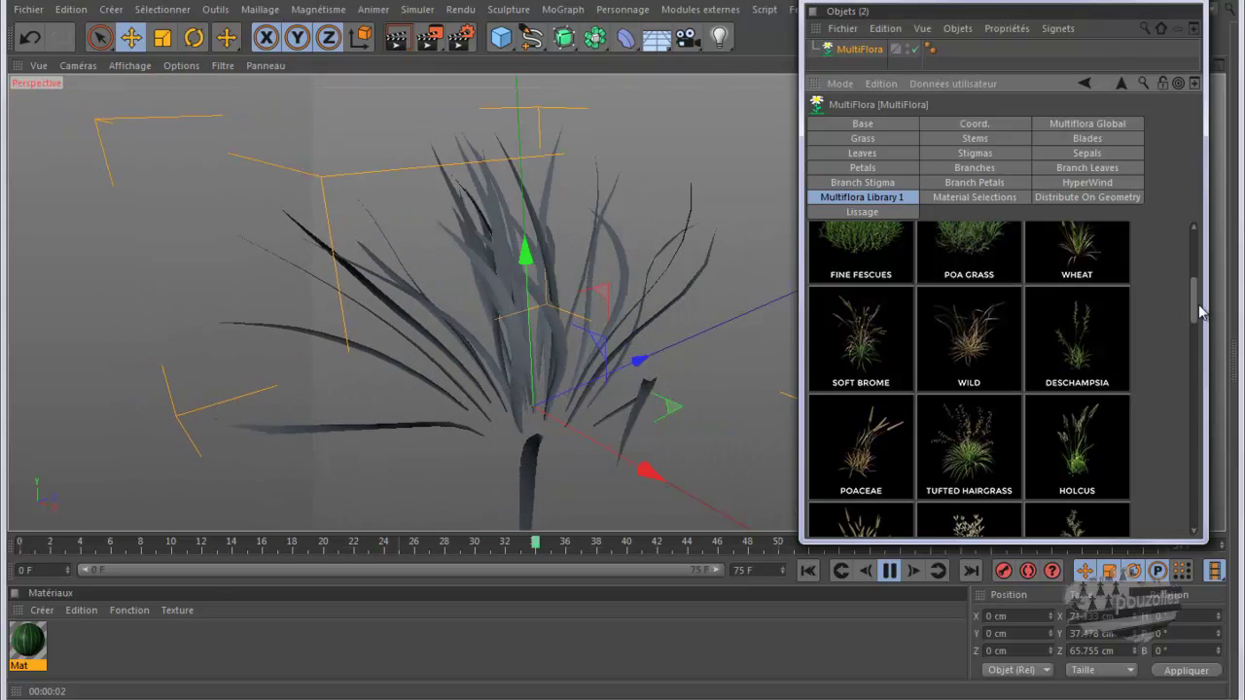
click(889, 570)
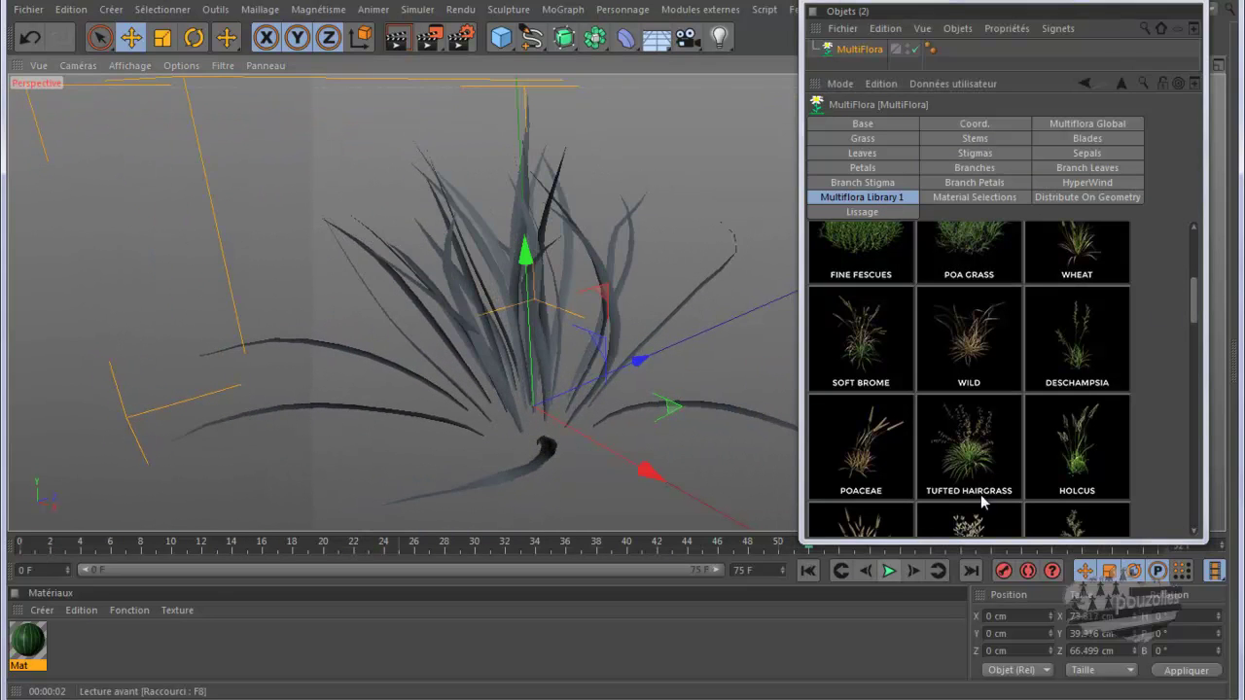
drag(1198, 307, 1178, 509)
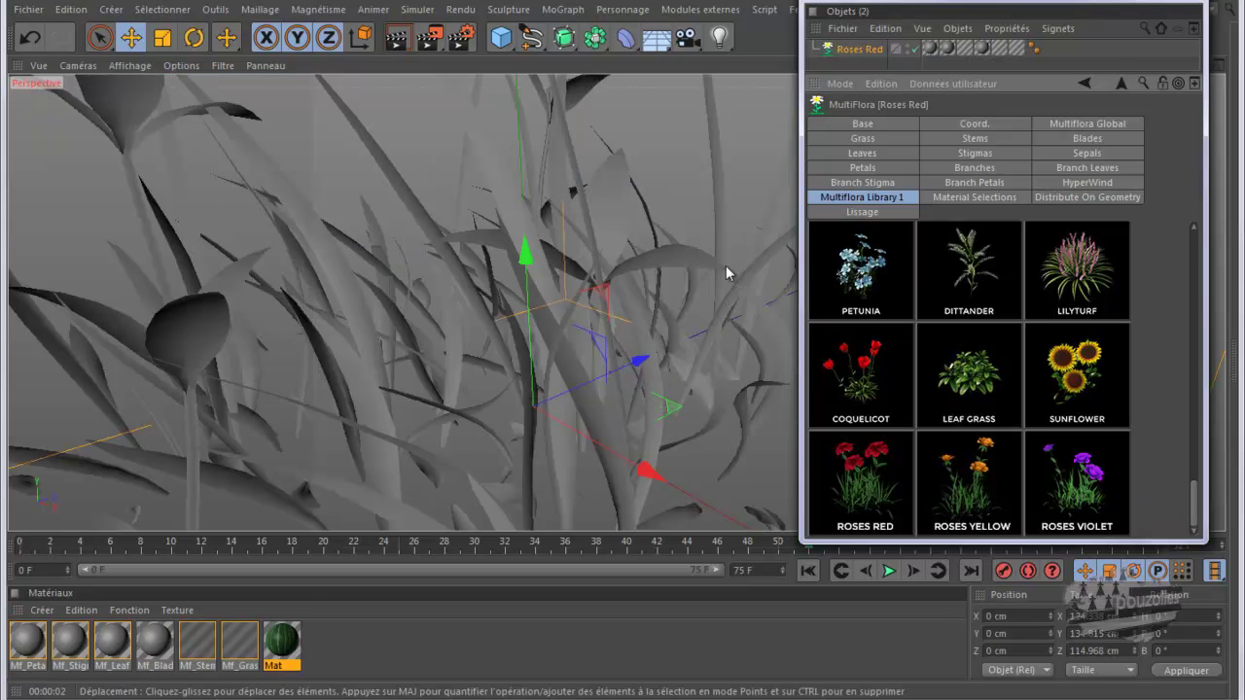
scroll(530, 370, down, 6)
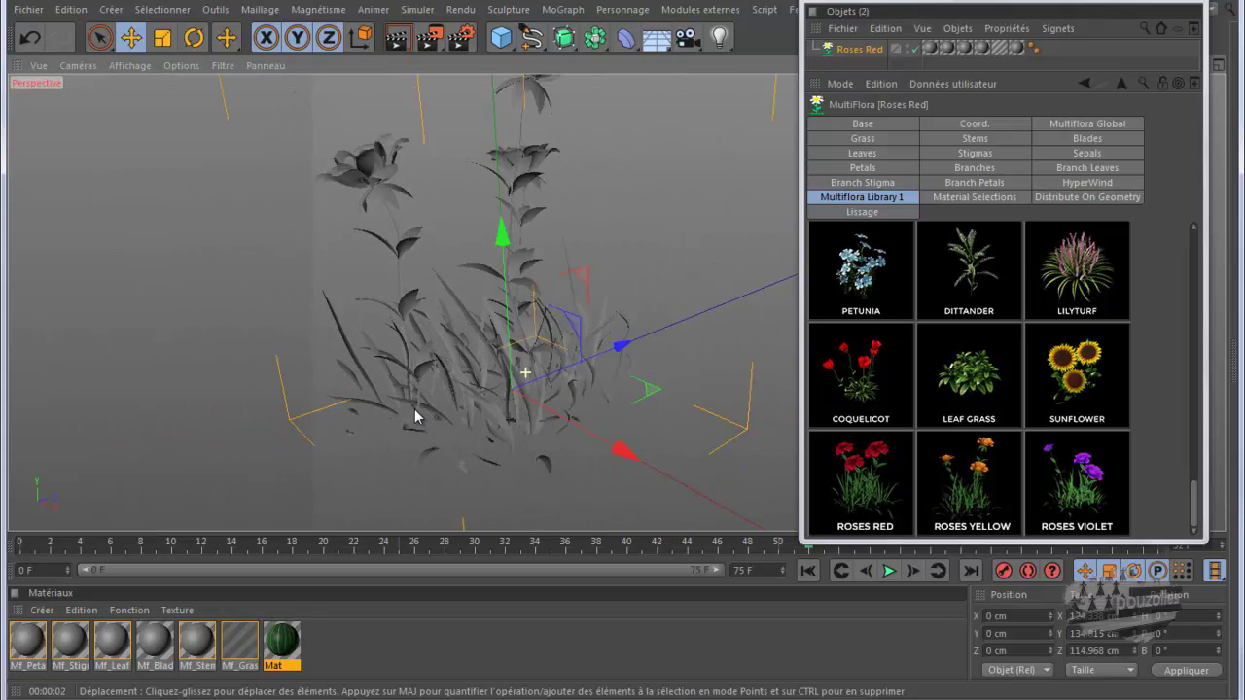
scroll(412, 416, down, 2)
scroll(406, 419, down, 2)
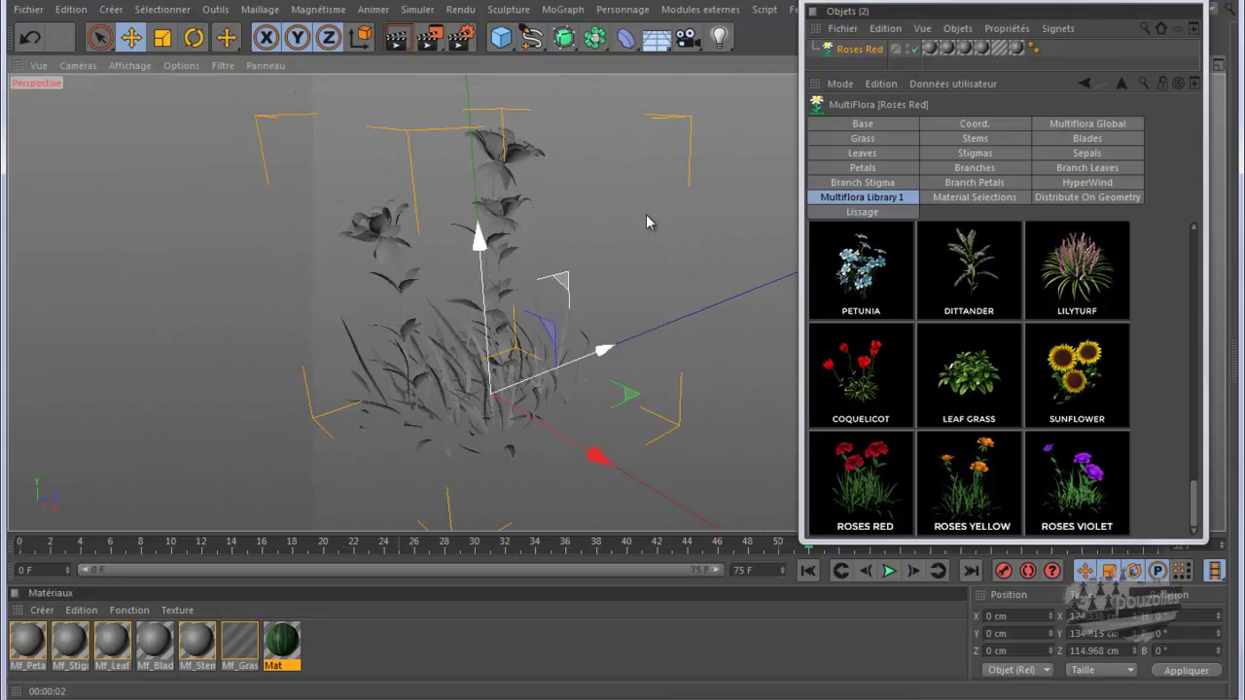
Delete the striped green material Mat from the scene's materials.
click(285, 644)
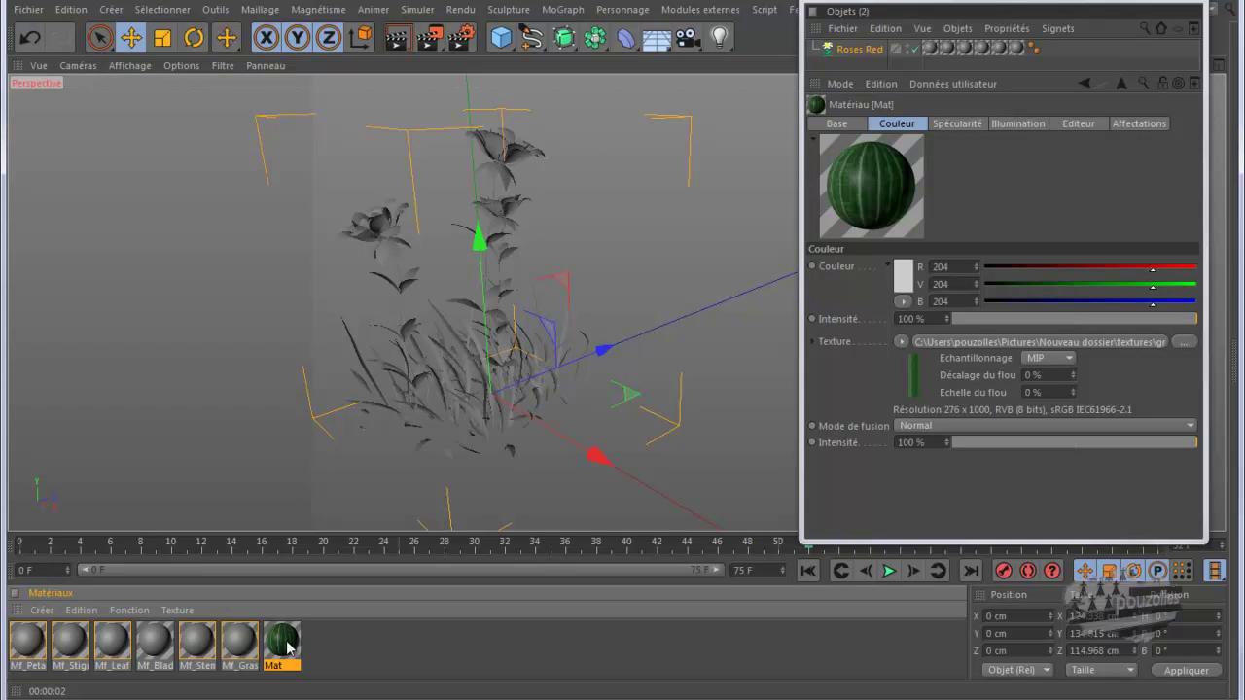
key(Delete)
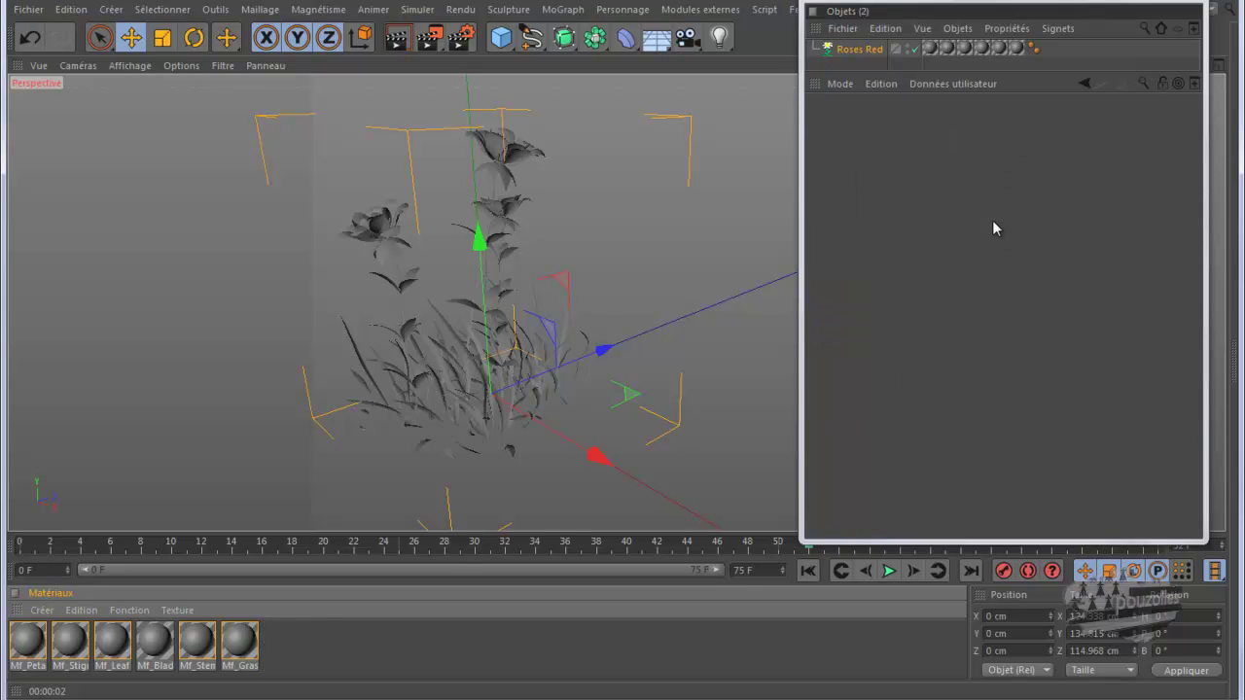
Select the Roses Red plant and open its Mf_Grass material for editing.
click(860, 50)
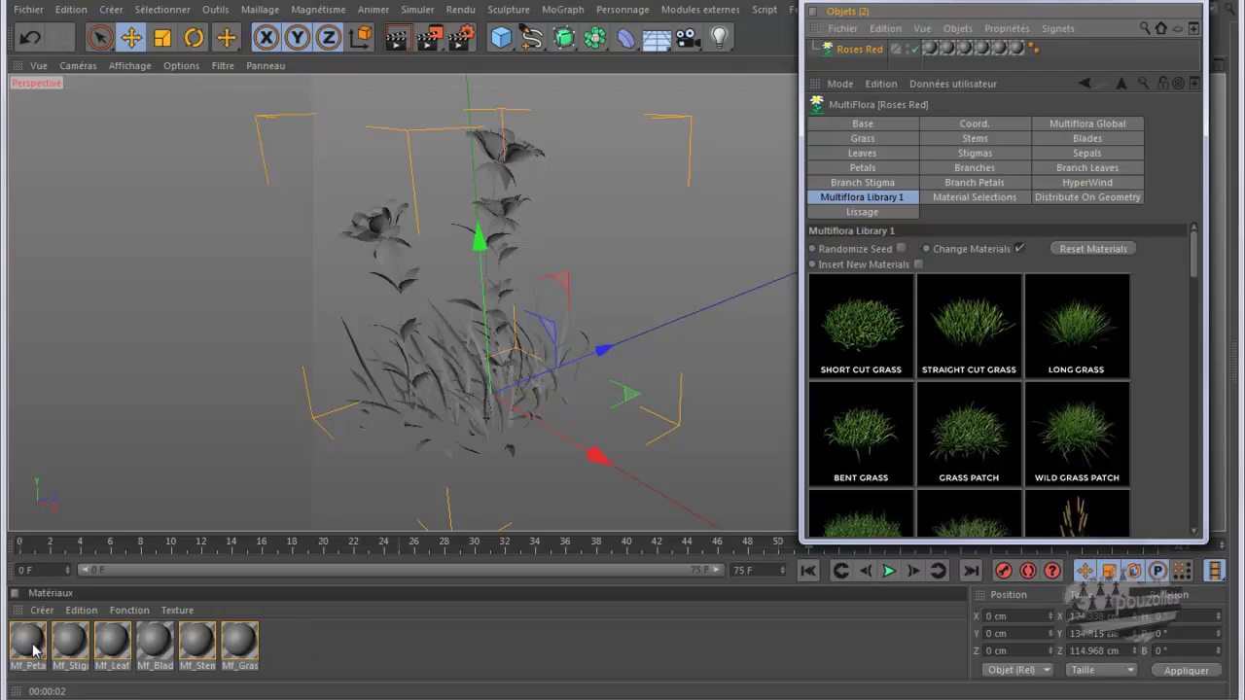
double_click(251, 647)
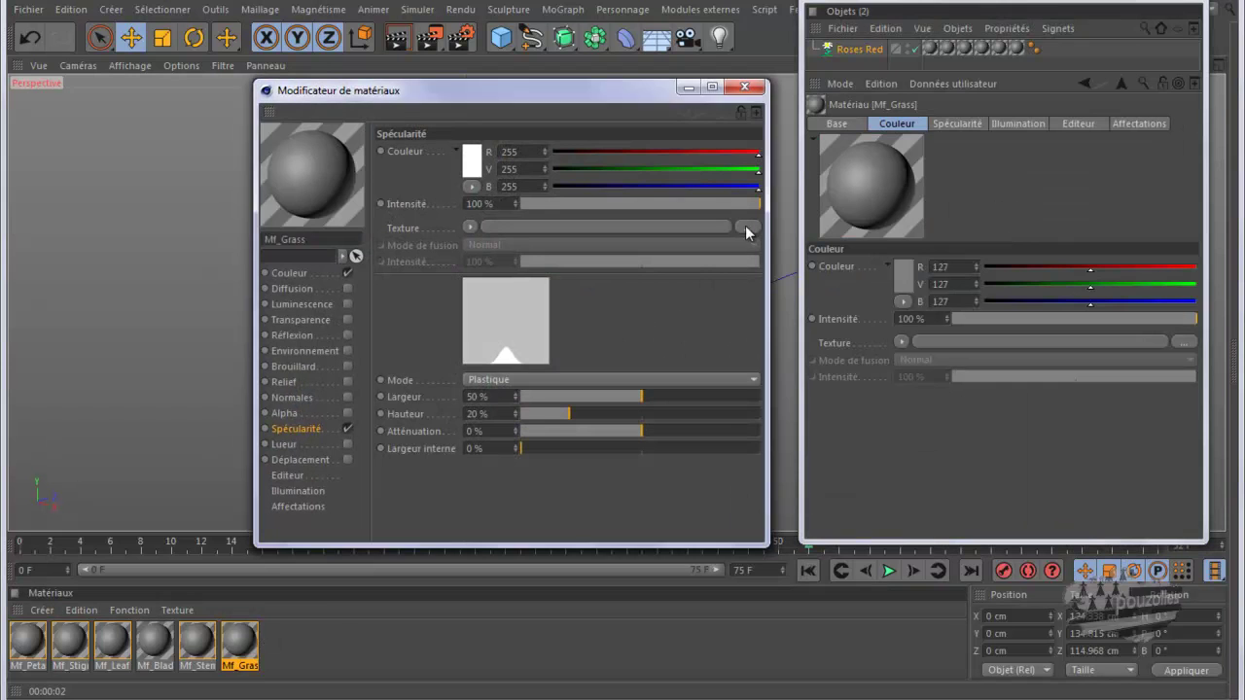
click(746, 228)
drag(870, 261, 873, 348)
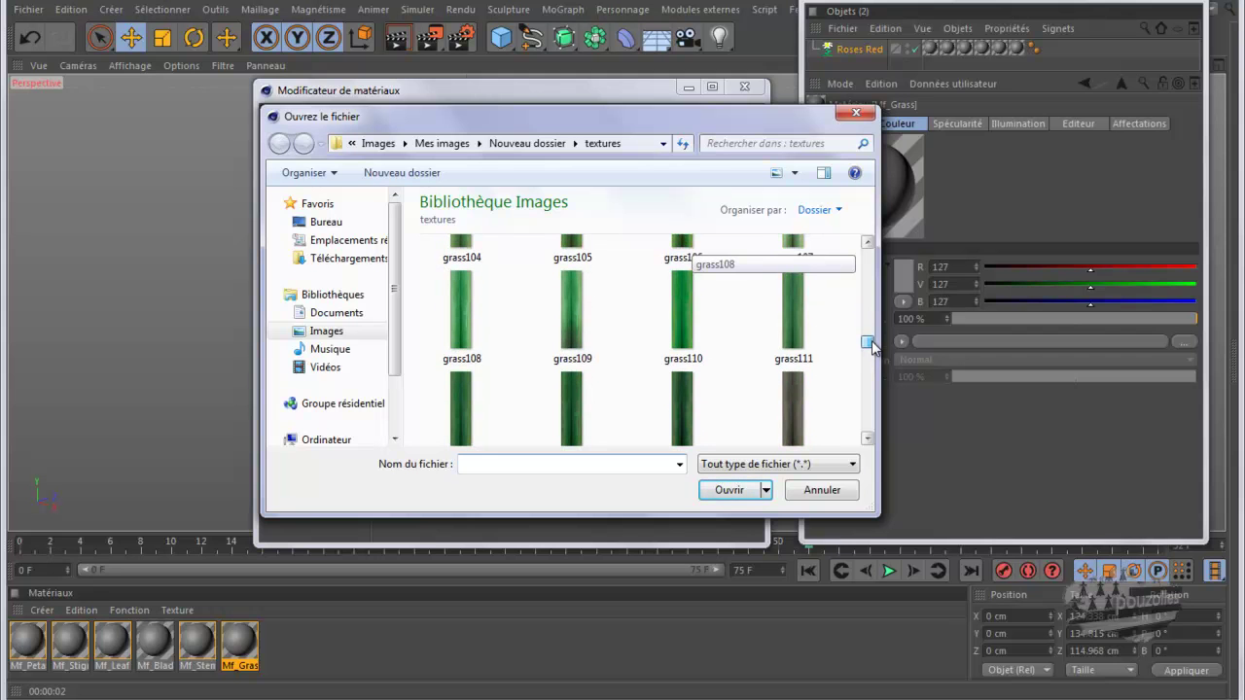
double_click(687, 321)
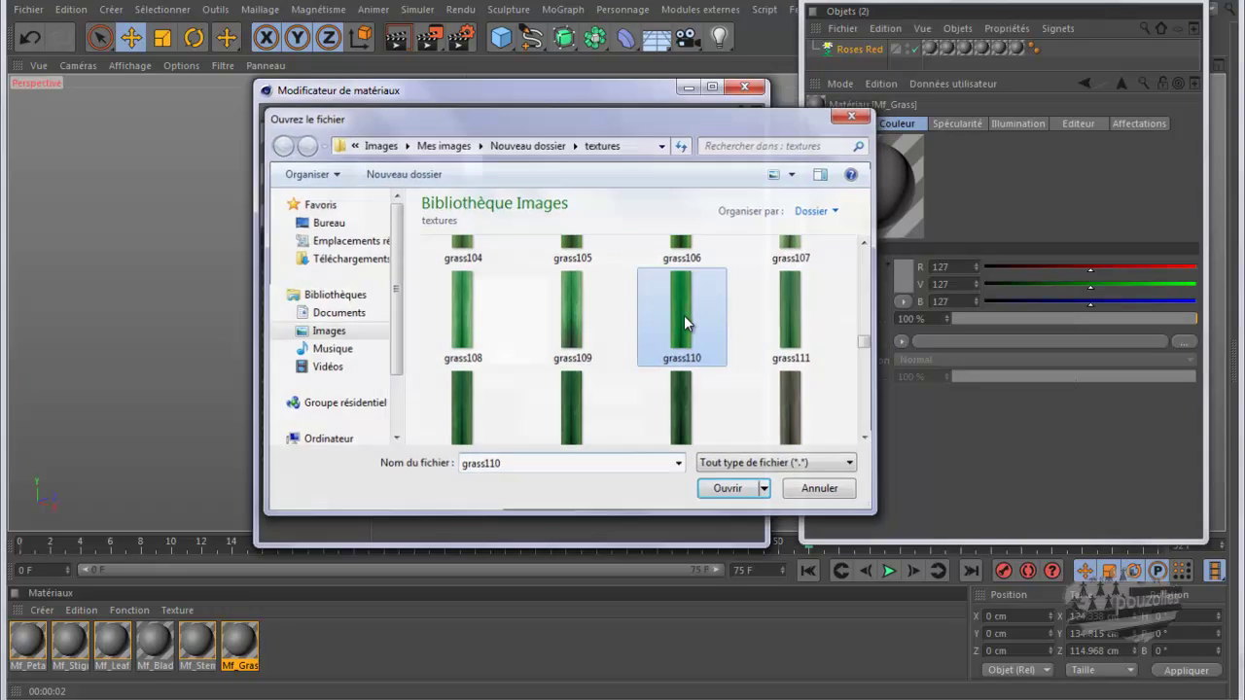
click(745, 421)
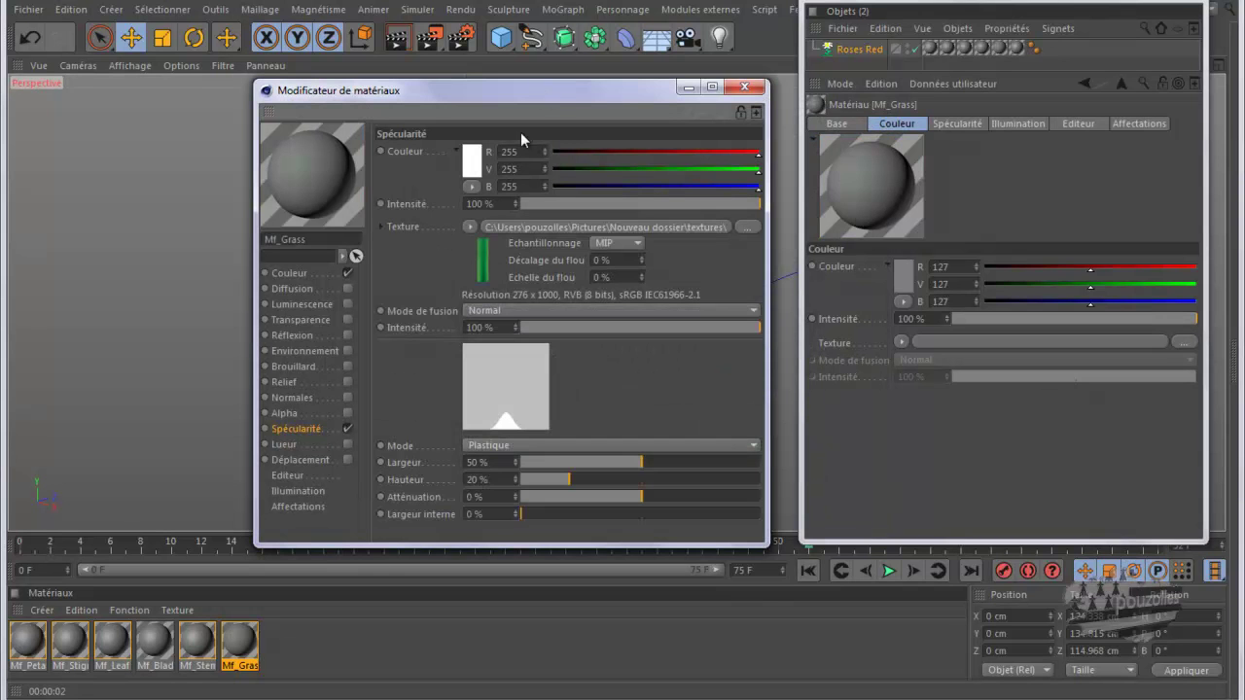
click(470, 227)
click(485, 246)
Load the grass109 image as the colour texture of Mf_Grass, without copying it into the project folder.
click(303, 274)
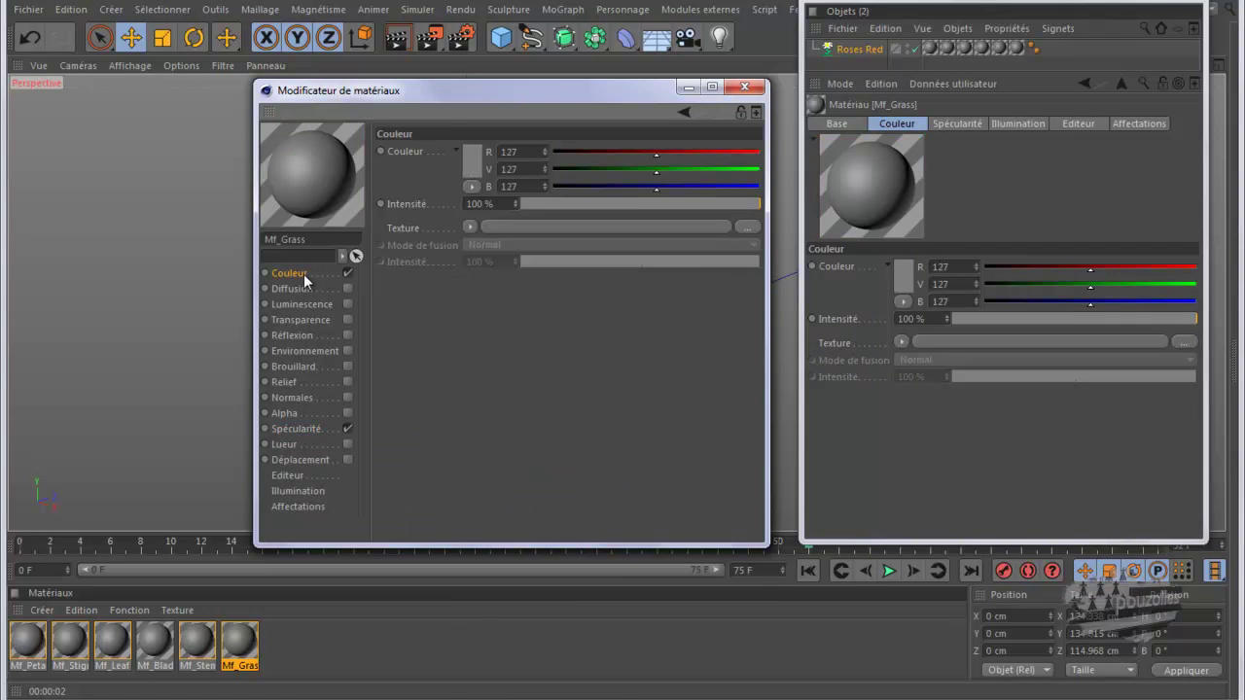
click(748, 227)
drag(873, 257, 870, 328)
scroll(871, 331, down, 2)
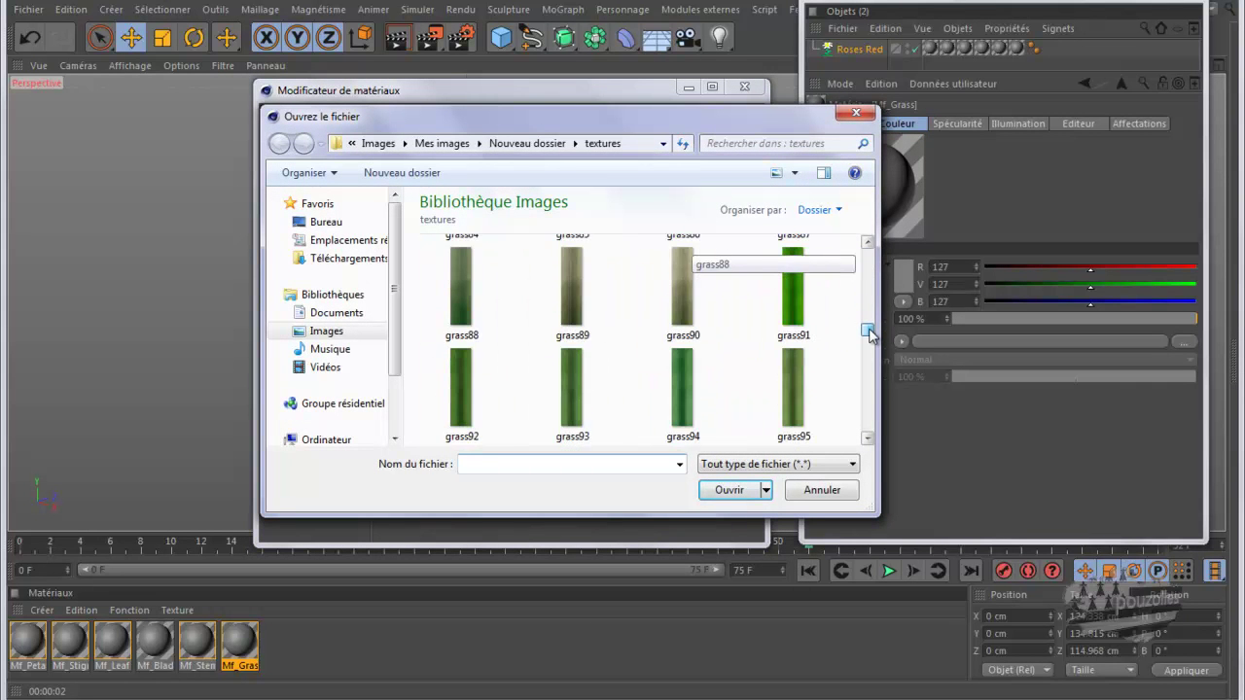
mouse_move(869, 334)
mouse_down()
mouse_move(871, 361)
mouse_move(870, 346)
mouse_up()
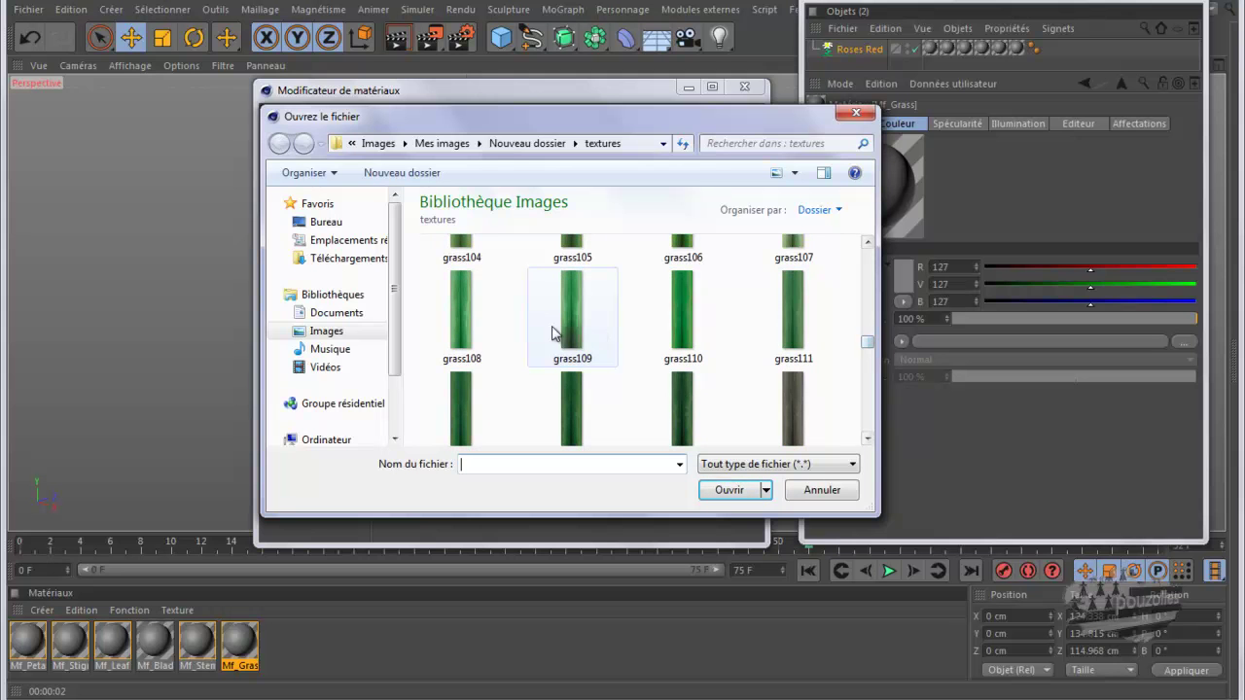
double_click(583, 336)
click(744, 420)
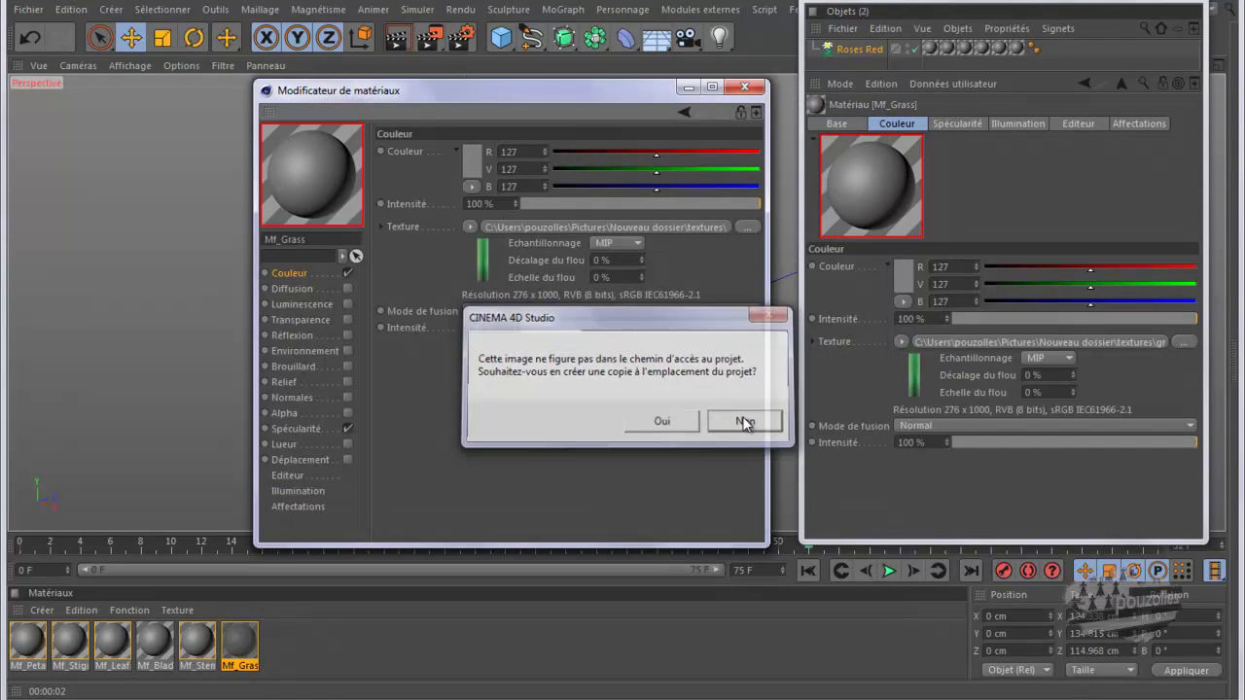
Uncover the plant and replace the Mf_Grass colour texture with a darker green grass image, without copying it into the project.
drag(573, 94, 990, 292)
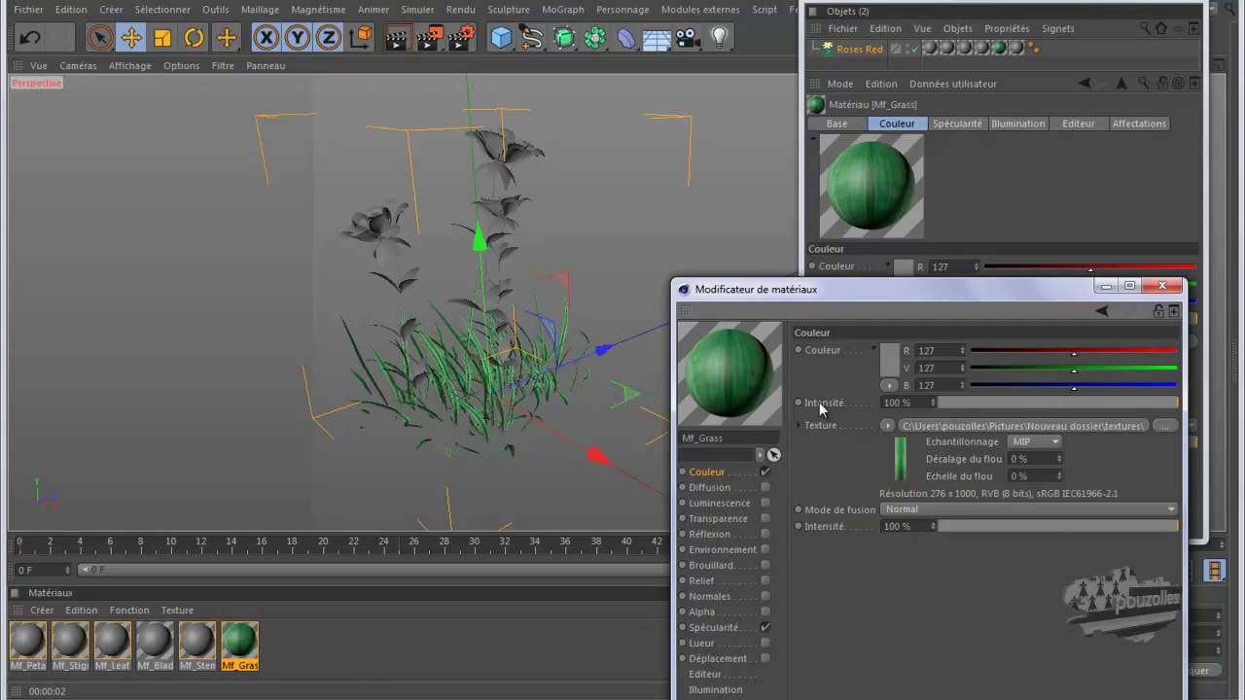
click(1164, 426)
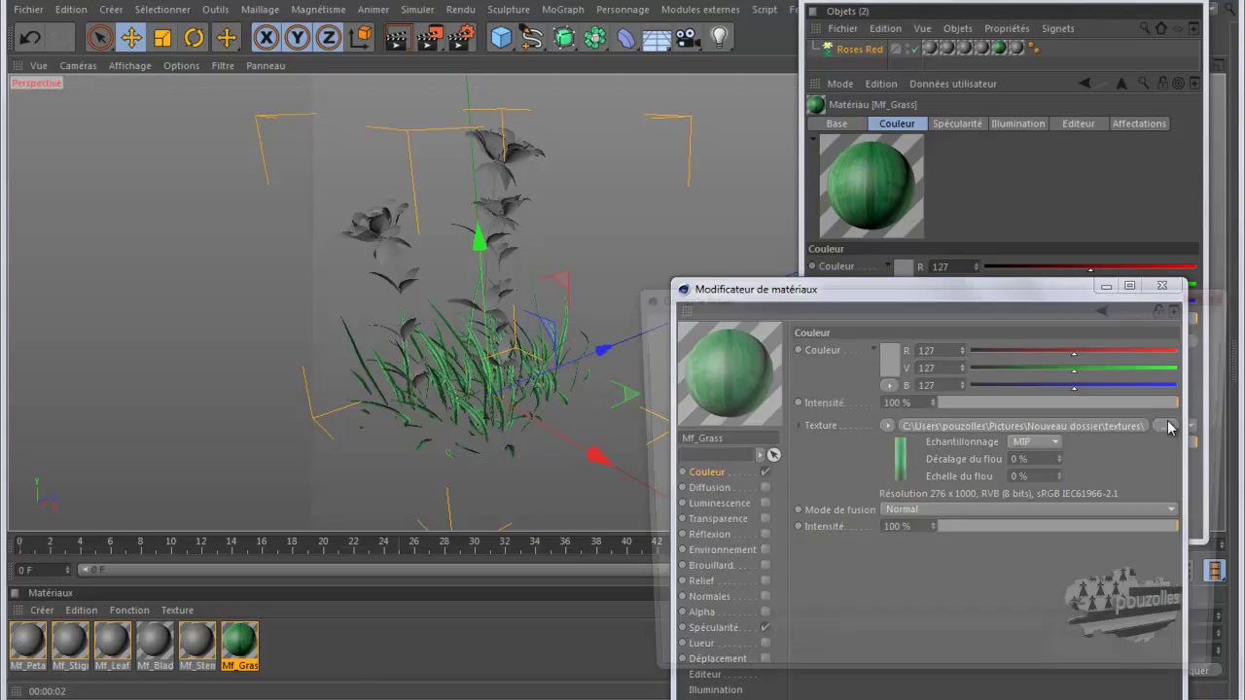
drag(1231, 443, 1231, 469)
click(1034, 471)
double_click(1034, 471)
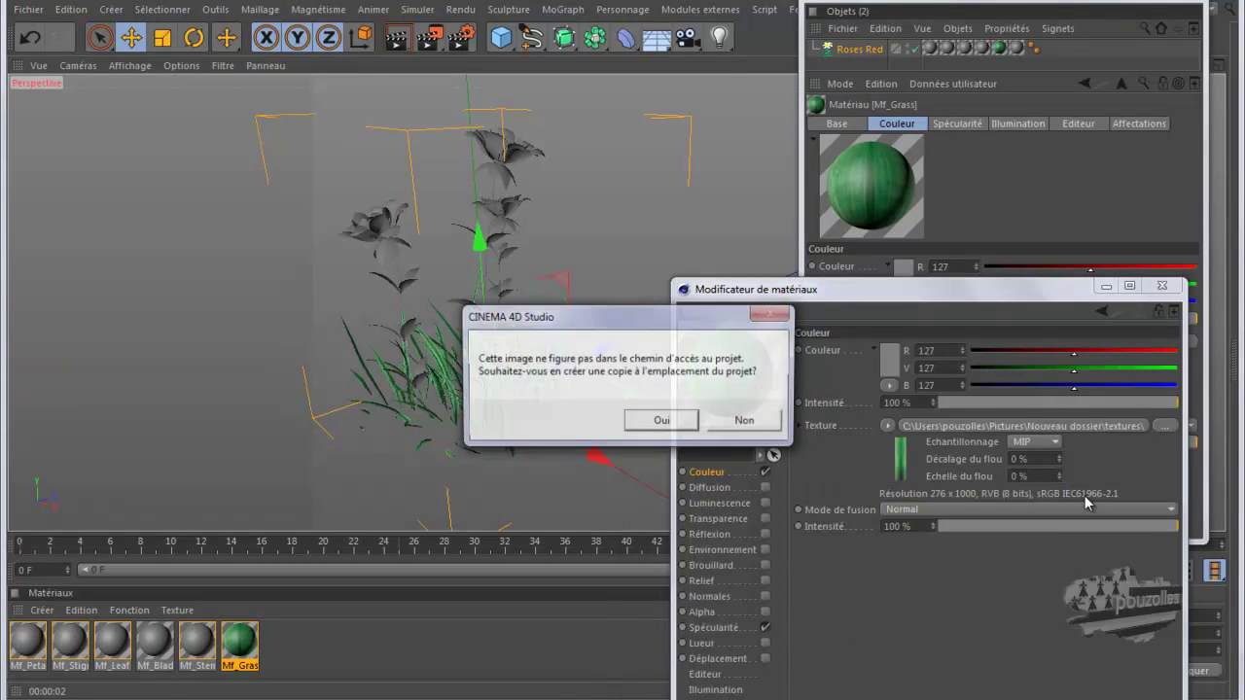
click(753, 421)
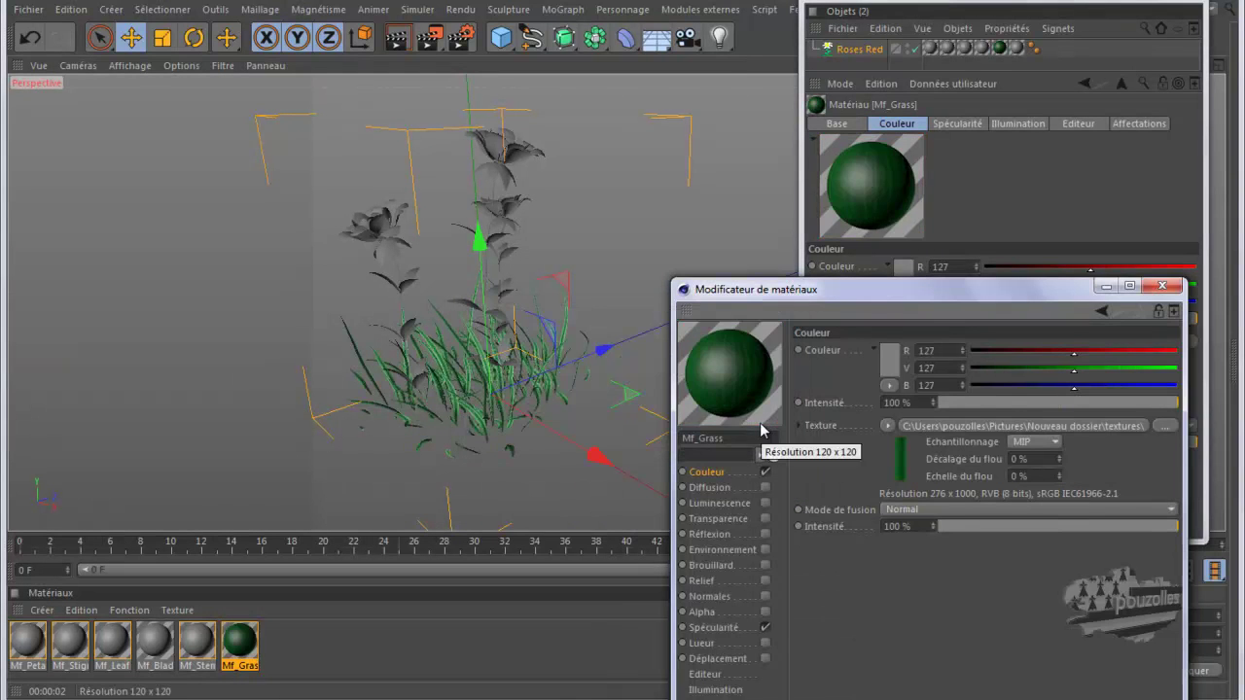
Set the colour of the Mf_Petal material to white (255, 255, 255).
click(29, 641)
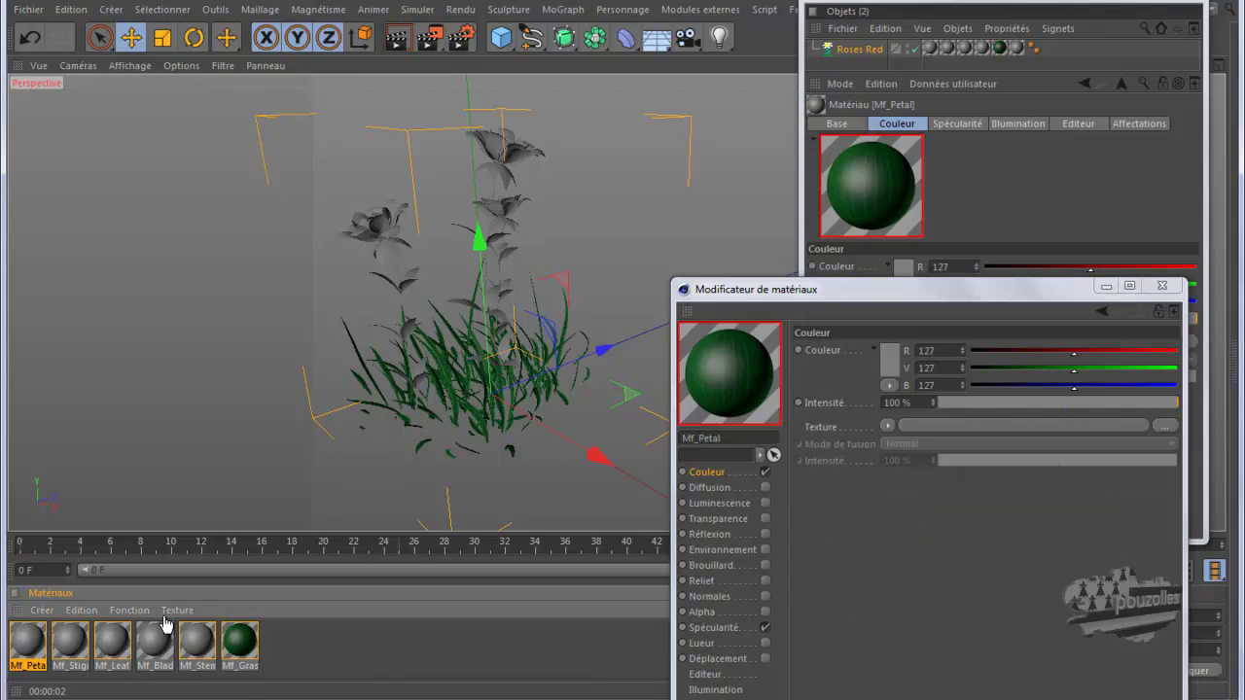
click(893, 356)
drag(889, 354, 813, 332)
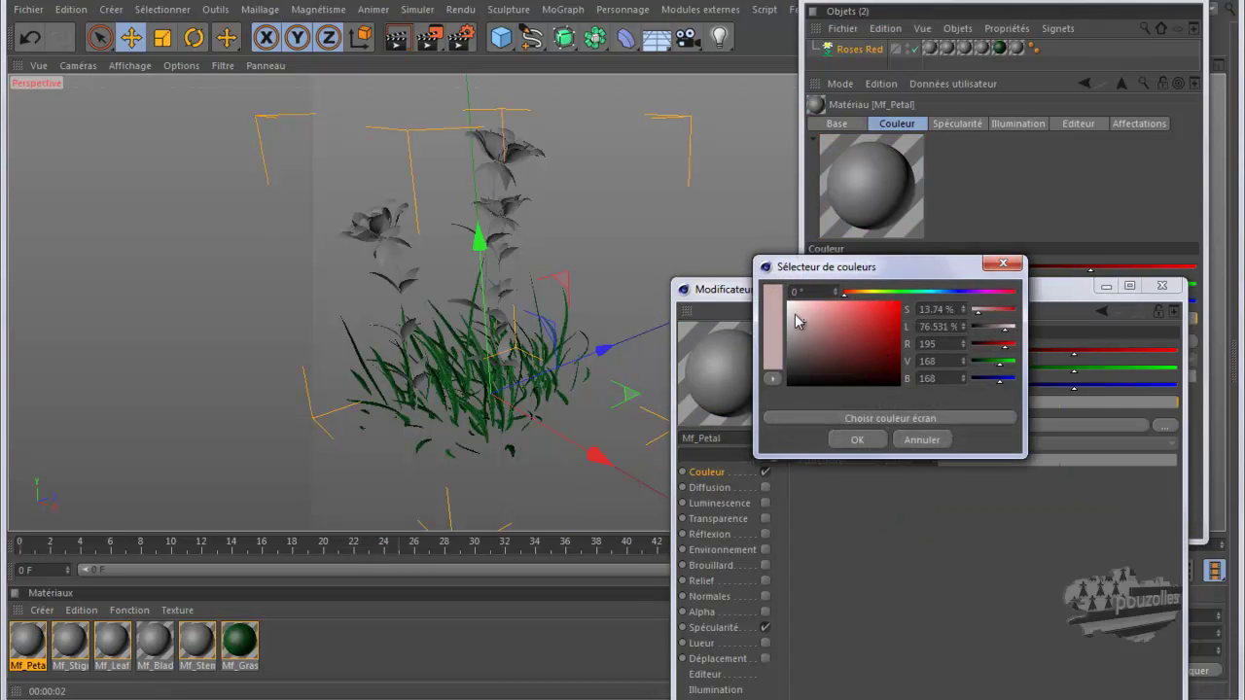
click(858, 440)
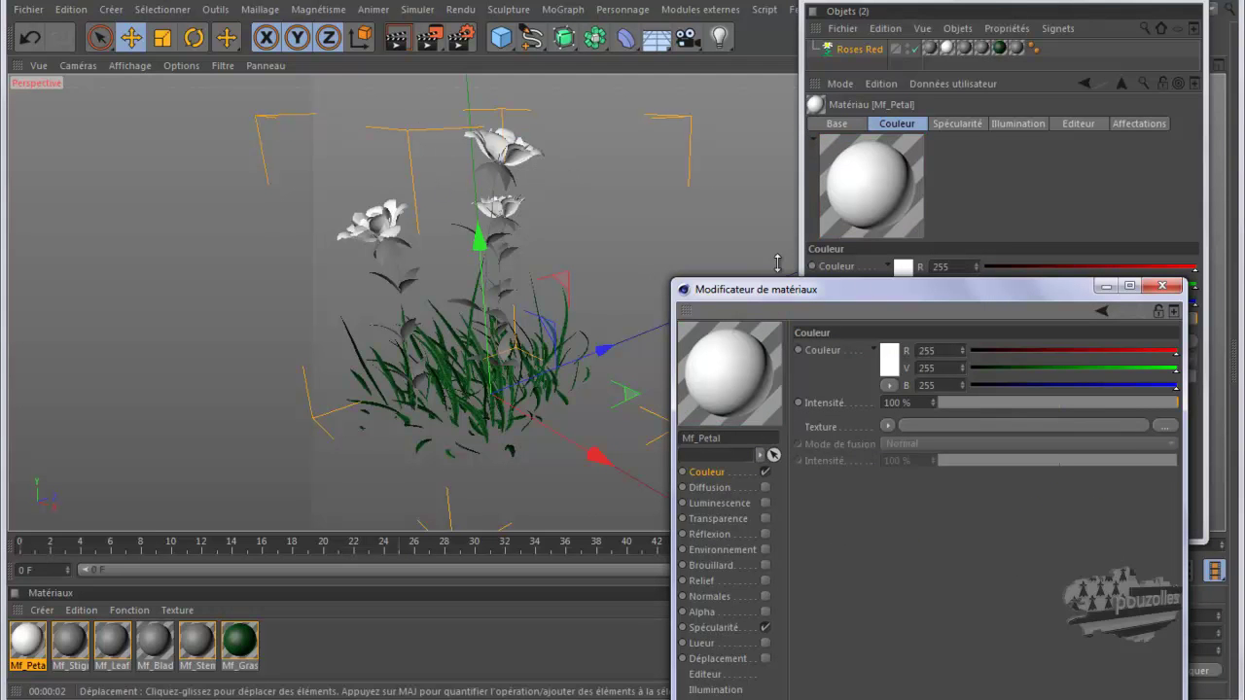
Load the turquoise petal12 image as the Mf_Petal colour texture, without copying it into the project.
click(1166, 428)
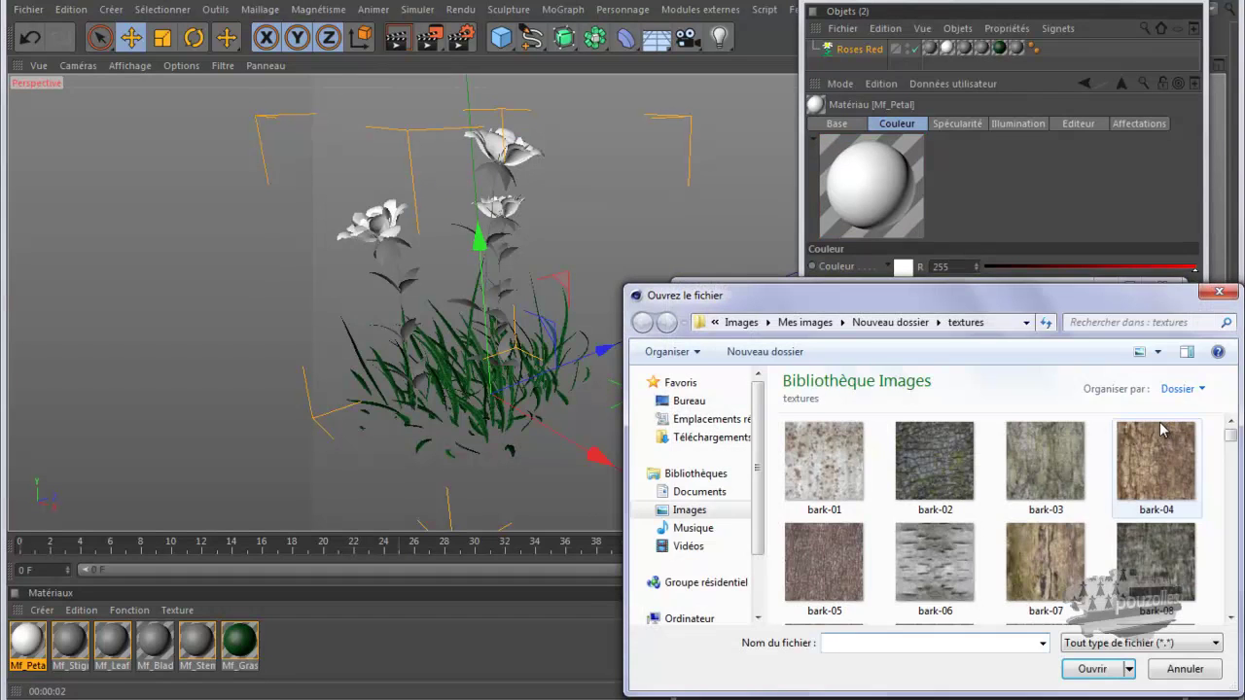
drag(1231, 435, 1239, 569)
scroll(1237, 570, down, 1)
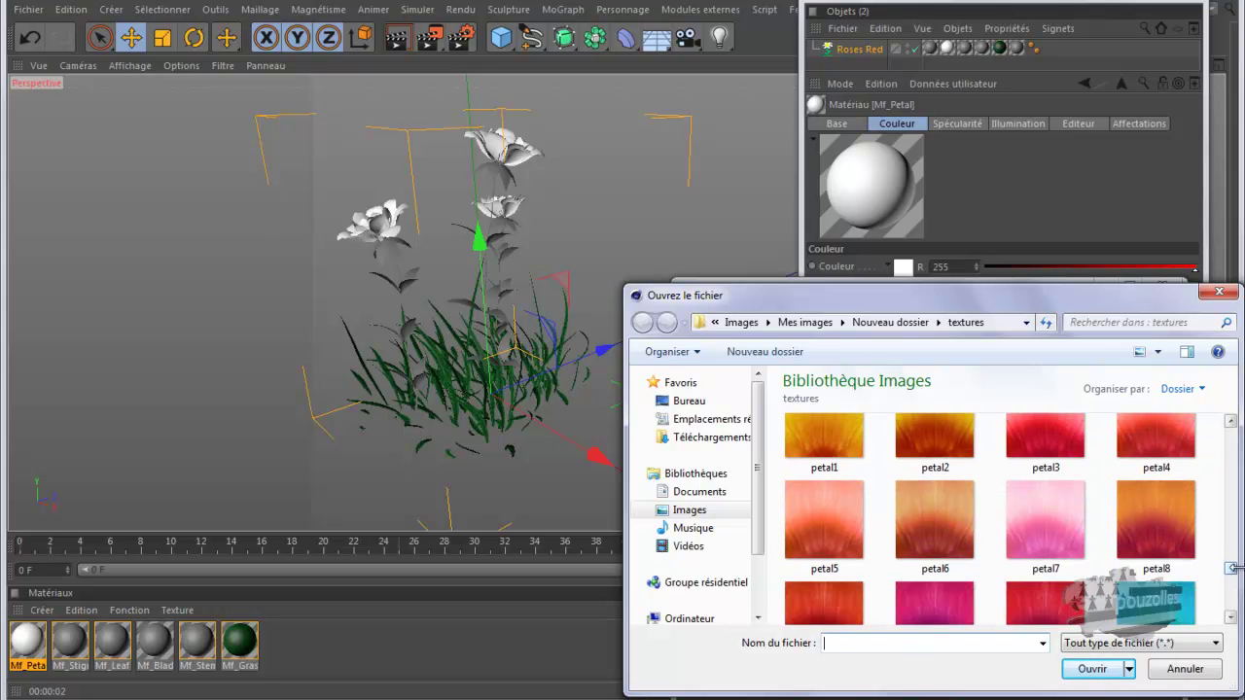
click(1230, 618)
click(1231, 620)
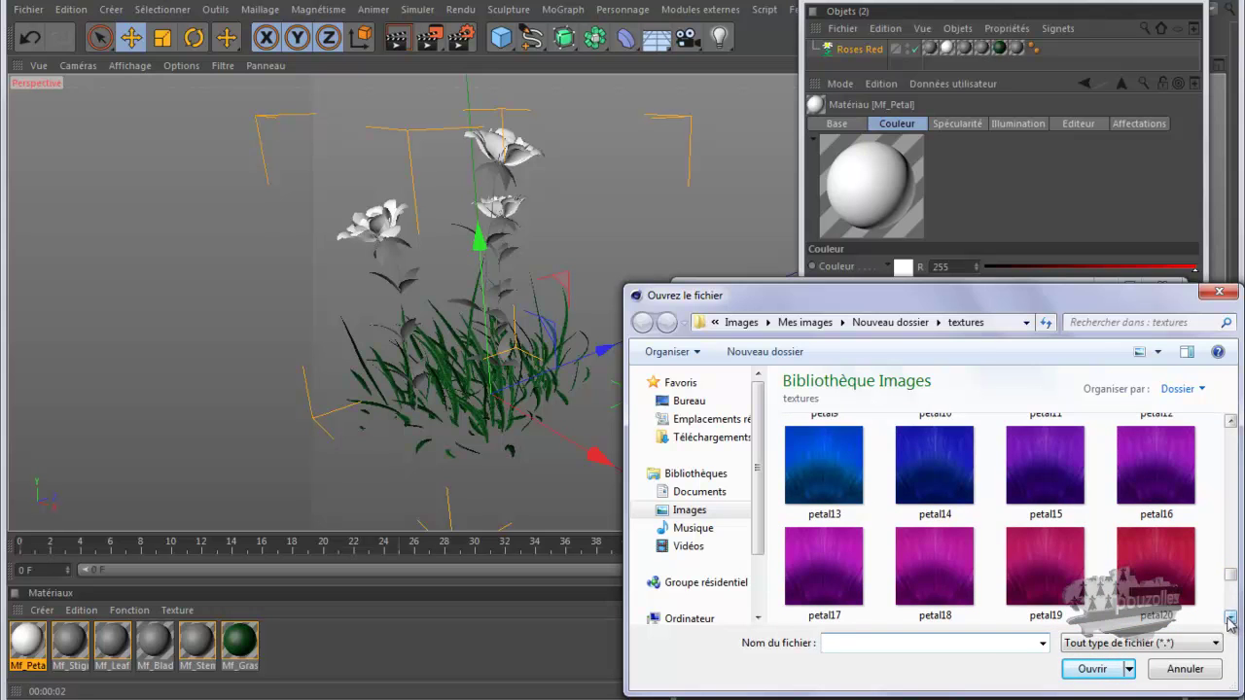
click(1230, 421)
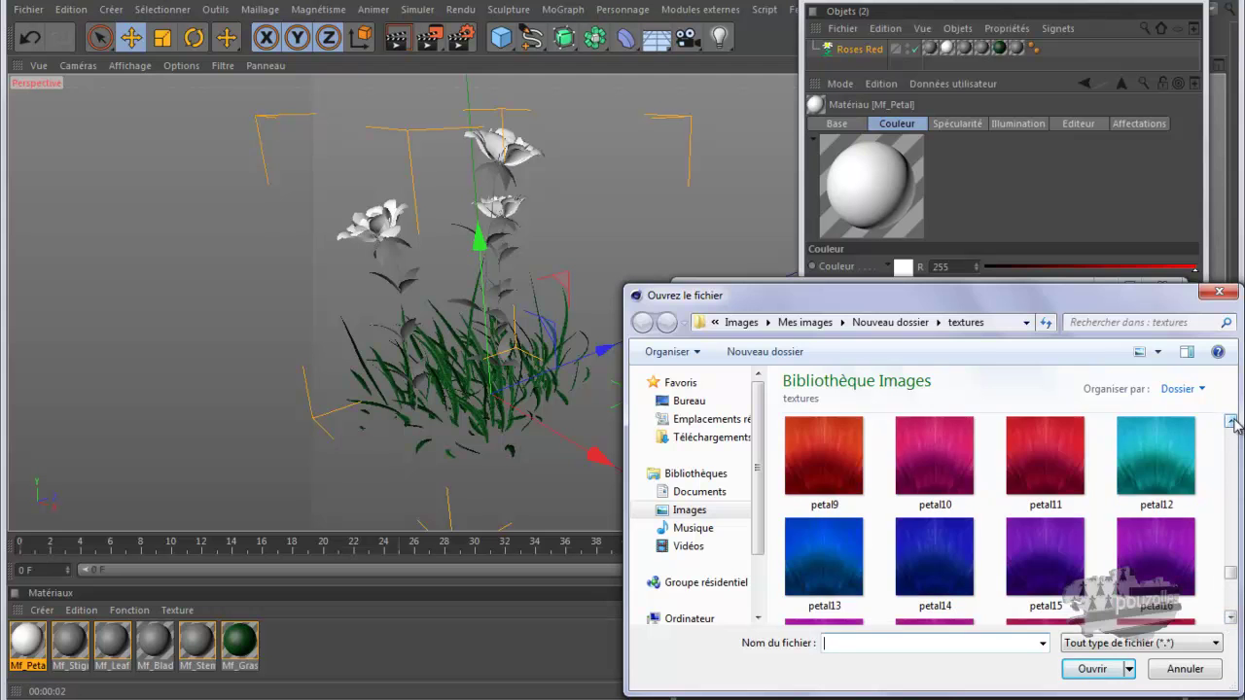
double_click(1167, 470)
click(760, 421)
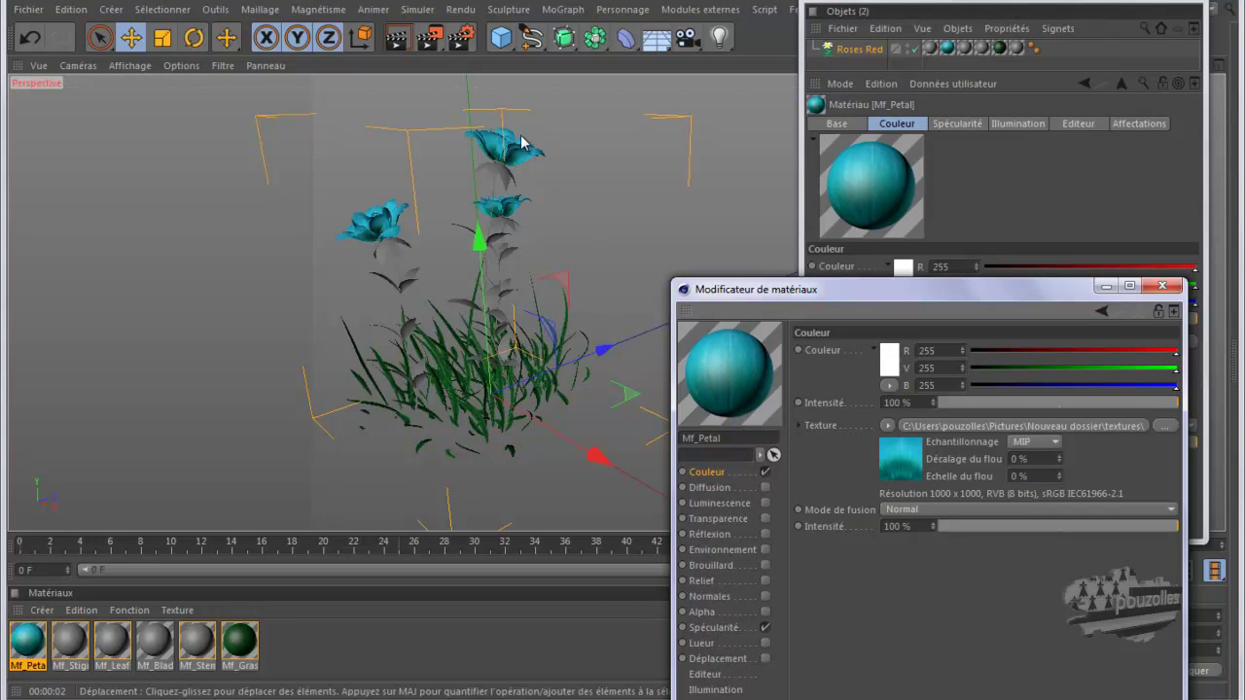
Set the colour of the Mf_Stem material to a pale pinkish white of R 226, V 212, B 212.
click(198, 644)
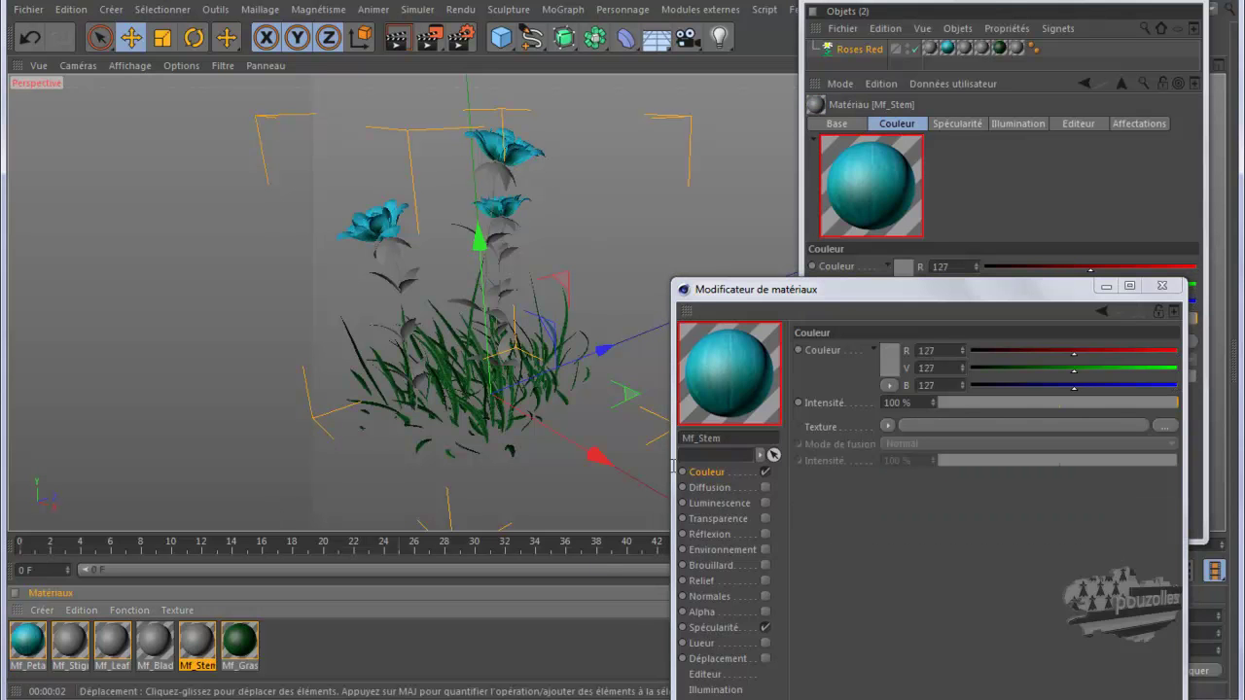
click(893, 362)
drag(822, 338, 799, 312)
click(856, 442)
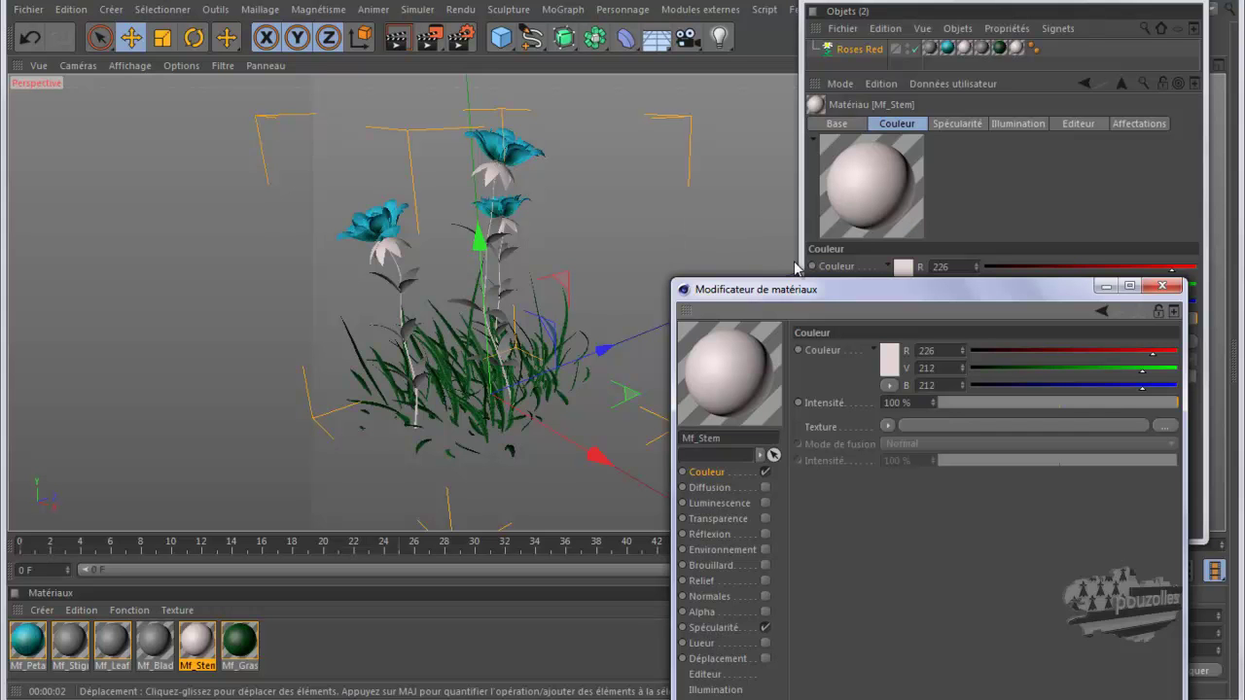
Load the leaf-21 image as the Mf_Stem colour texture without copying it into the project, and render the view.
click(1164, 426)
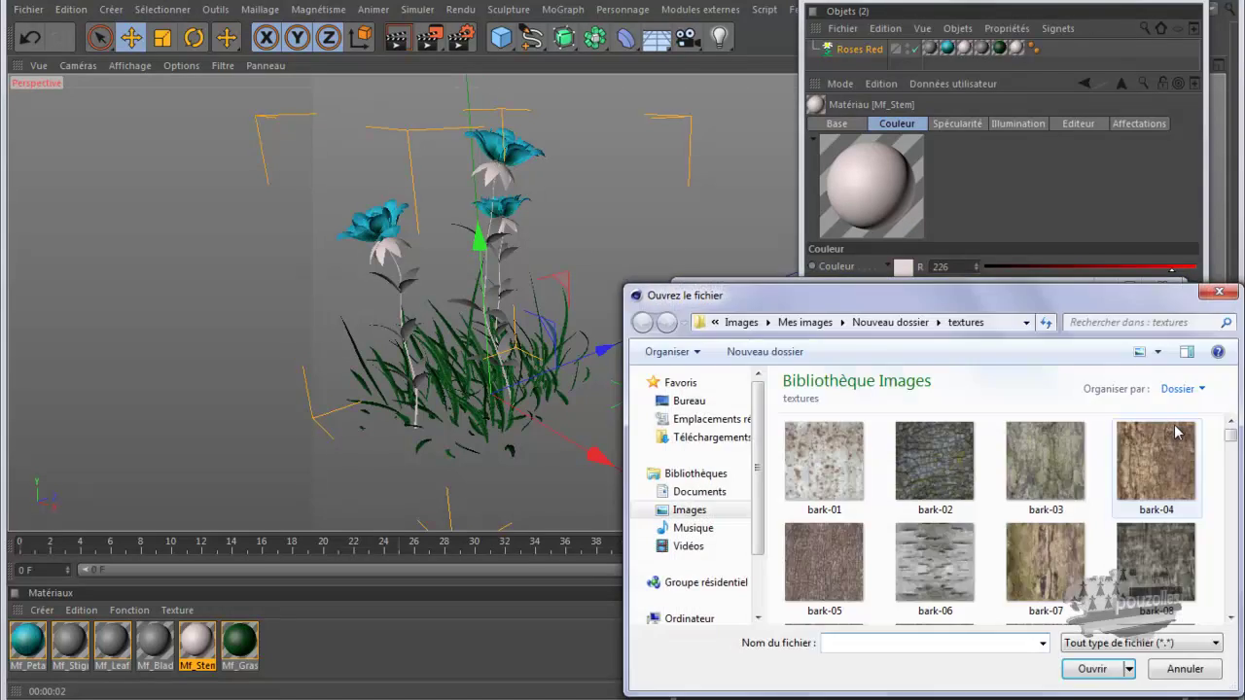
drag(1232, 448, 1232, 561)
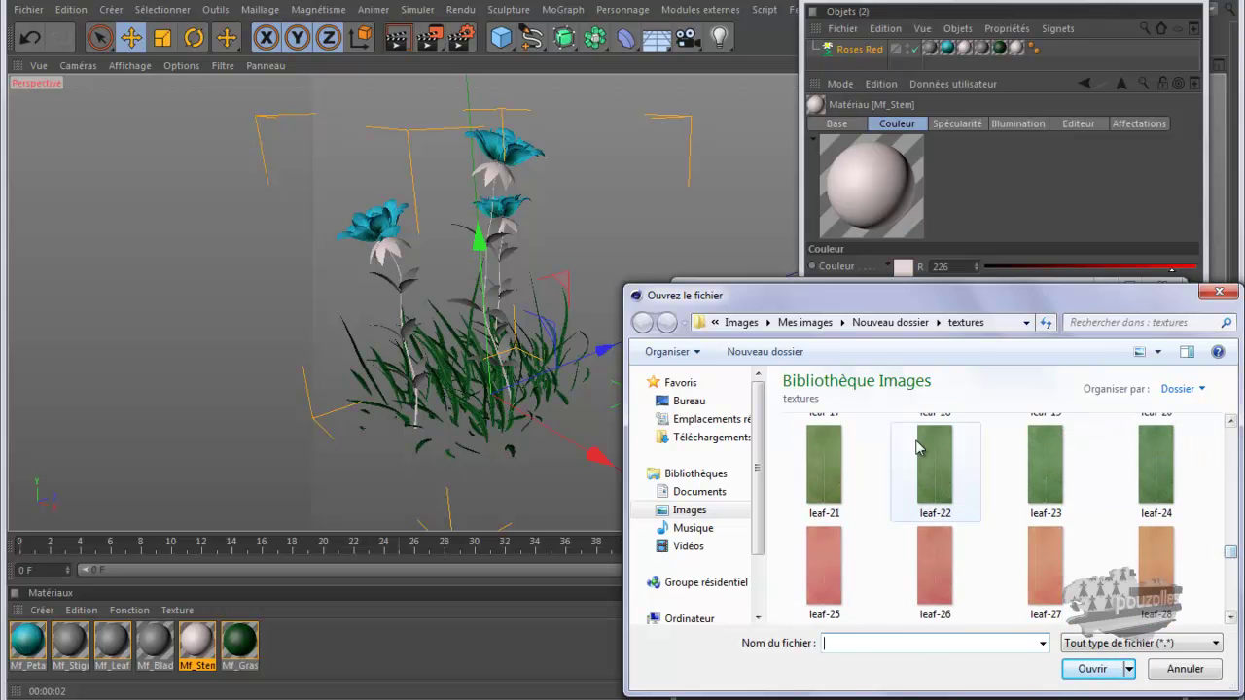
double_click(817, 452)
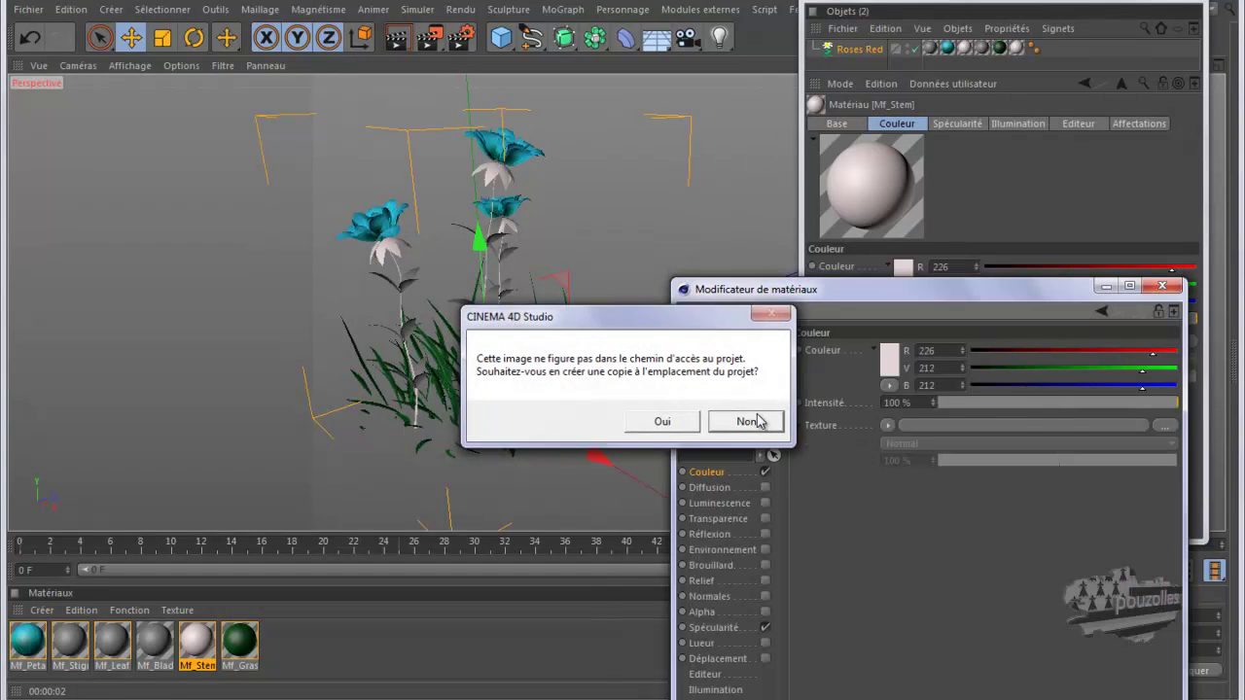
click(759, 420)
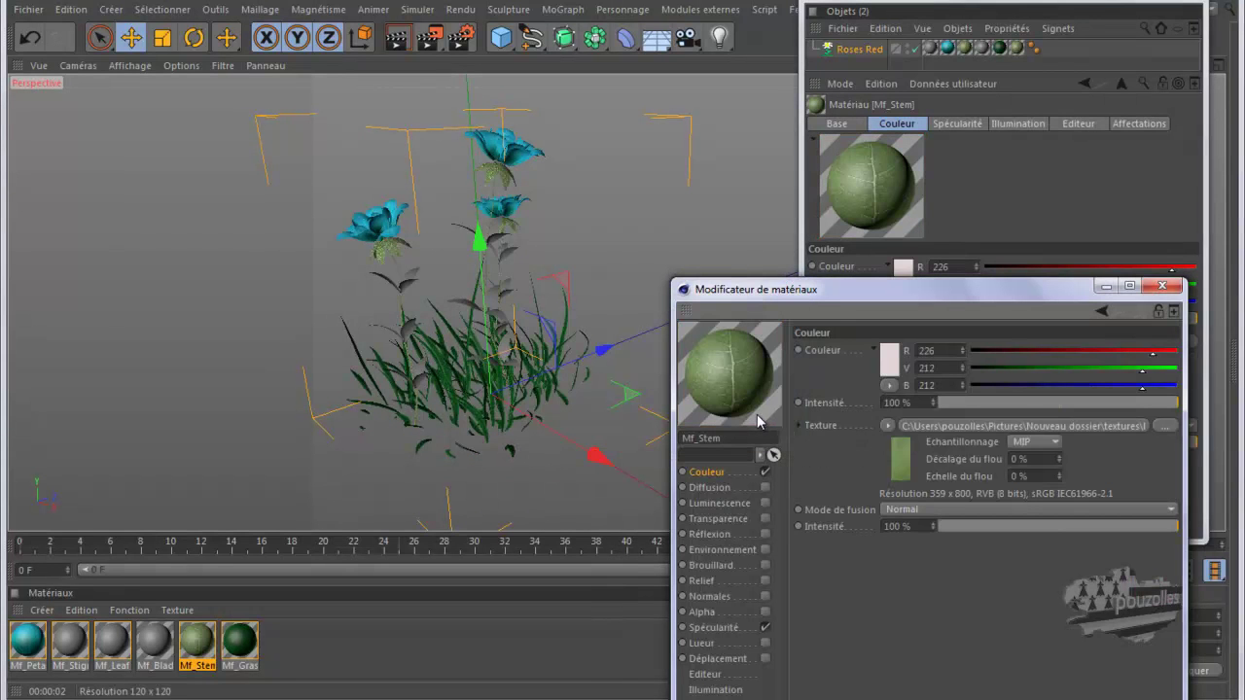
click(397, 39)
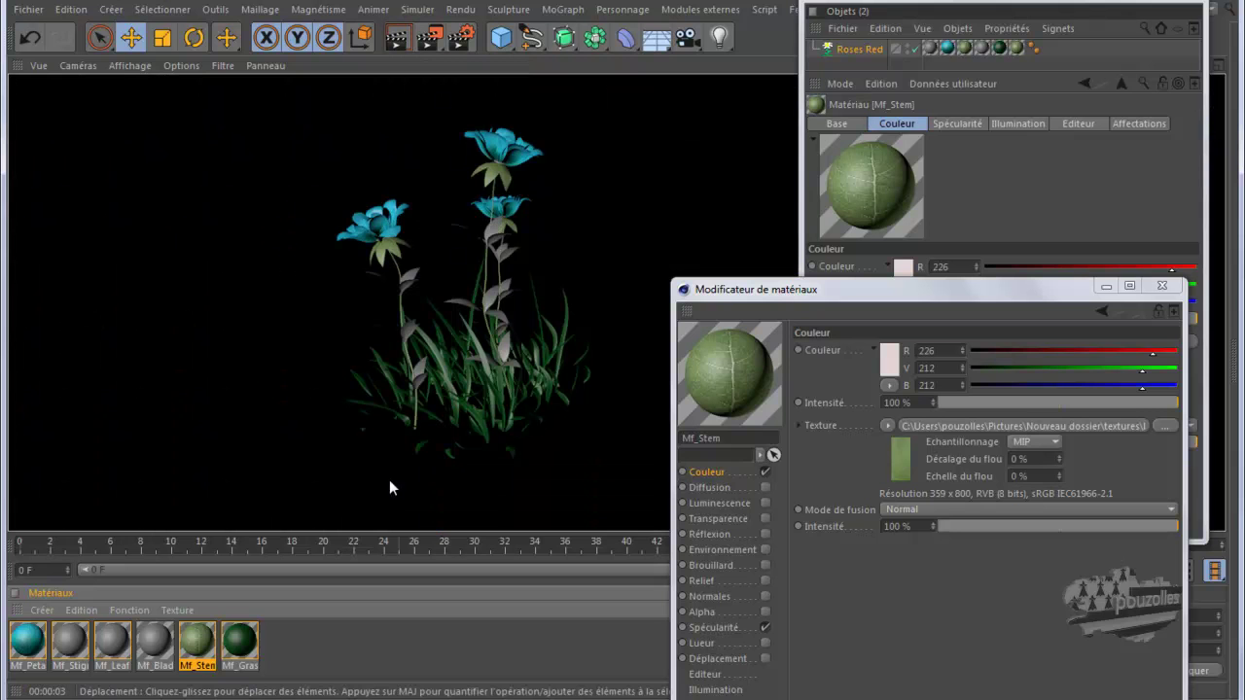
Set the colour of the Mf_Blade material to a pale pink of R 223, V 201, B 201.
click(148, 650)
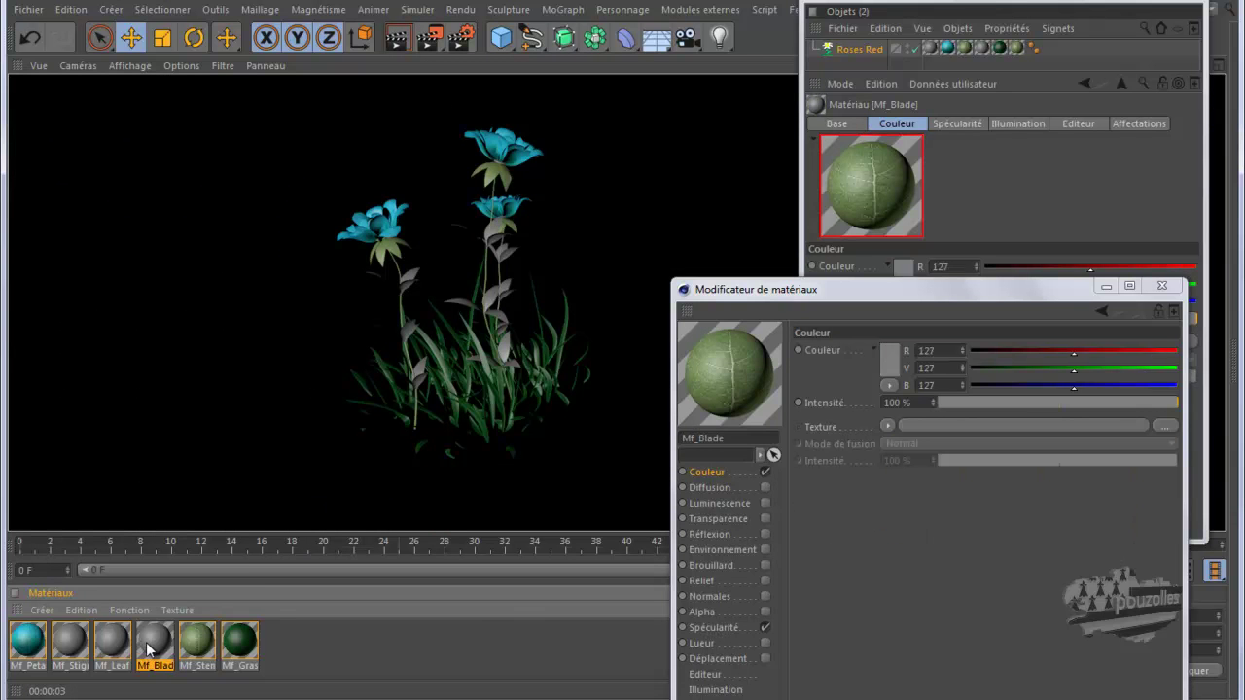
click(889, 360)
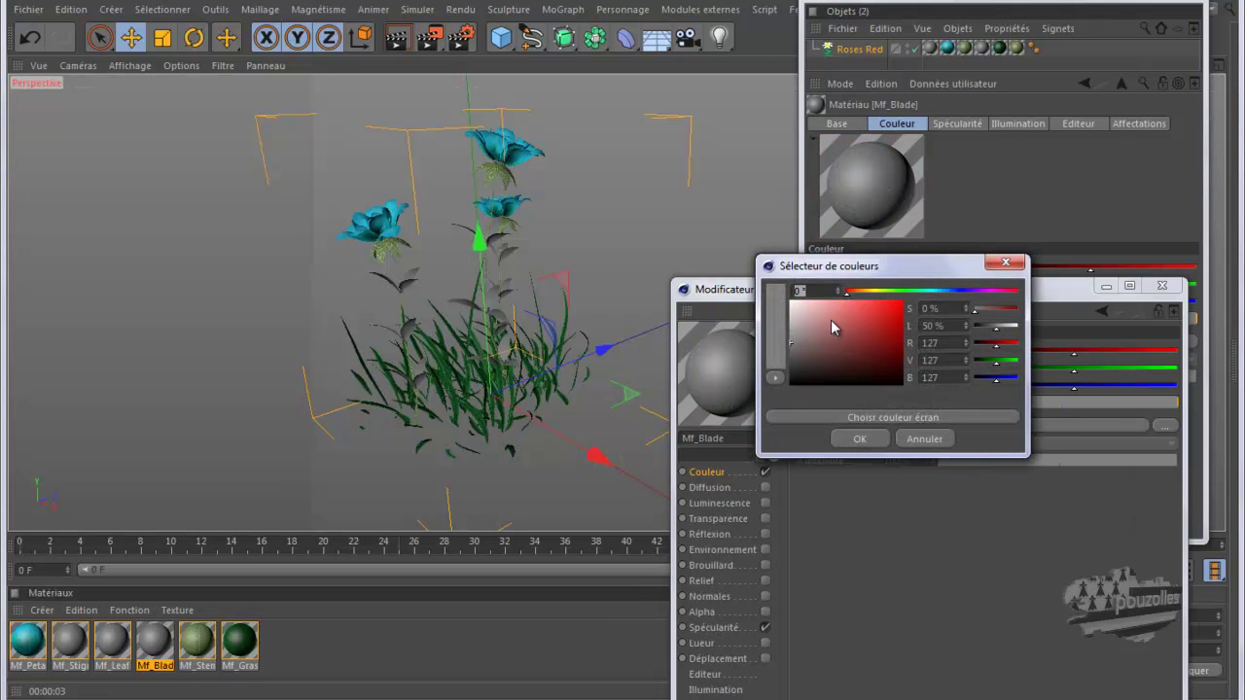
click(802, 311)
click(879, 442)
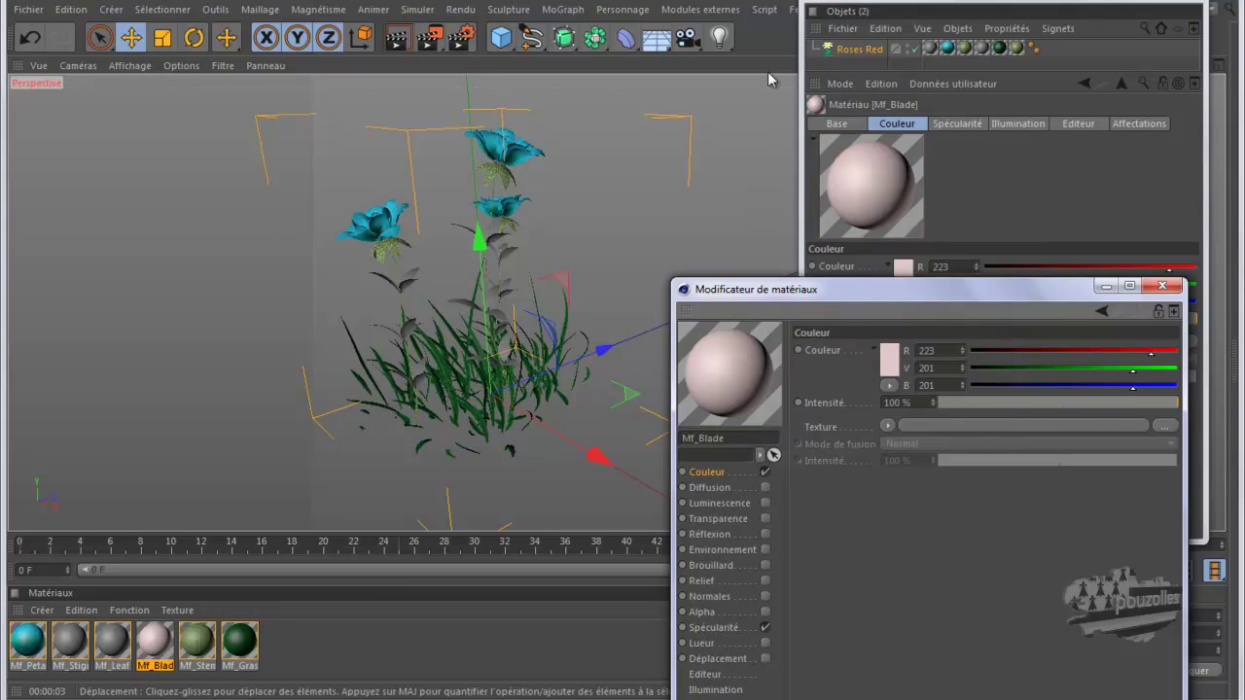
Orbit around the plant and change the Mf_Blade colour to an olive yellow of R 182, V 178, B 62.
drag(931, 2, 964, 116)
drag(1204, 65, 623, 356)
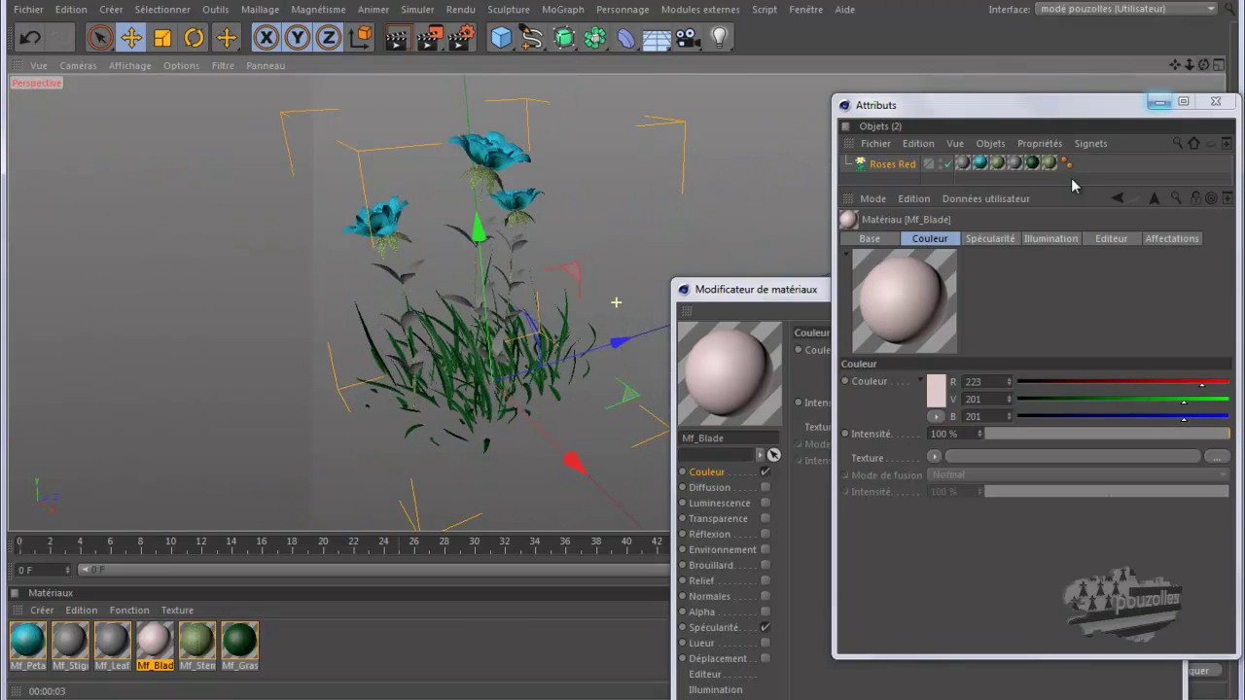
click(941, 394)
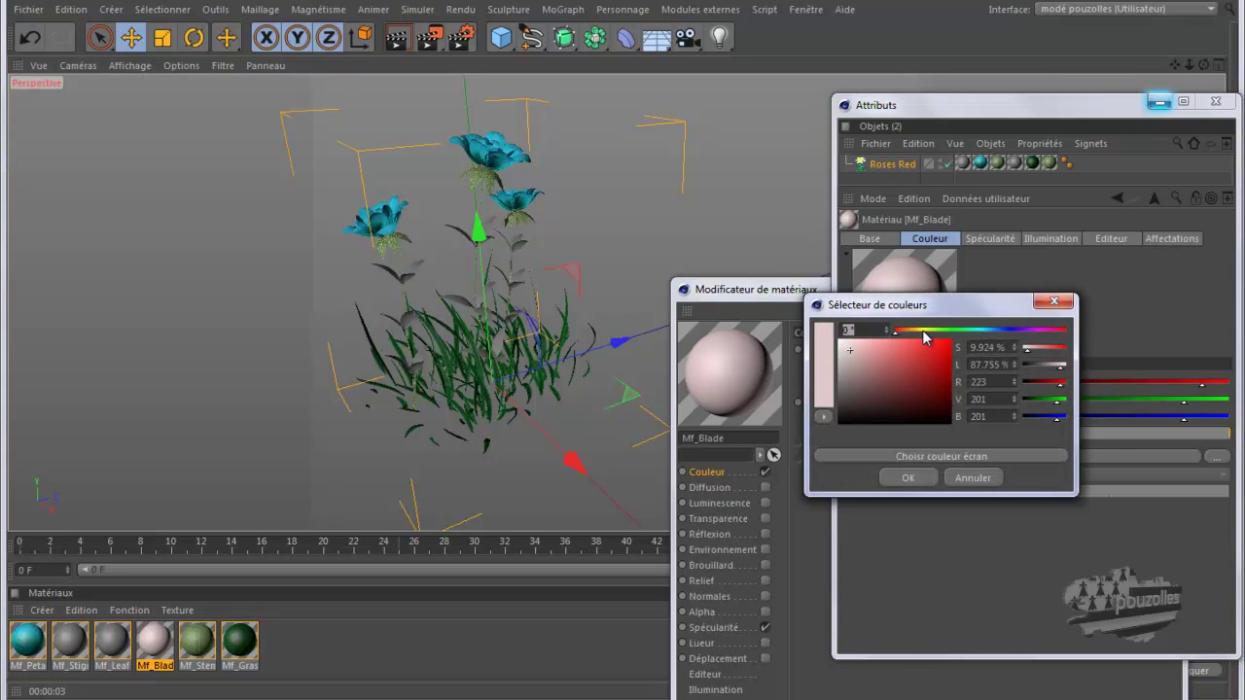
click(924, 334)
mouse_move(924, 348)
mouse_down()
mouse_move(902, 380)
mouse_move(913, 367)
mouse_up()
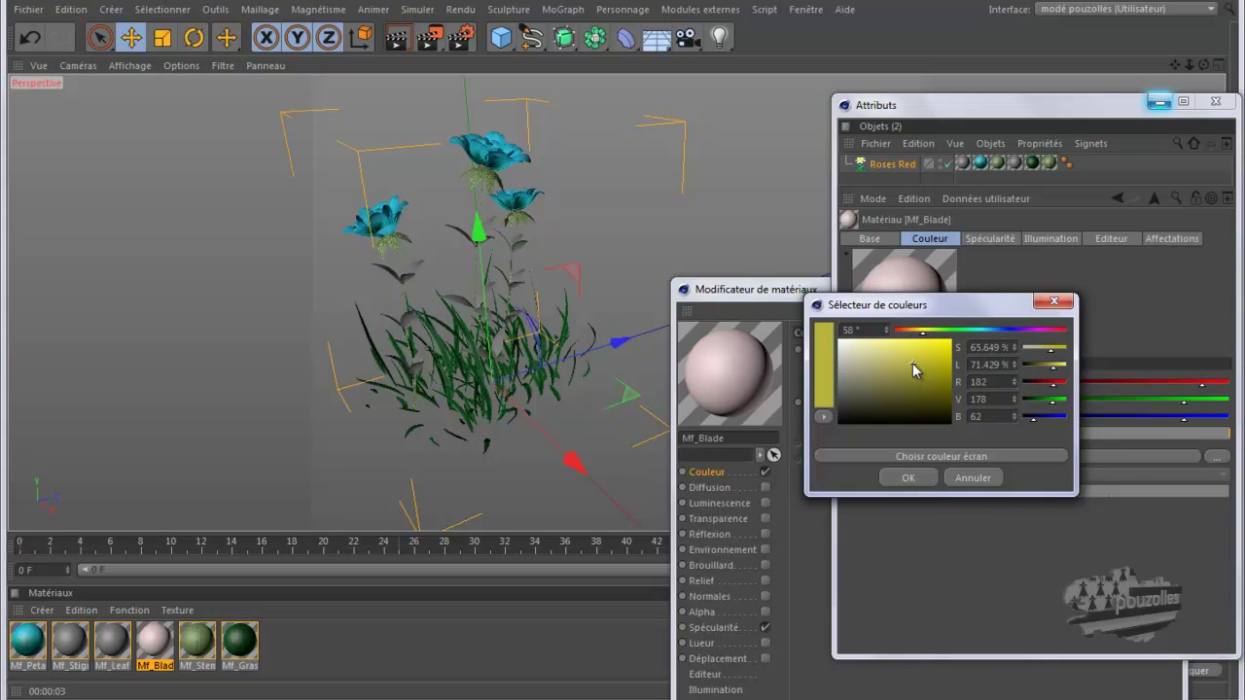
click(907, 477)
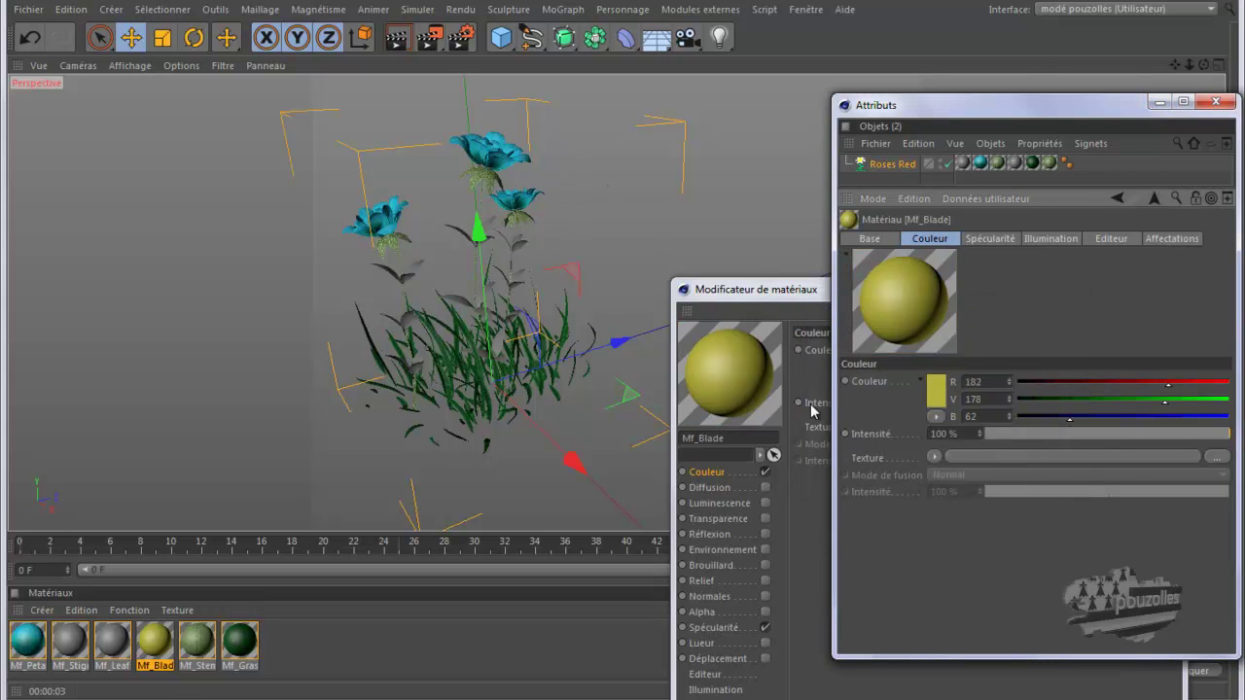
Turn off the Mf_Blade specular channel and set the Mf_Leaf colour to a near-white of R 231, V 224, B 224.
click(766, 627)
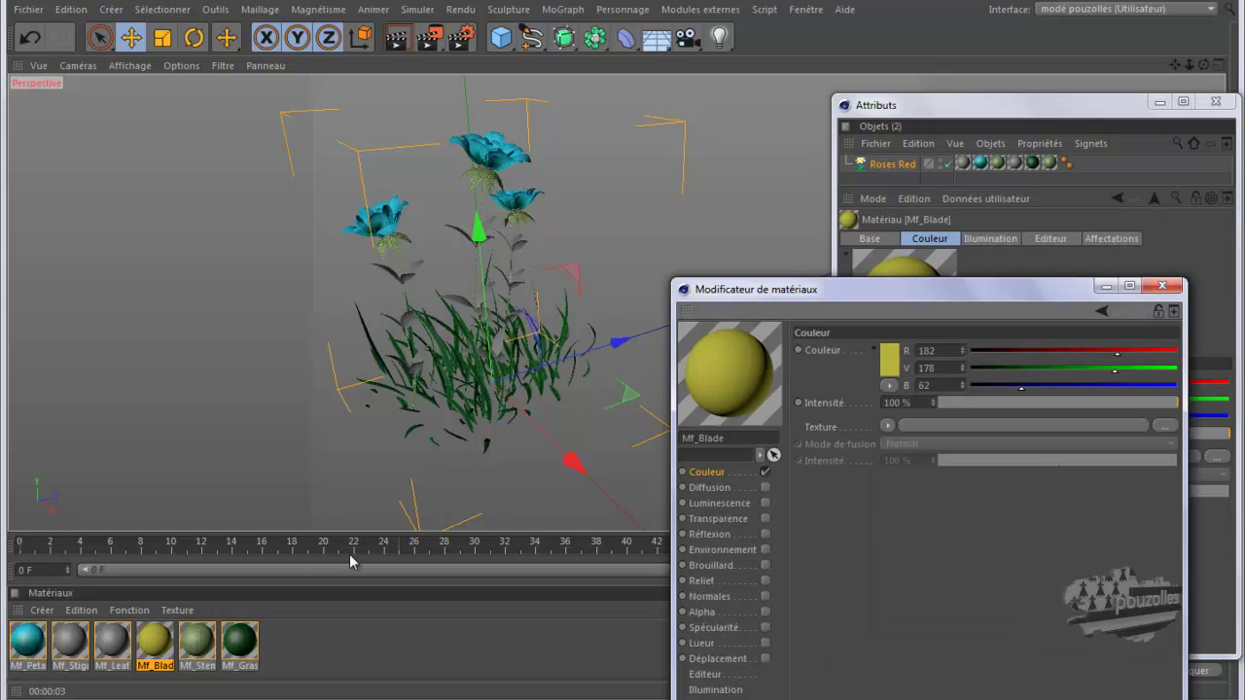
click(113, 644)
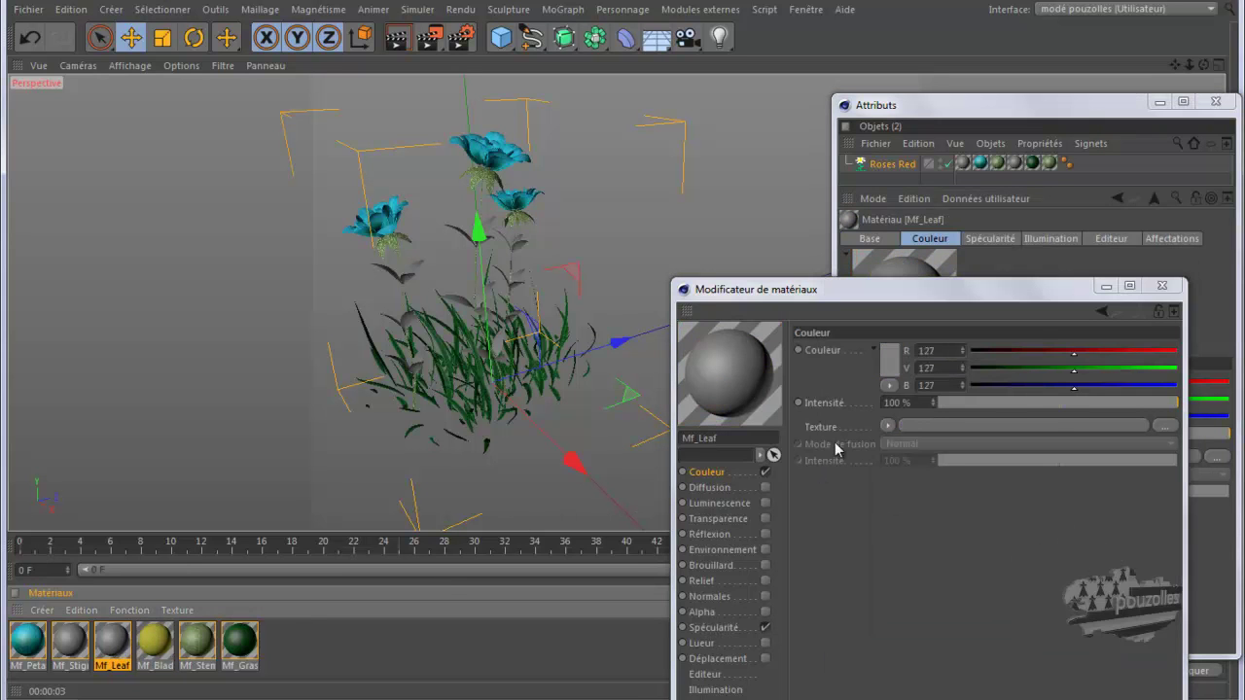
click(887, 356)
drag(820, 313, 798, 298)
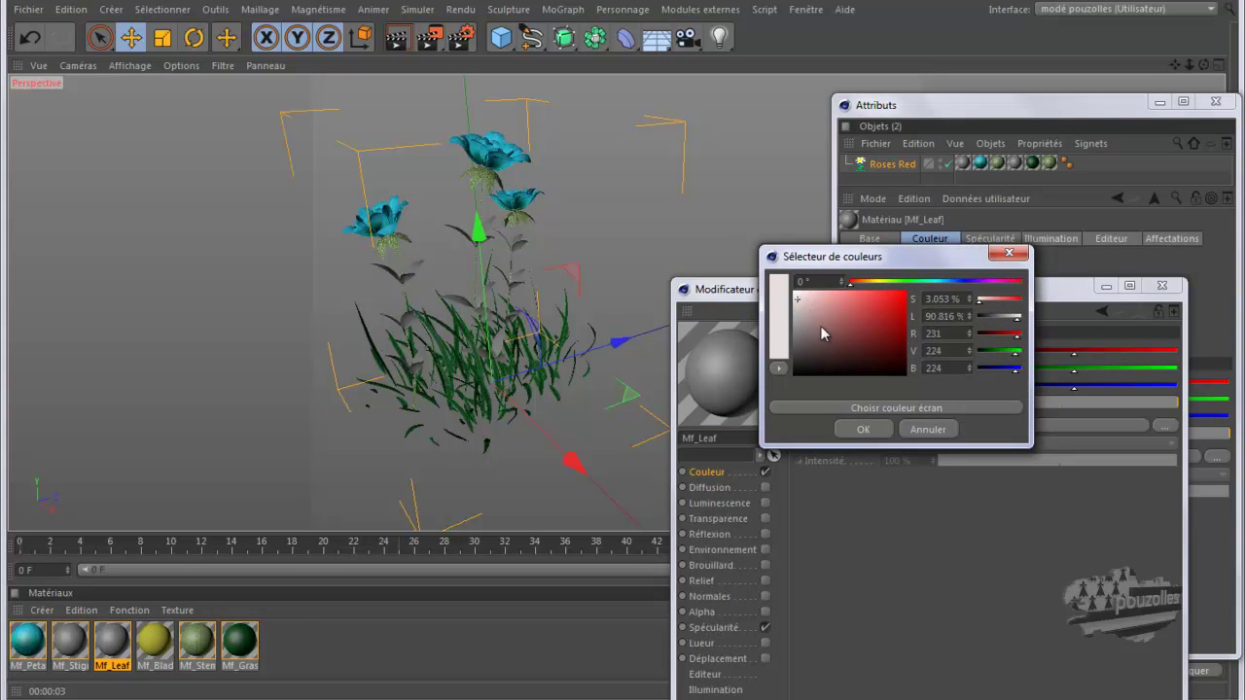
click(853, 430)
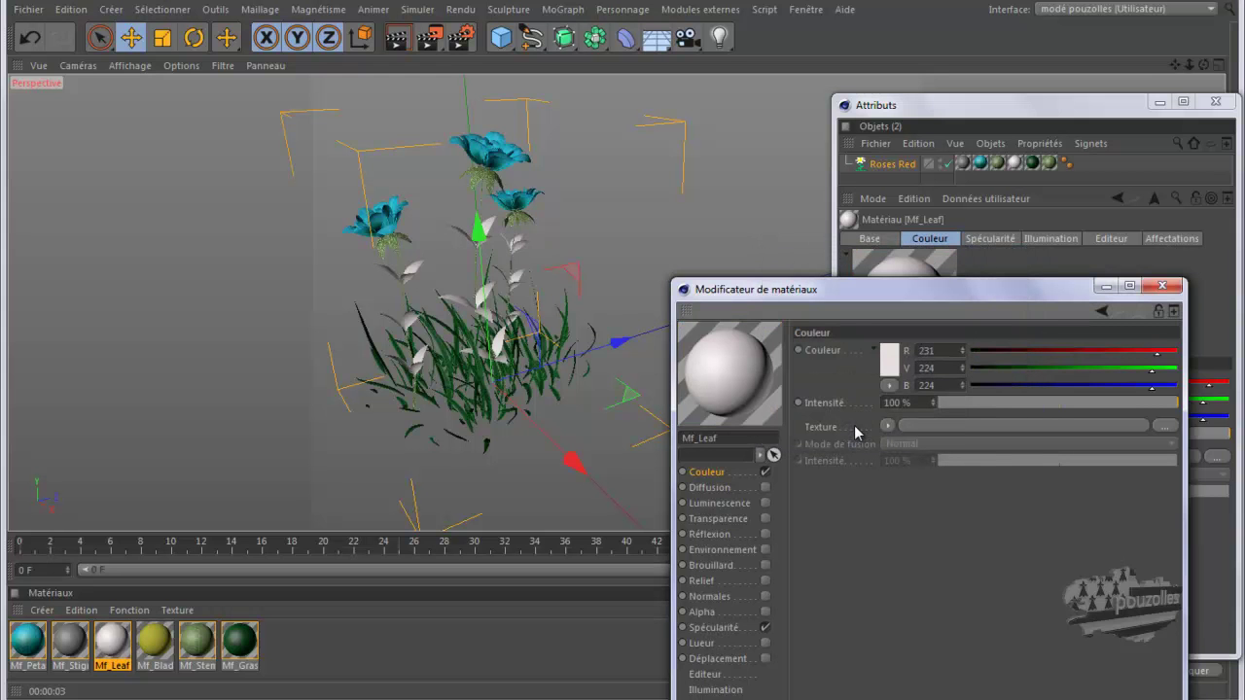
Load the leaf-23 image as the Mf_Leaf colour texture without copying it into the project.
click(1164, 427)
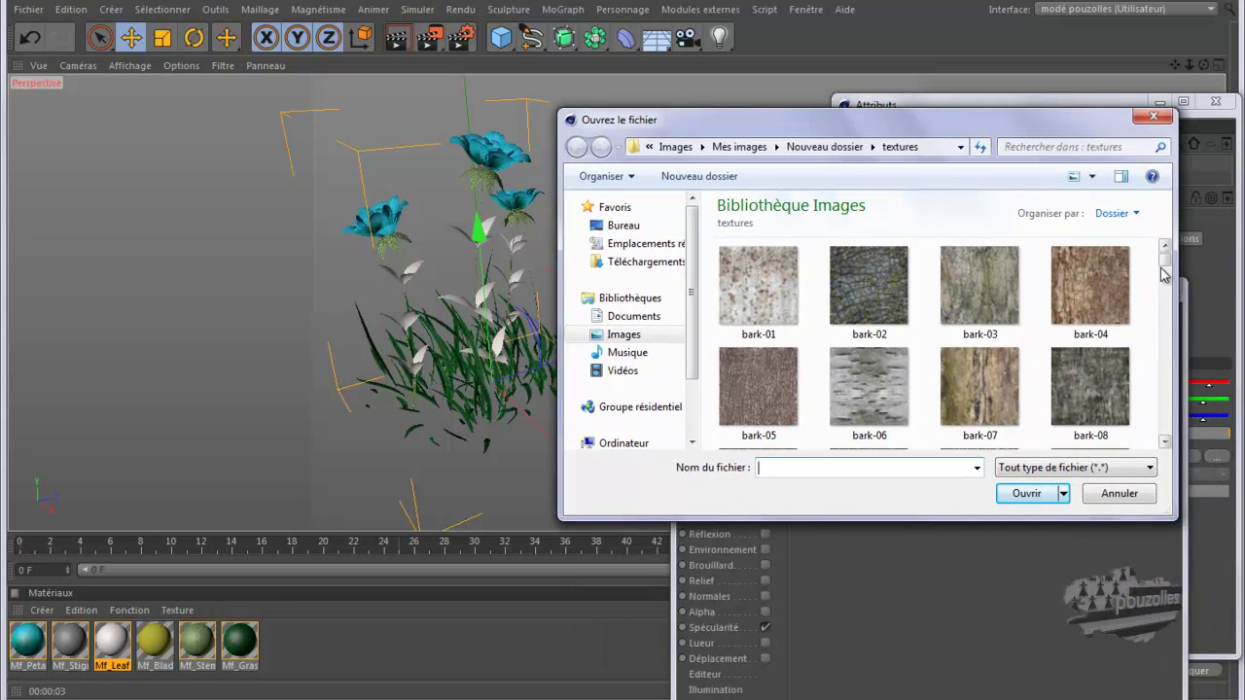
drag(1164, 274, 1170, 382)
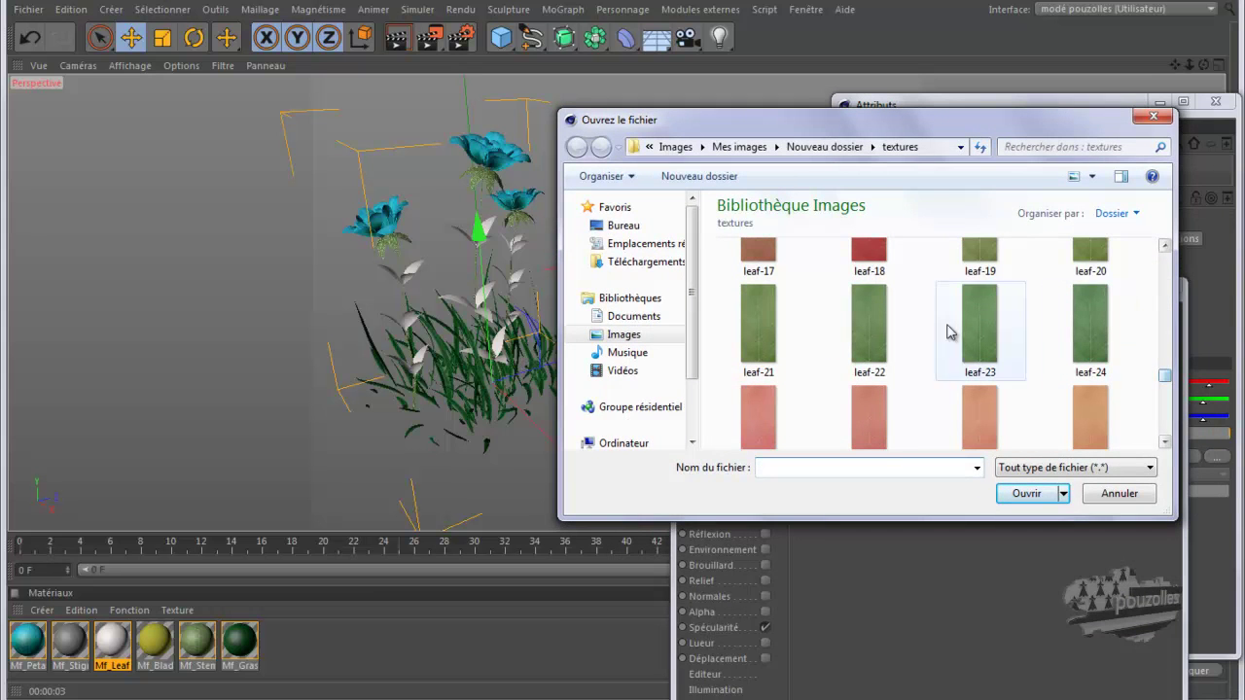
double_click(997, 330)
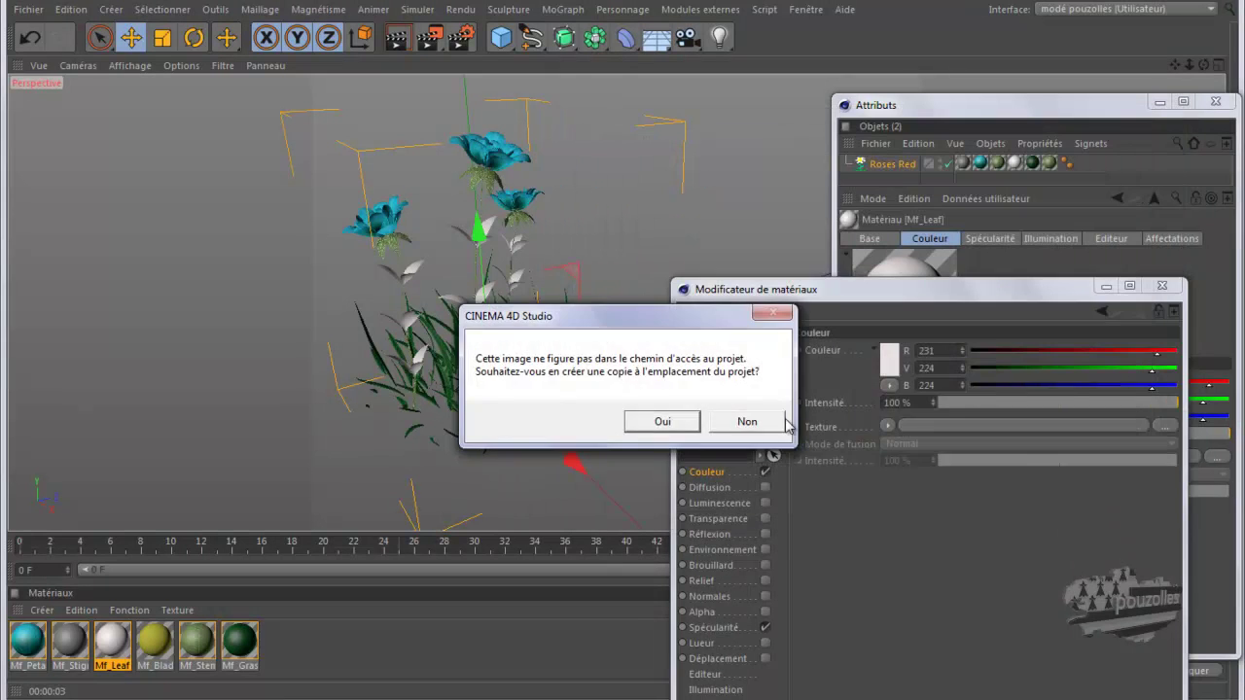
click(751, 425)
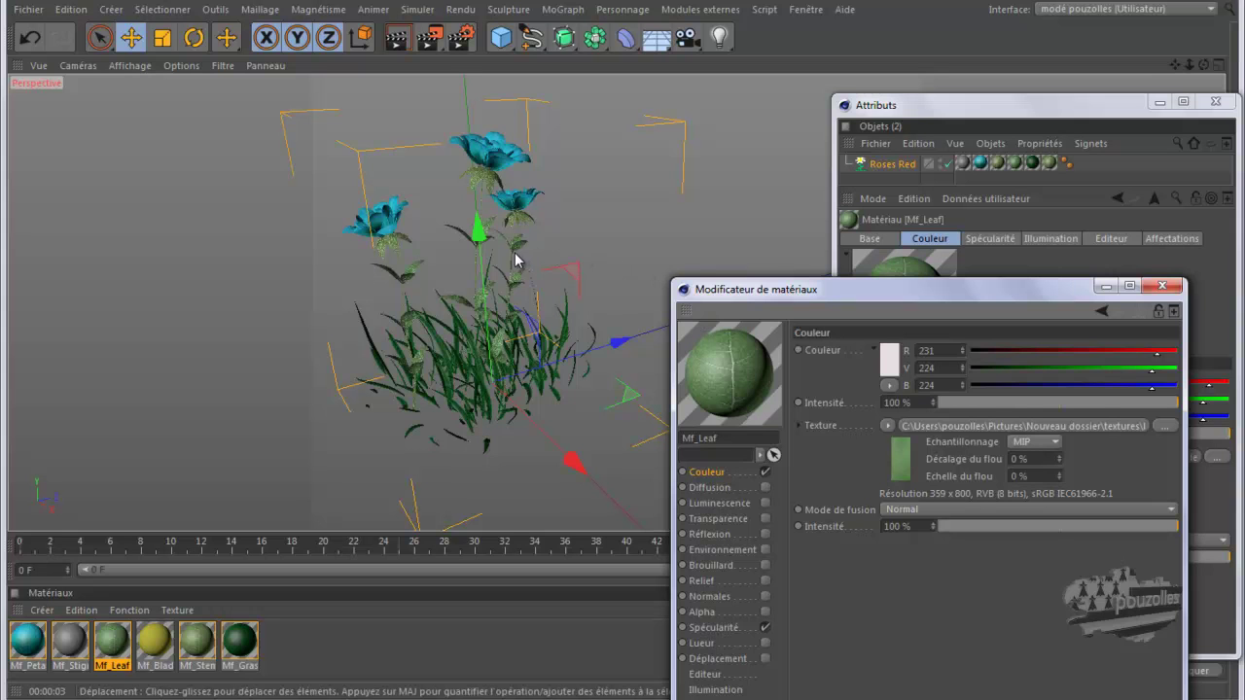
Try the petal13 image as the Mf_Stem colour texture without copying it into the project.
click(197, 654)
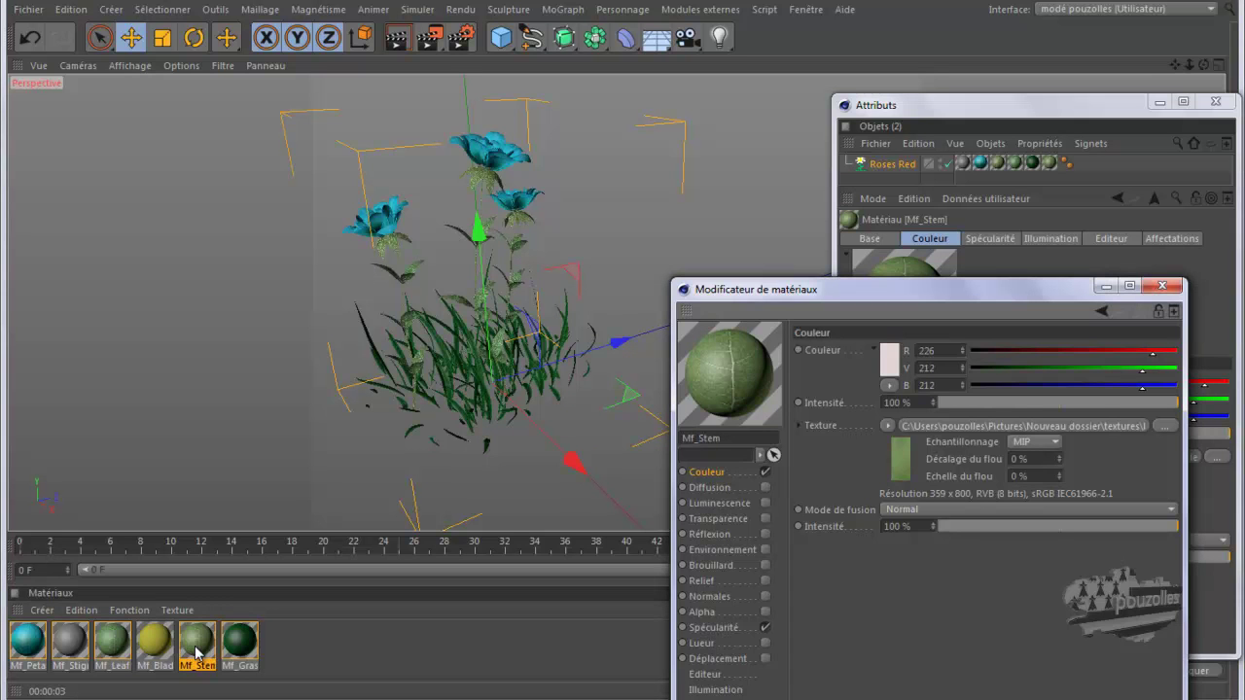
click(899, 463)
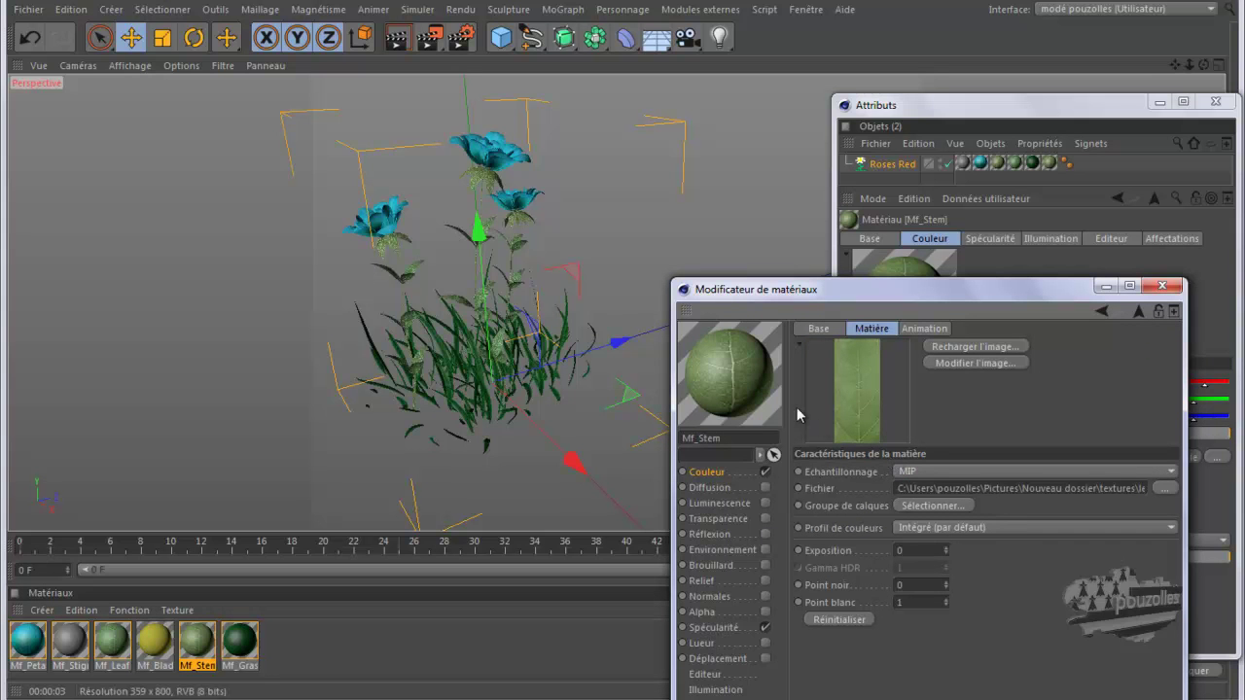
click(1141, 312)
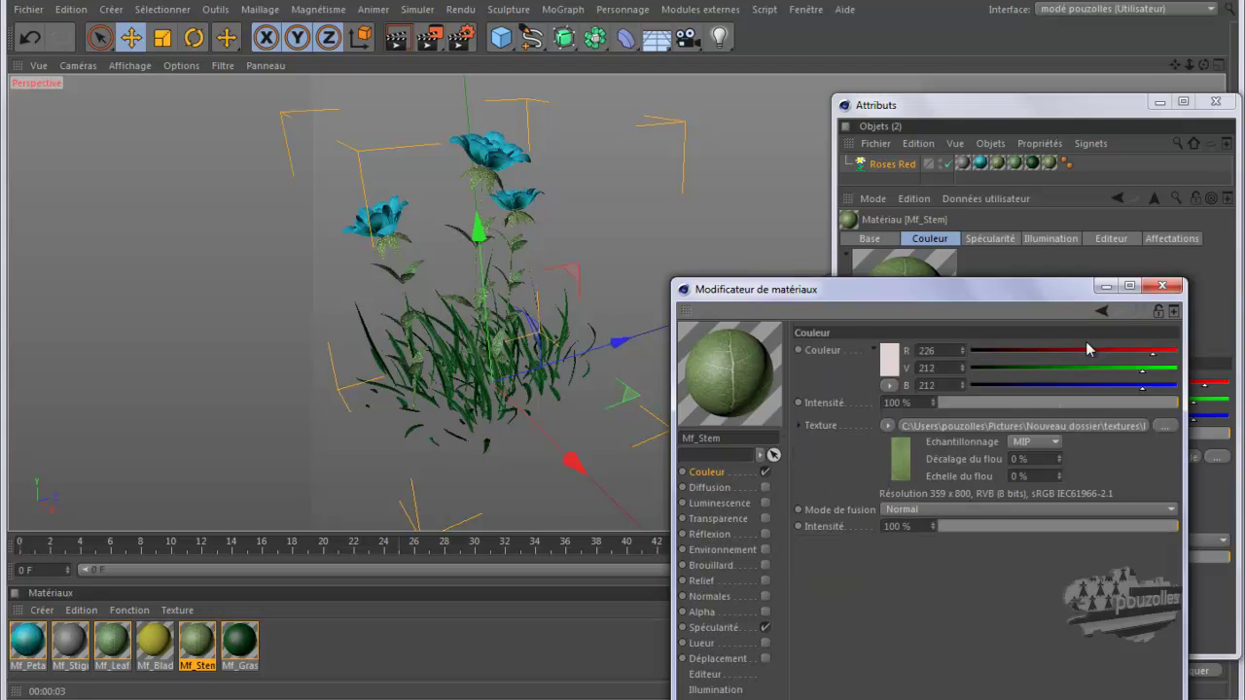
click(1164, 427)
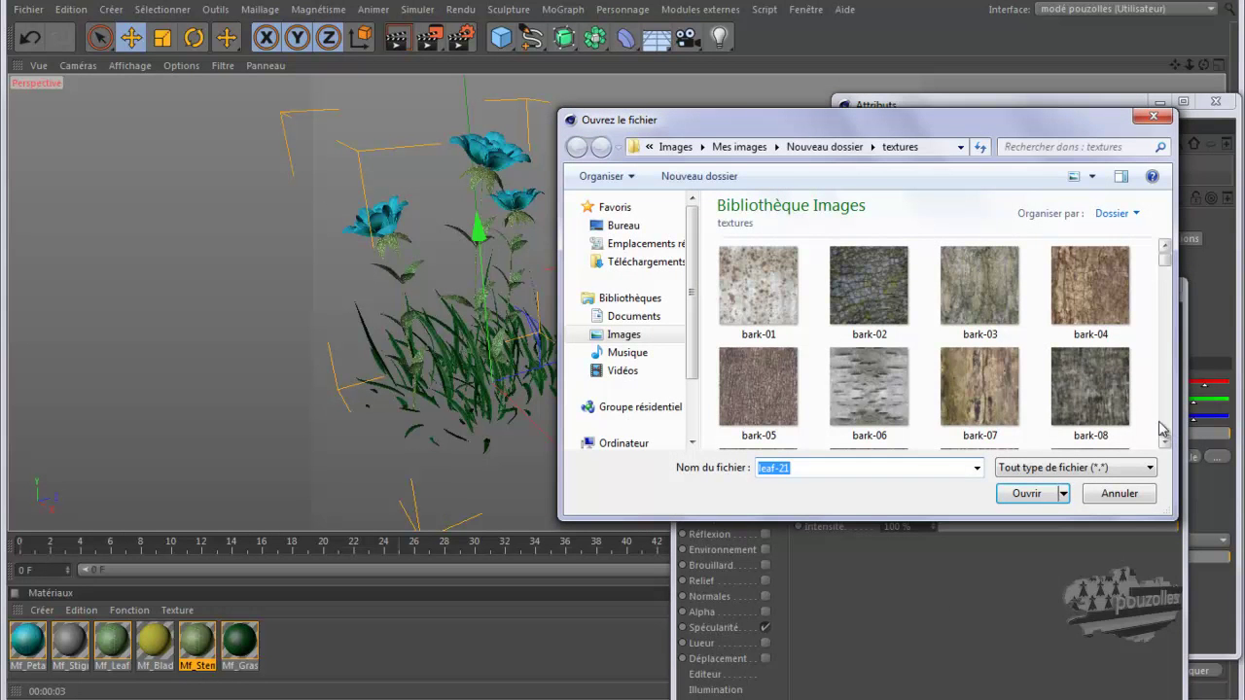
drag(1166, 265, 1160, 404)
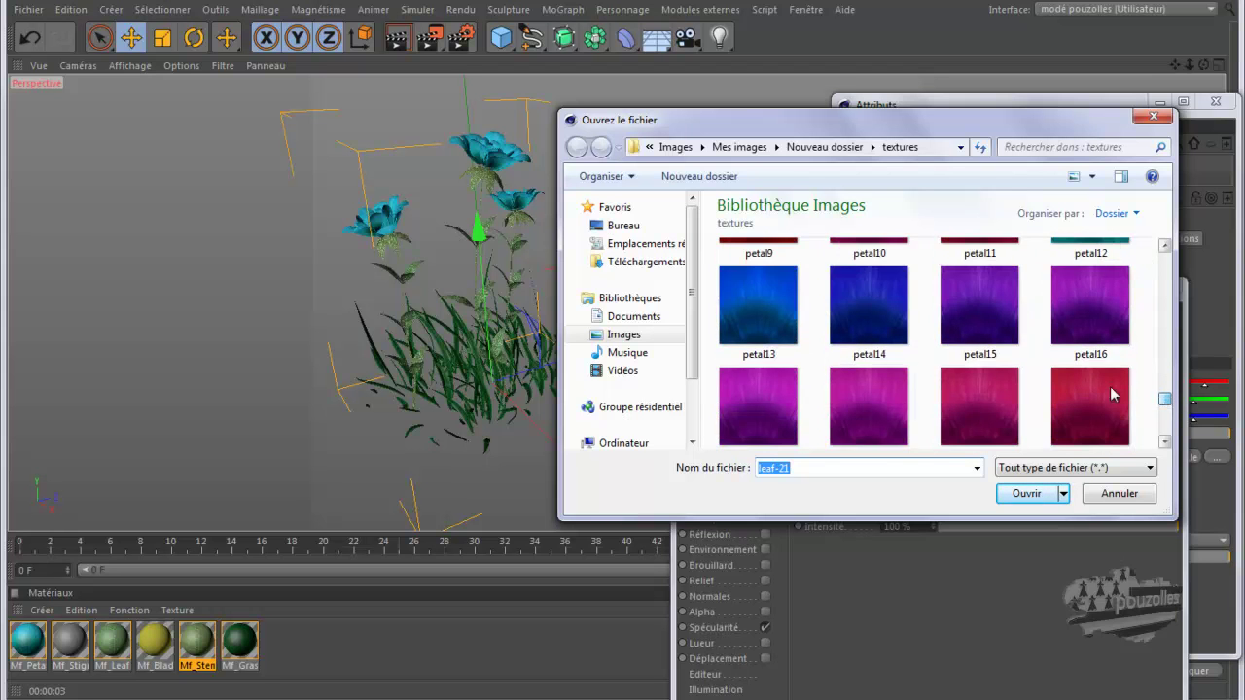
double_click(757, 339)
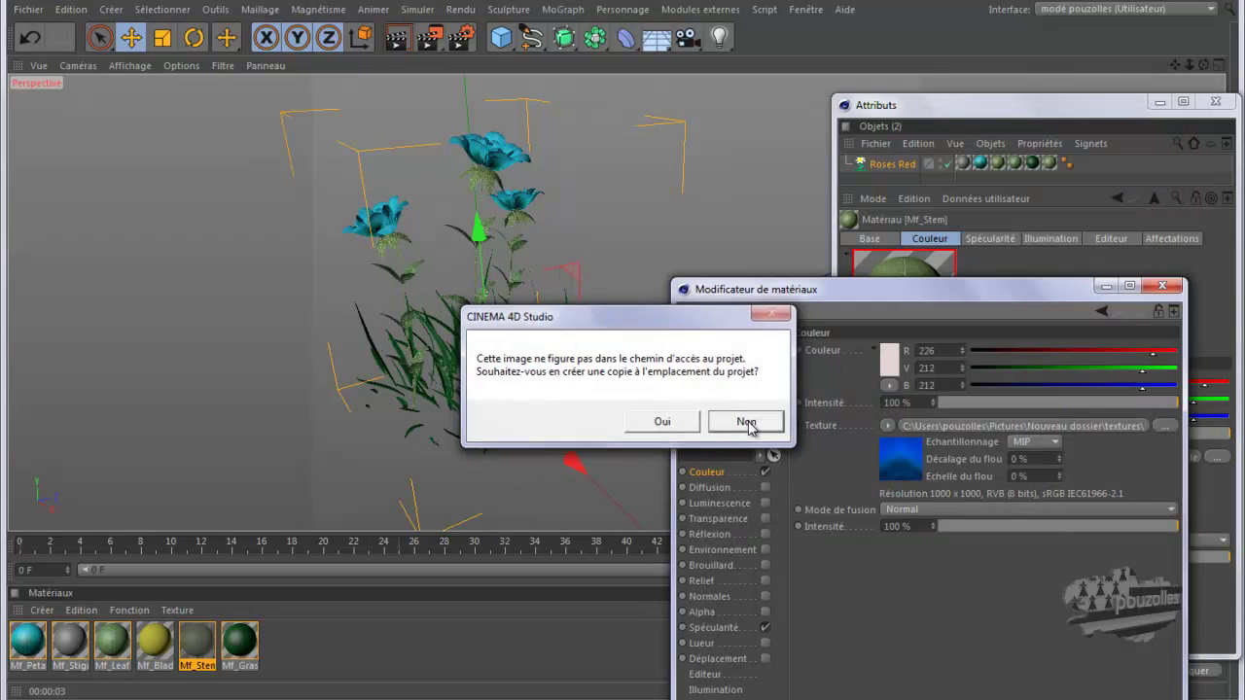
click(748, 421)
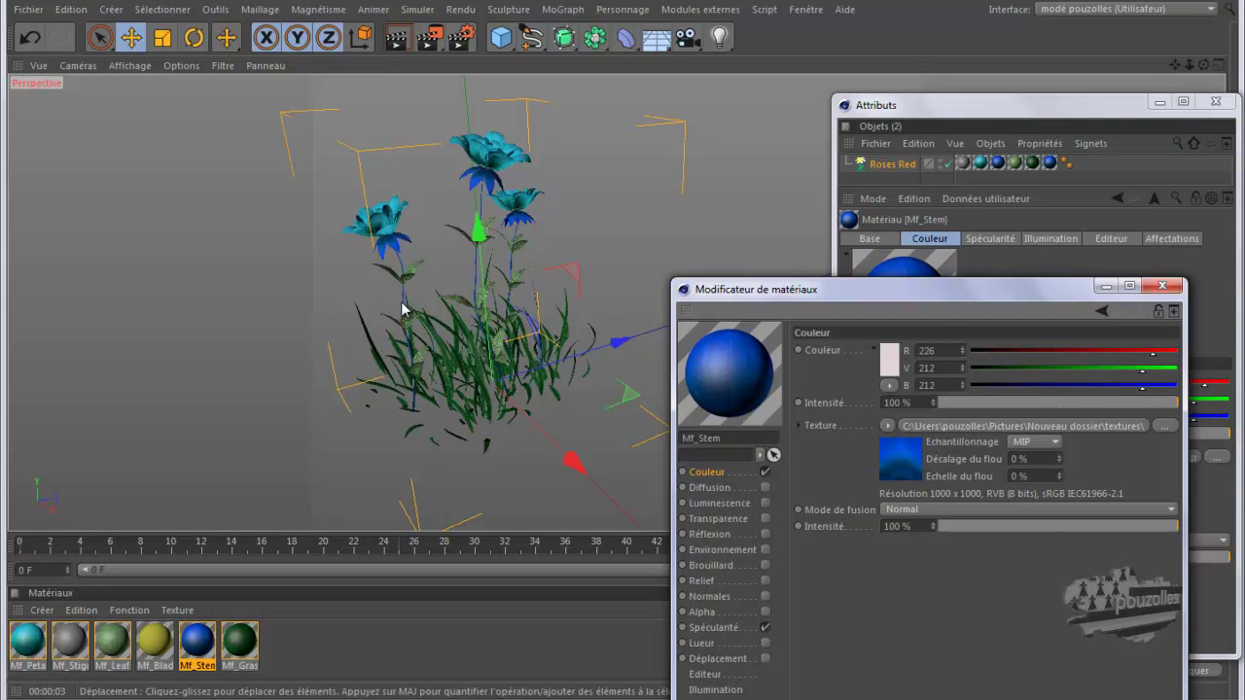
Replace the Mf_Stem colour texture with a light green grass image without copying it into the project.
click(1165, 426)
drag(1164, 257, 1171, 359)
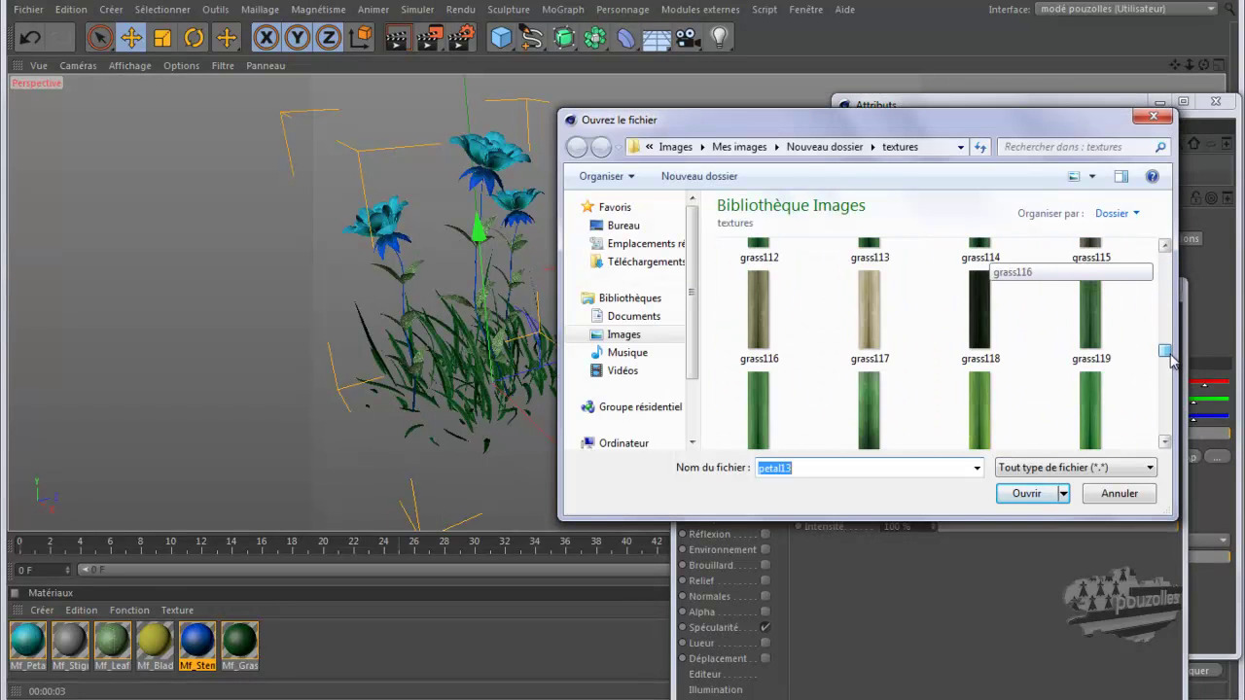
double_click(994, 406)
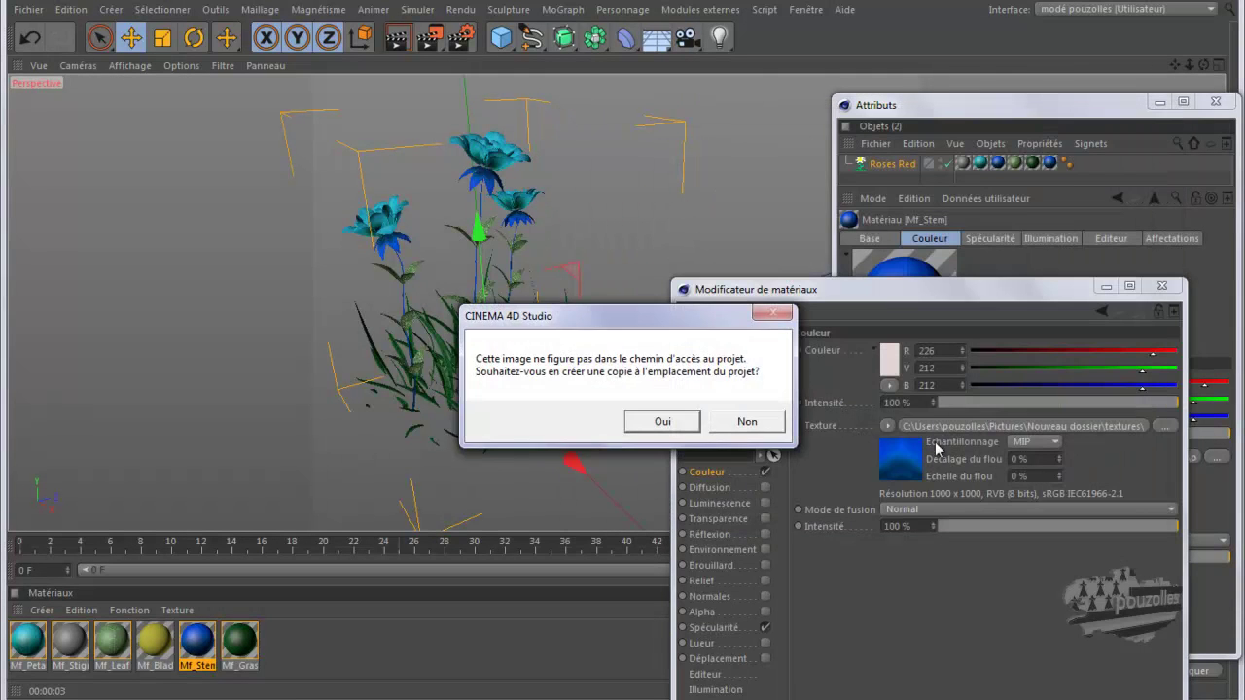
click(746, 422)
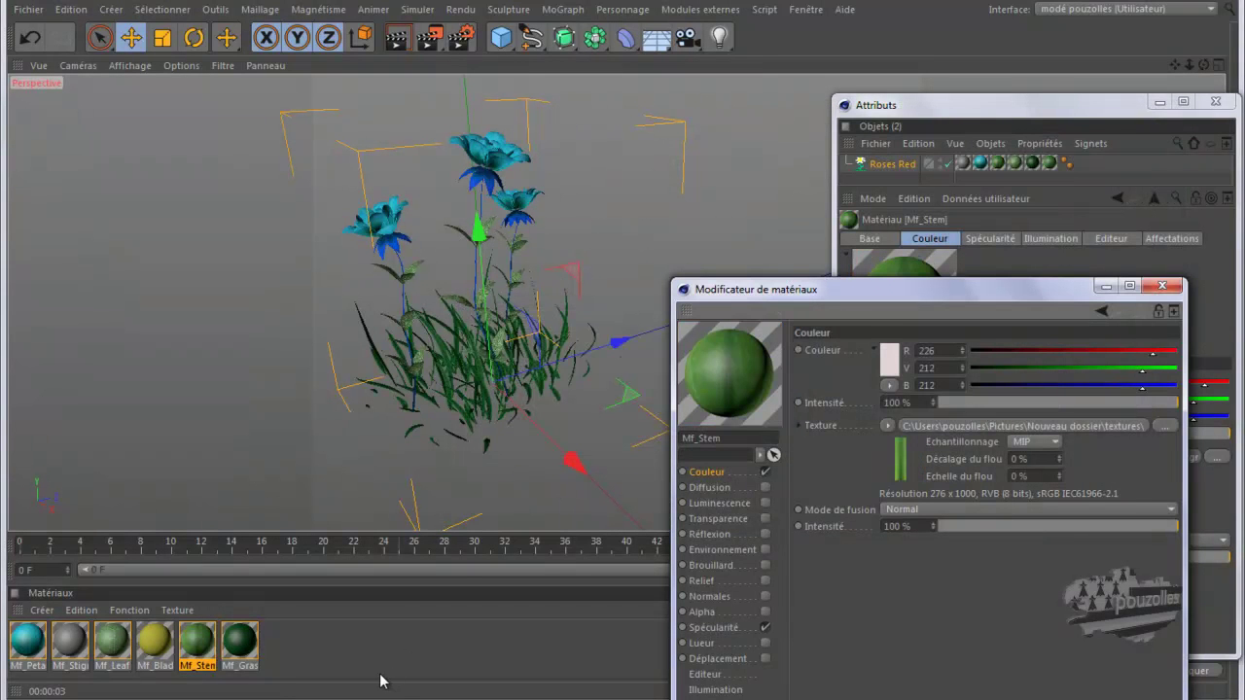
Set the colour of the Mf_Stigma material to a bright red of R 236, V 63, B 63.
click(69, 644)
click(889, 358)
drag(890, 351, 874, 318)
click(859, 443)
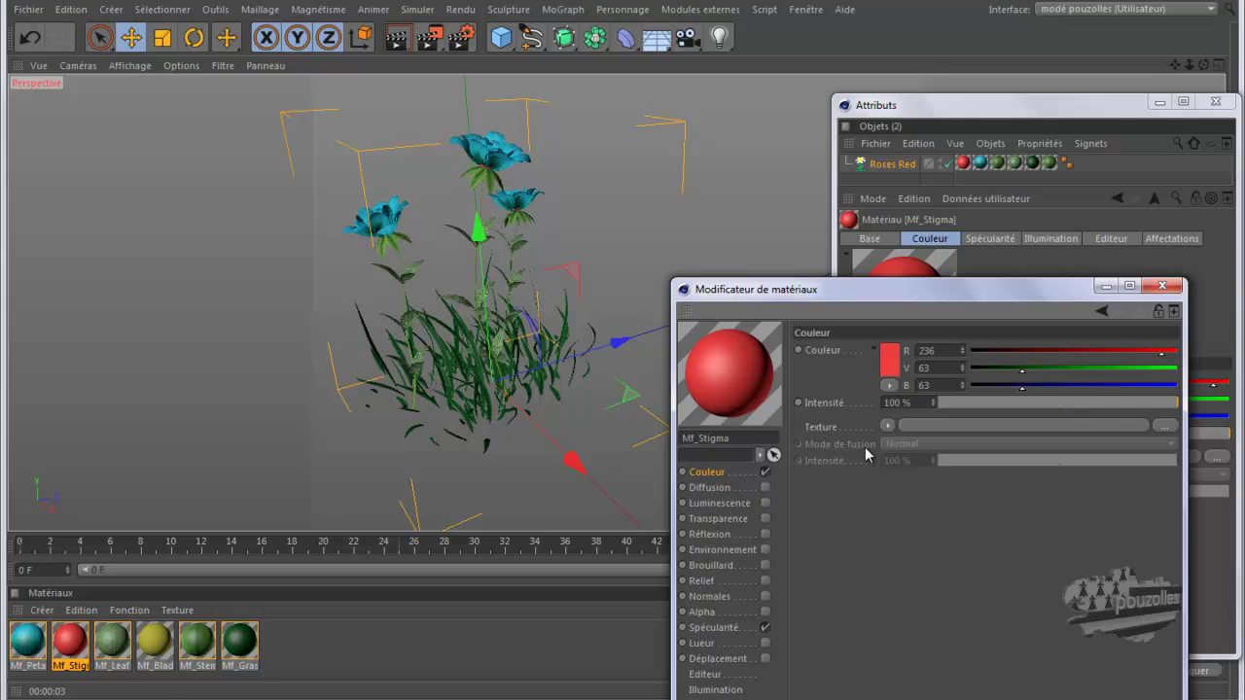
Change the Mf_Stigma colour to an ochre yellow of R 184, V 166, B 49.
scroll(487, 167, up, 2)
scroll(487, 168, up, 8)
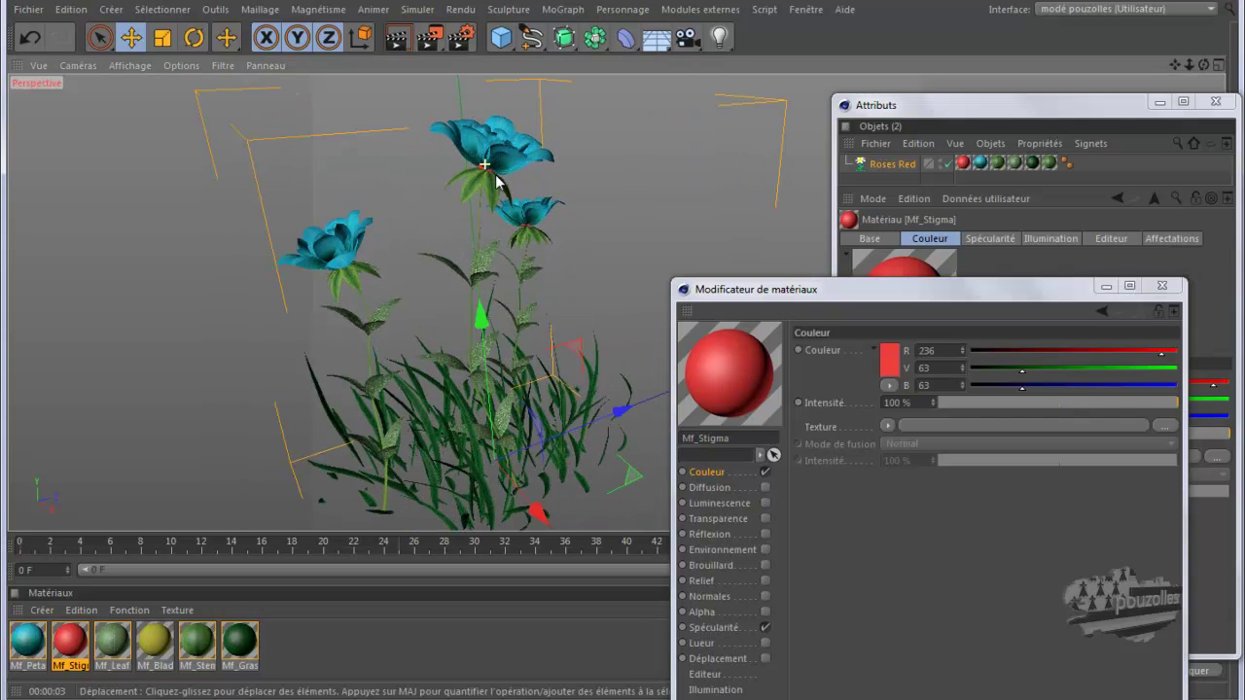
scroll(494, 172, up, 6)
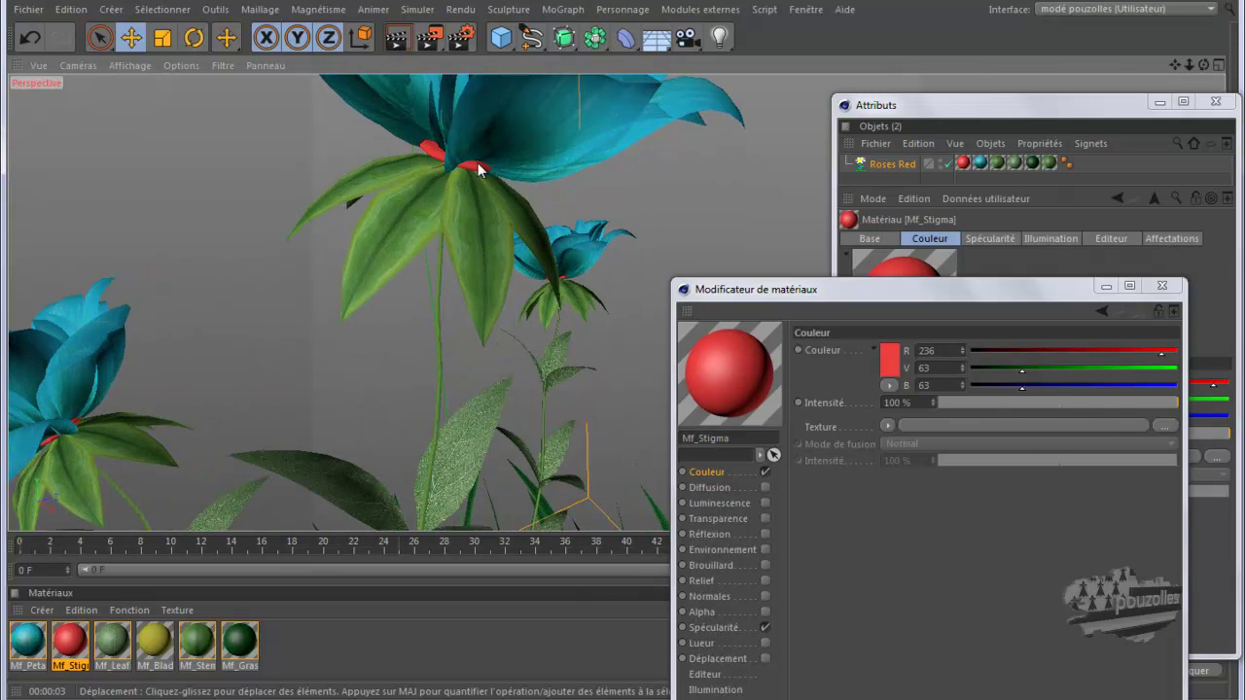
click(890, 359)
click(871, 293)
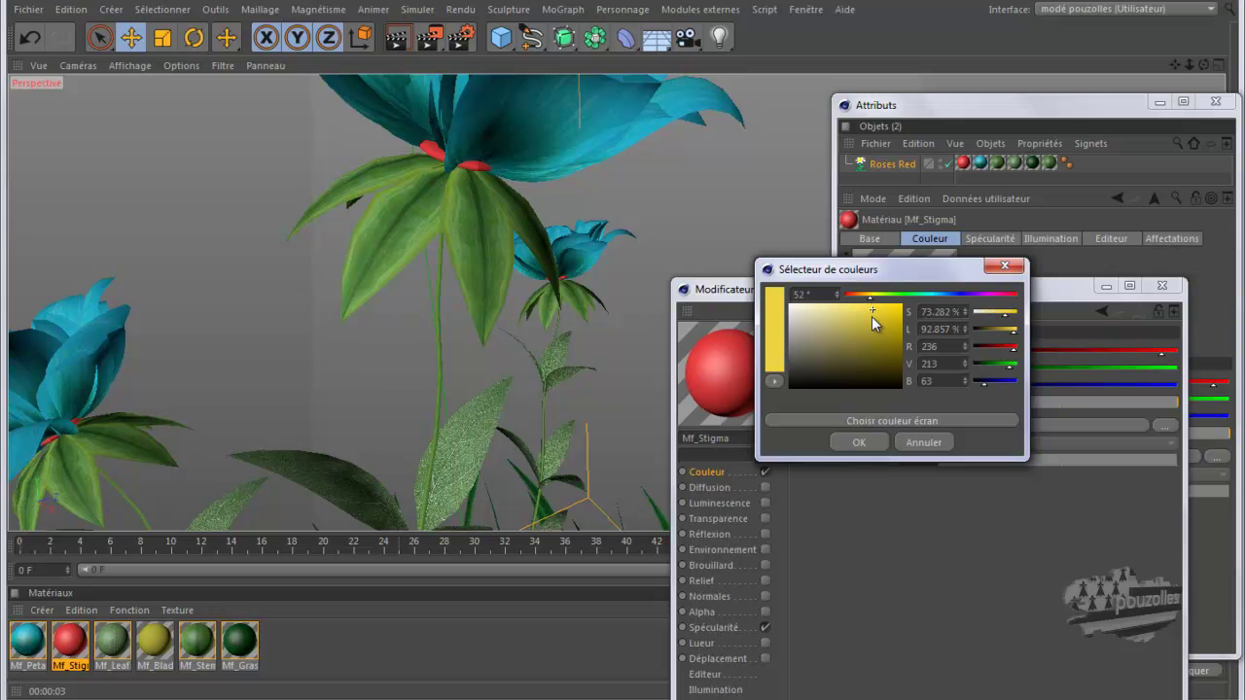
click(872, 325)
click(859, 441)
Close the material editor and the floating attributes window, frame the whole plant and render the view.
click(1161, 285)
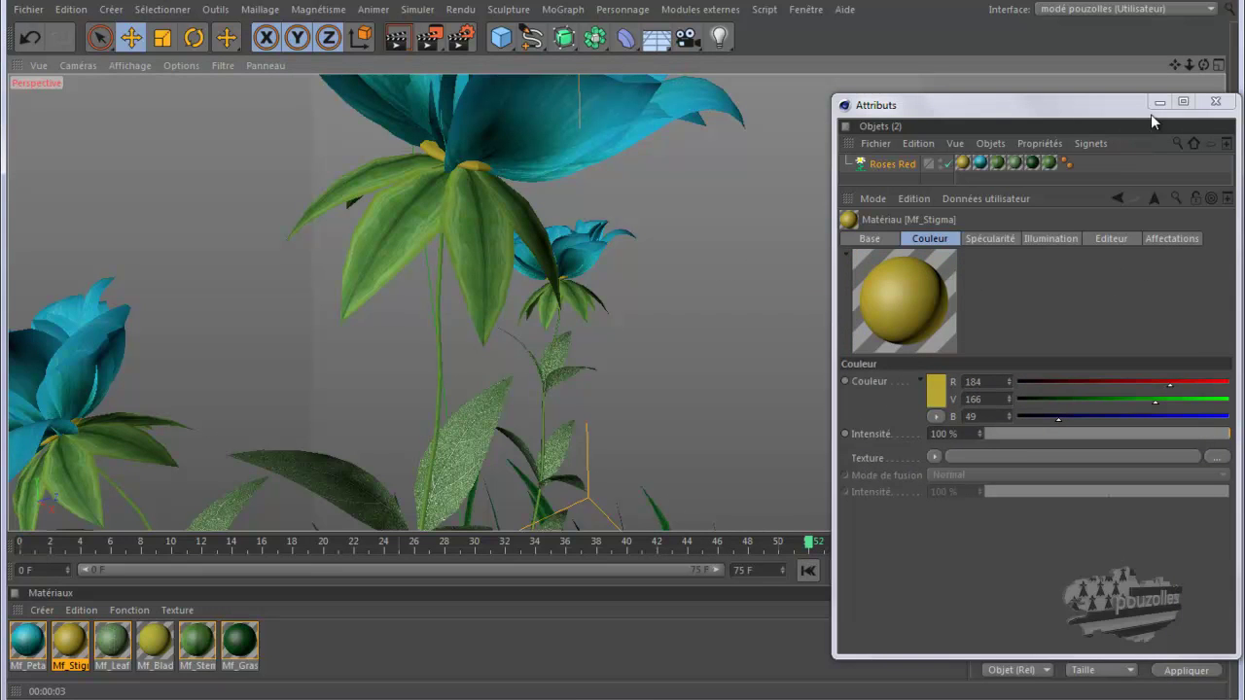
drag(1127, 101, 1050, 140)
click(1133, 141)
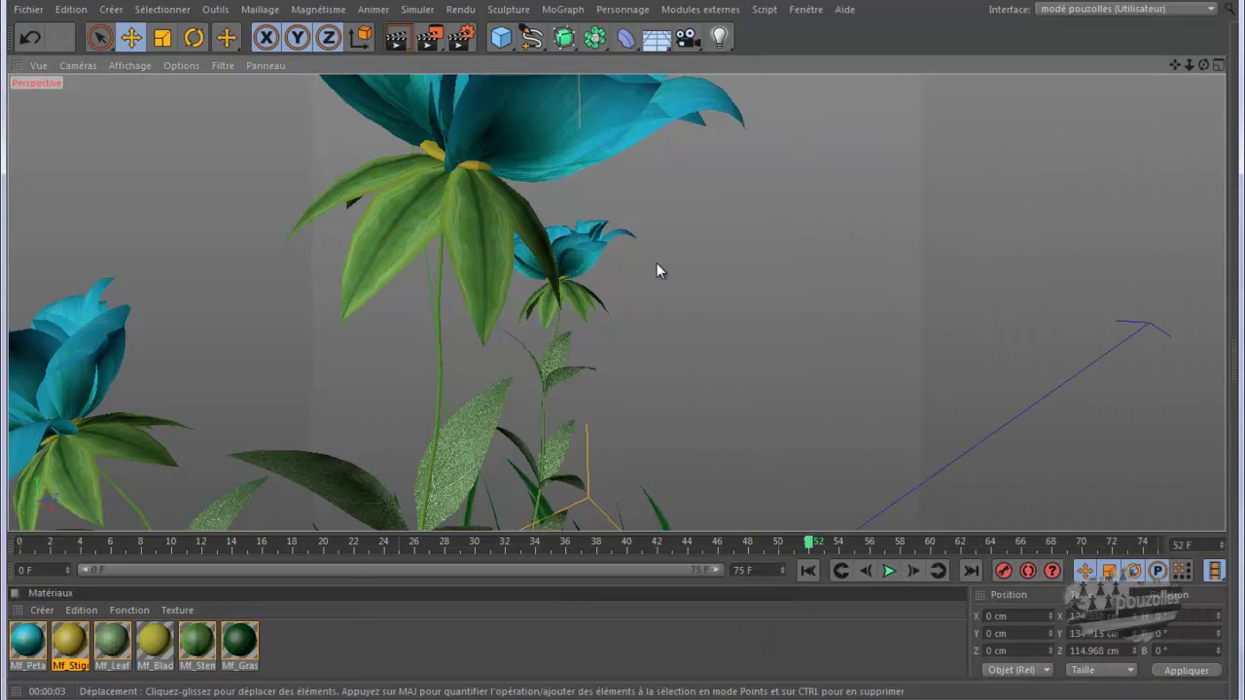
scroll(566, 437, down, 5)
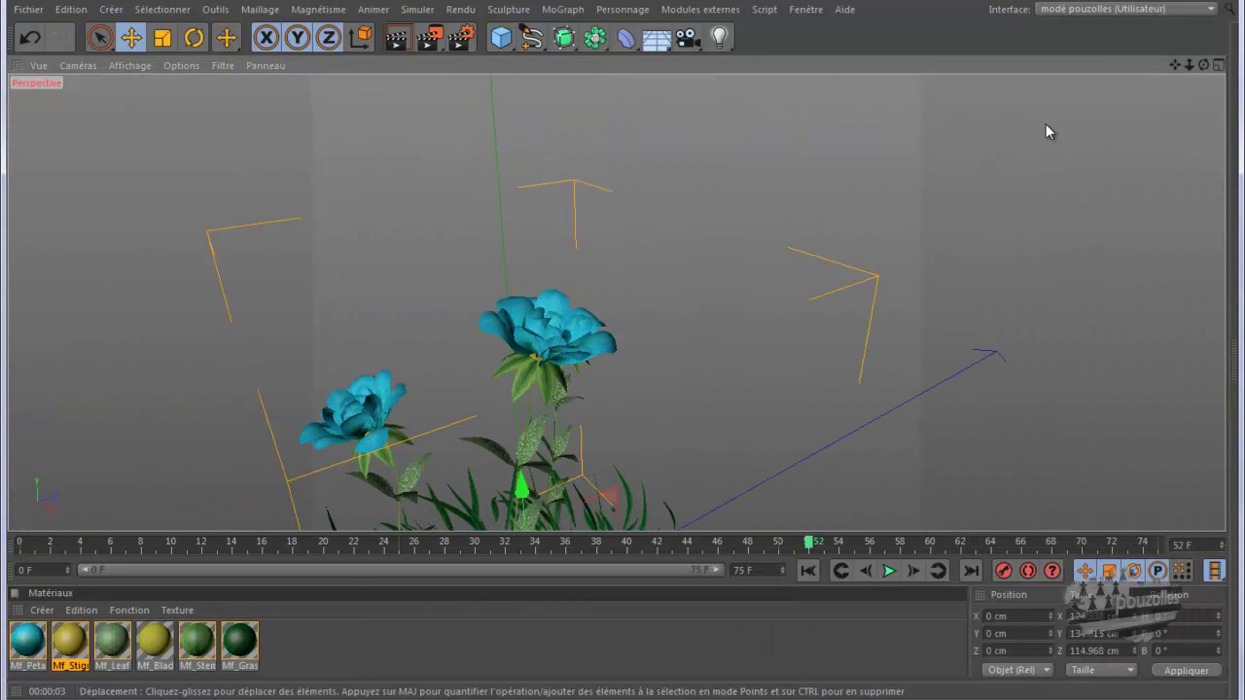
alt+drag(622, 345, 788, 313)
drag(1203, 64, 624, 356)
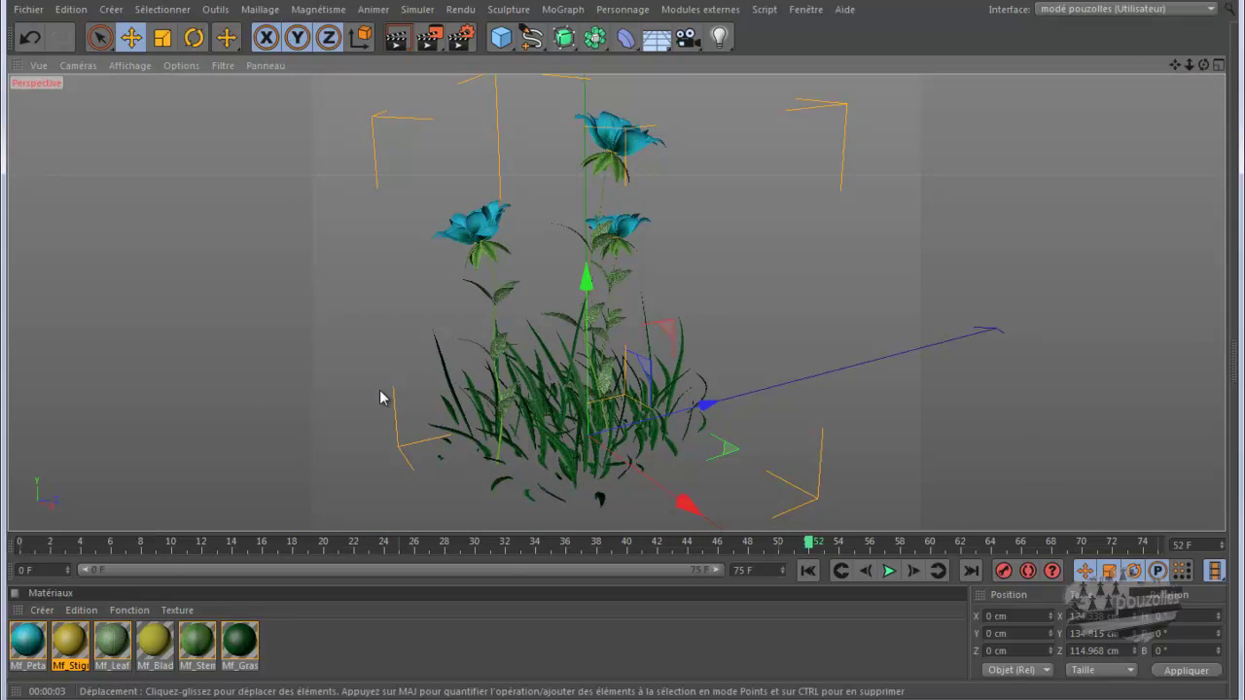
key(ctrl+r)
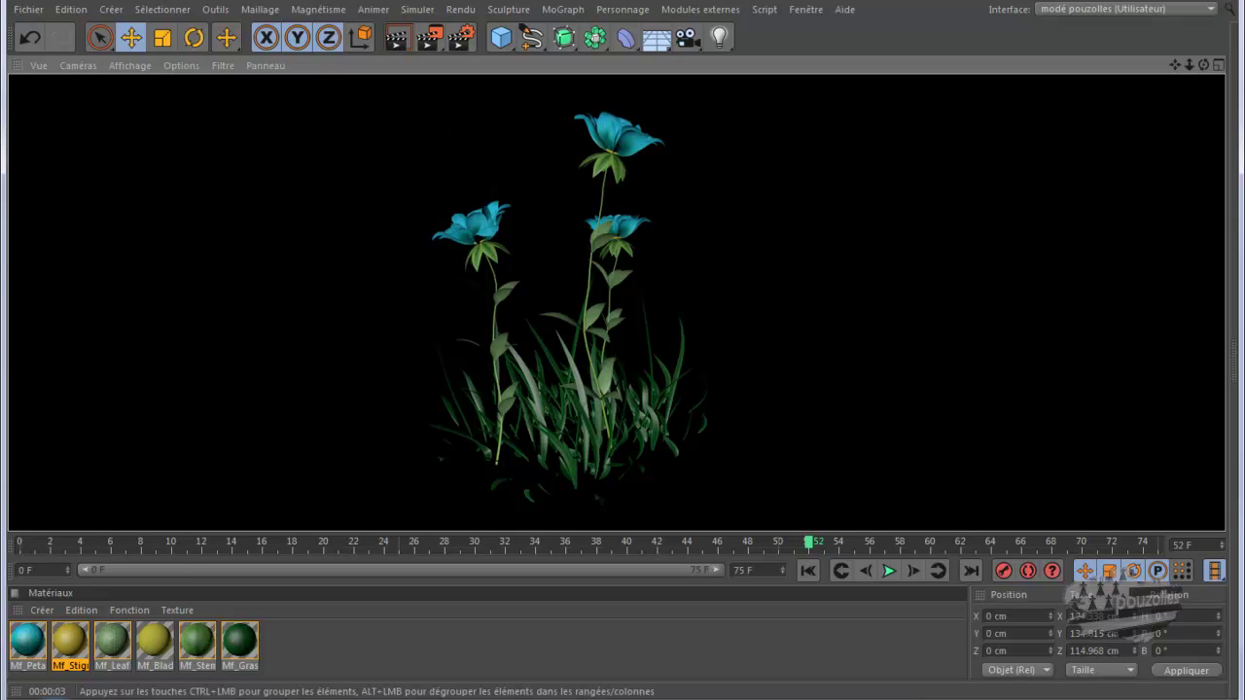
Show the HyperWind settings of the Roses Red object beside the plant and play the animation.
key(shift+F5)
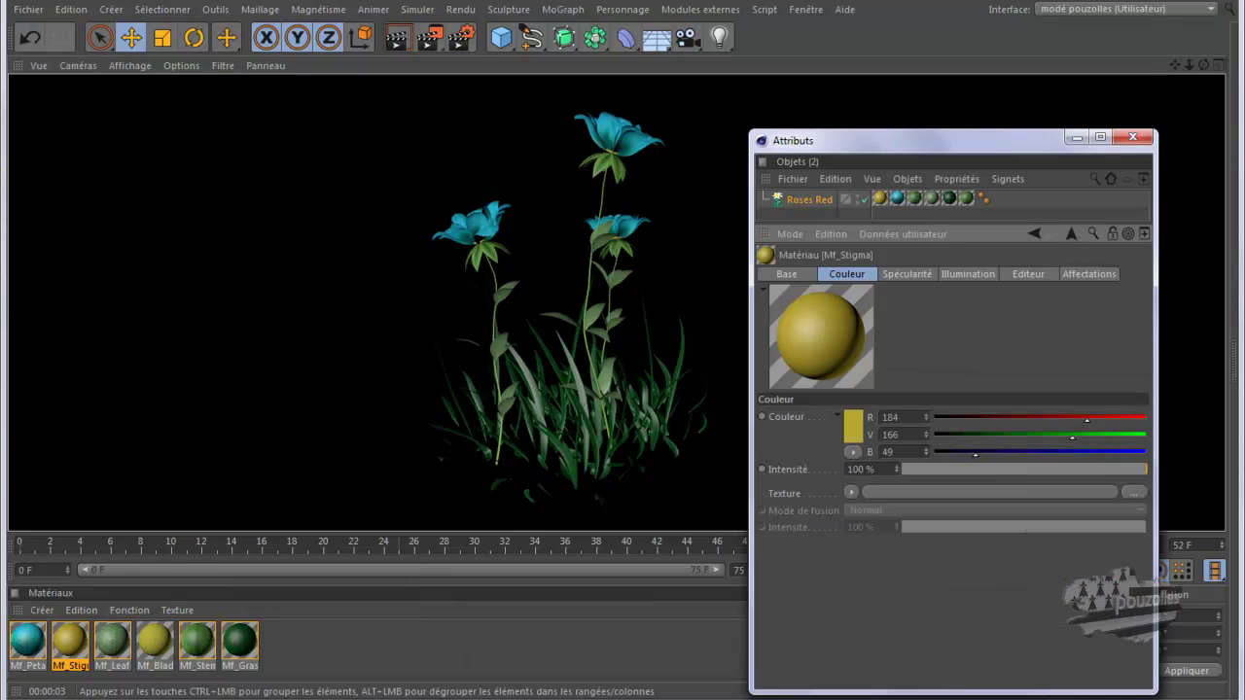
click(815, 200)
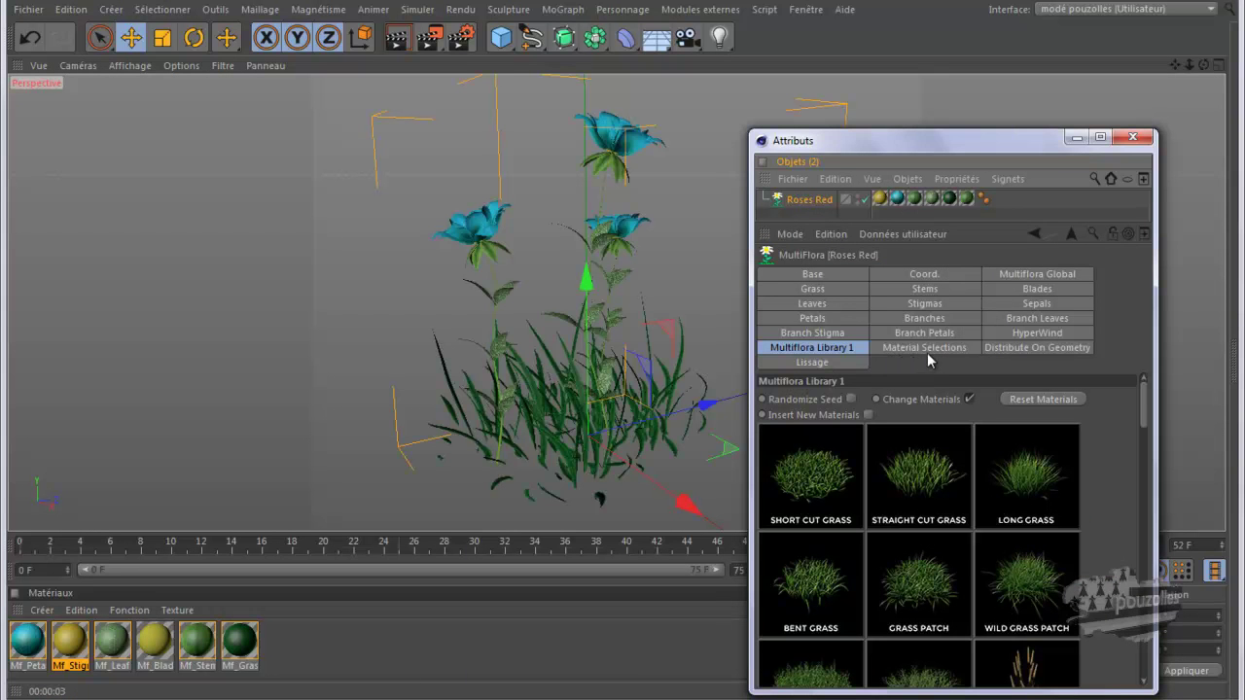
click(1023, 337)
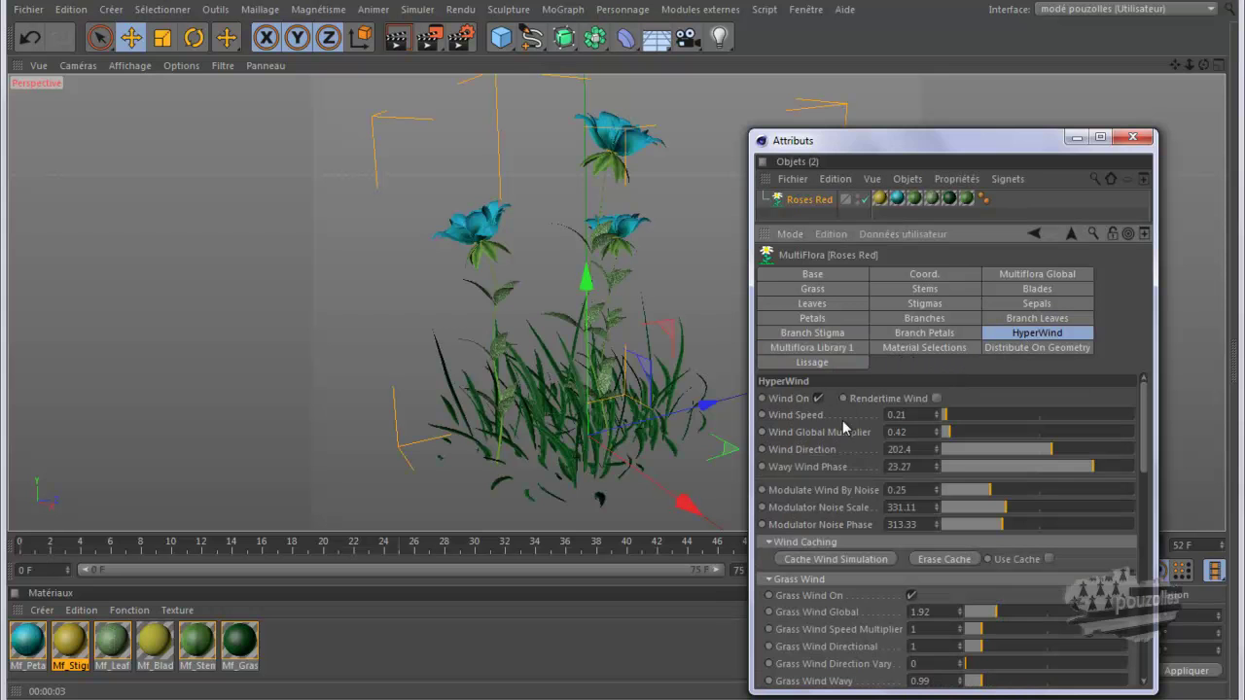
drag(856, 140, 905, 4)
click(887, 573)
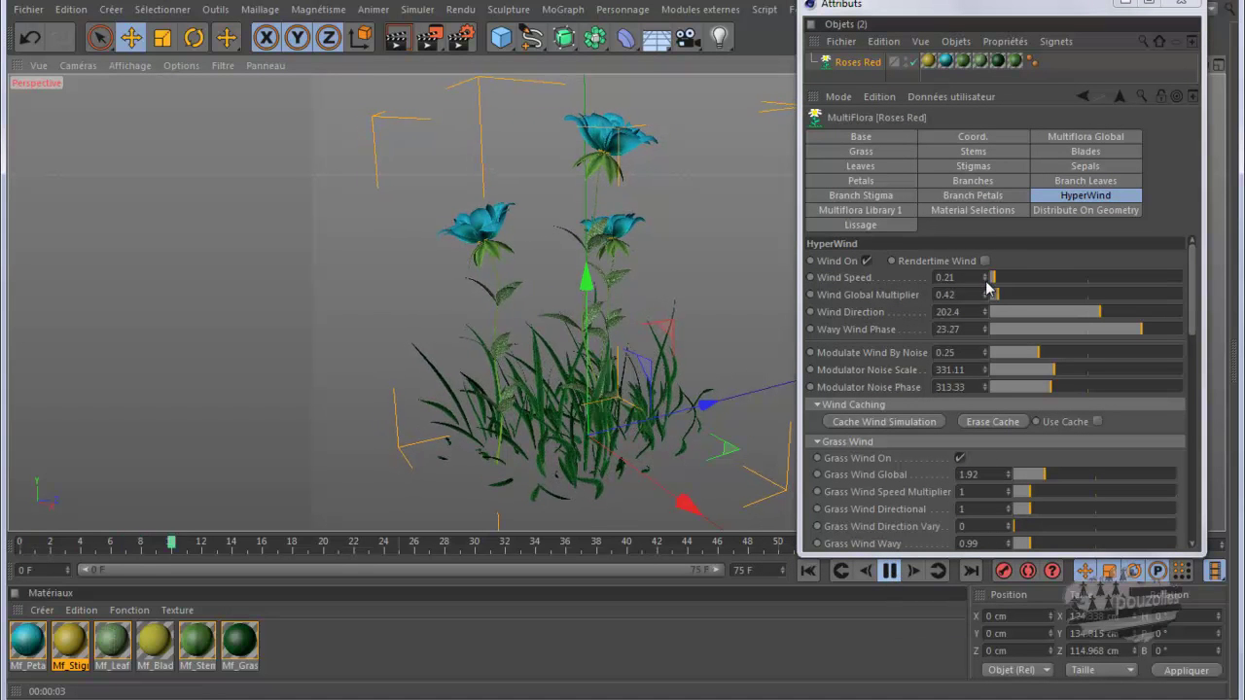
Try Wind Global Multiplier values of 2.16 and 7.04, then settle on 0.64 with a Wind Speed of 0.29.
drag(986, 297, 1034, 304)
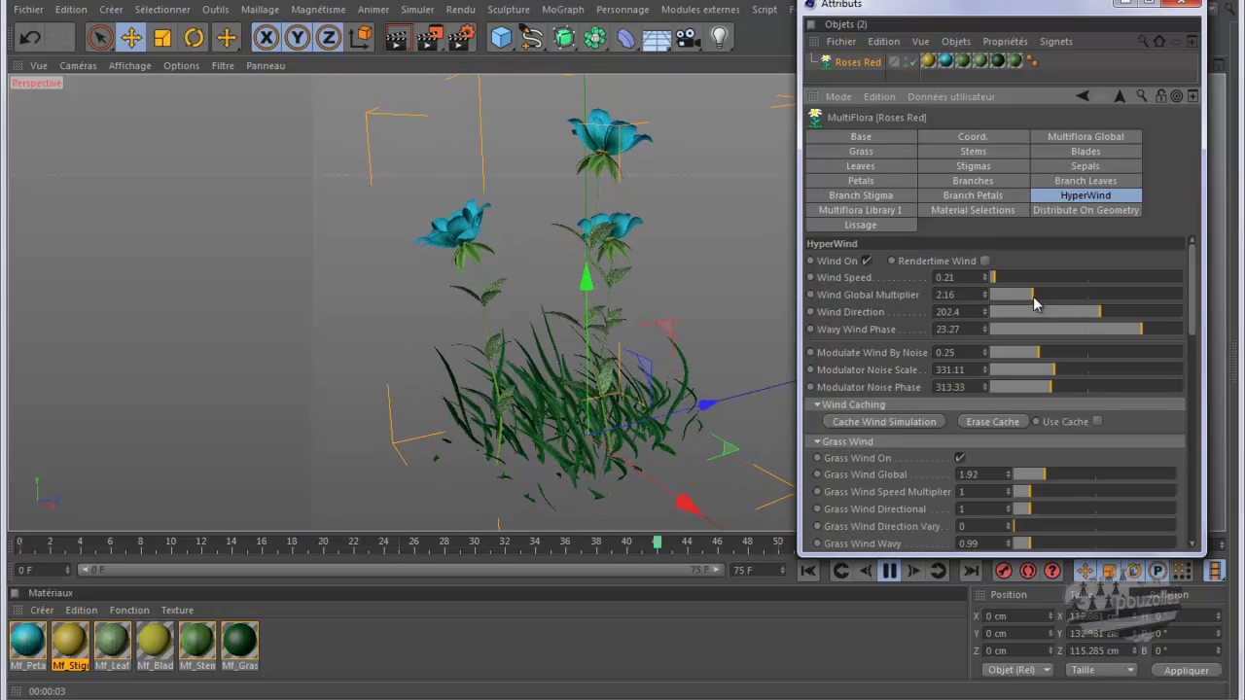
drag(1034, 304, 1128, 300)
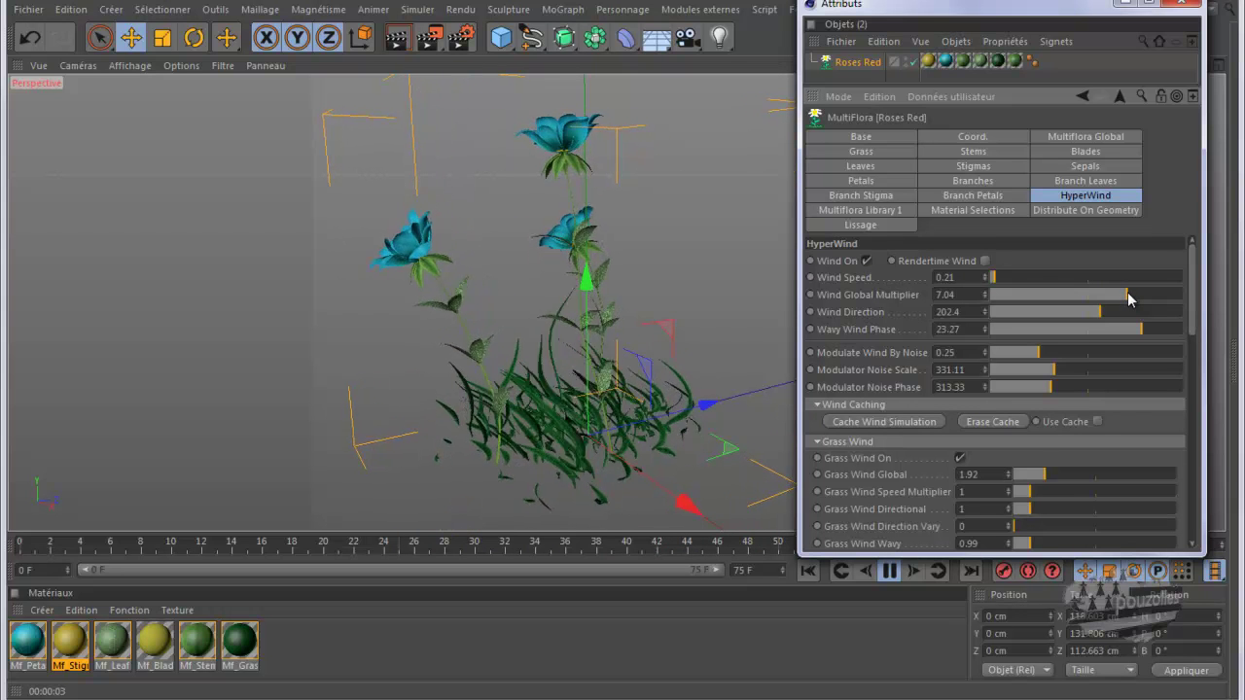
drag(1128, 299, 997, 288)
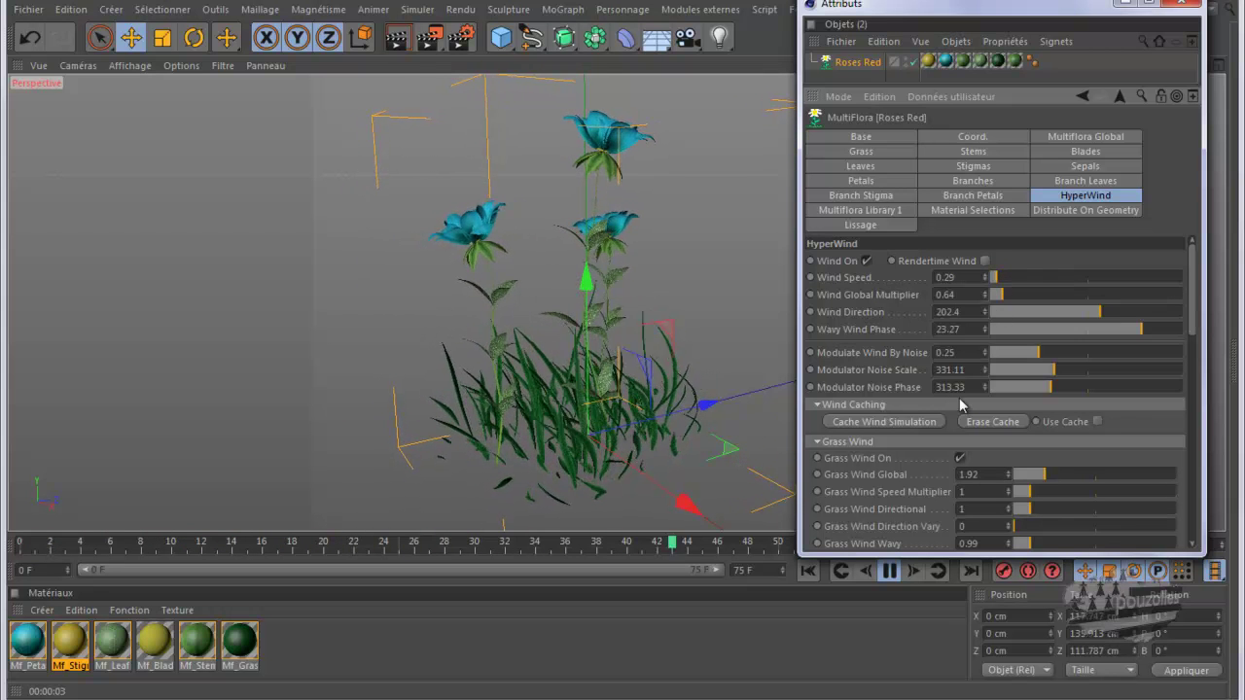
Set the Stem Wind Global to 1.29, Stem Wind Speed Mult to 2.94 and Stem Wind Direction Vary to 63.79.
scroll(918, 468, down, 4)
scroll(917, 470, down, 3)
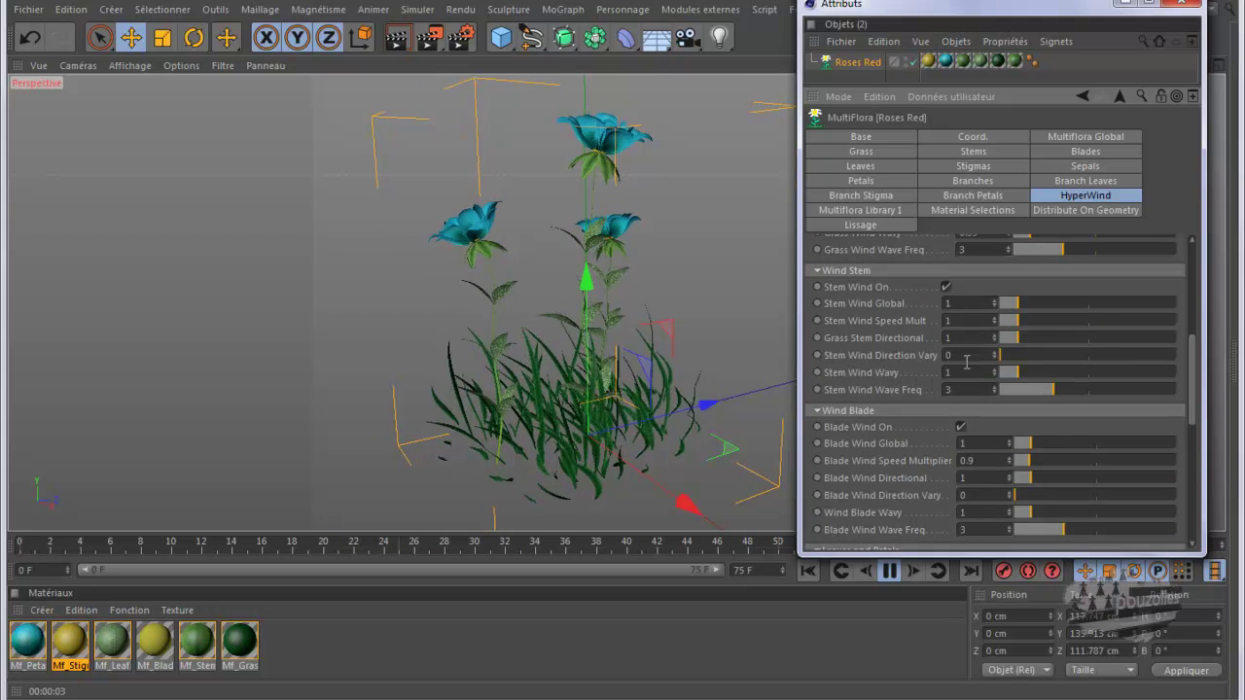
drag(1028, 309, 1053, 323)
drag(1002, 356, 1031, 358)
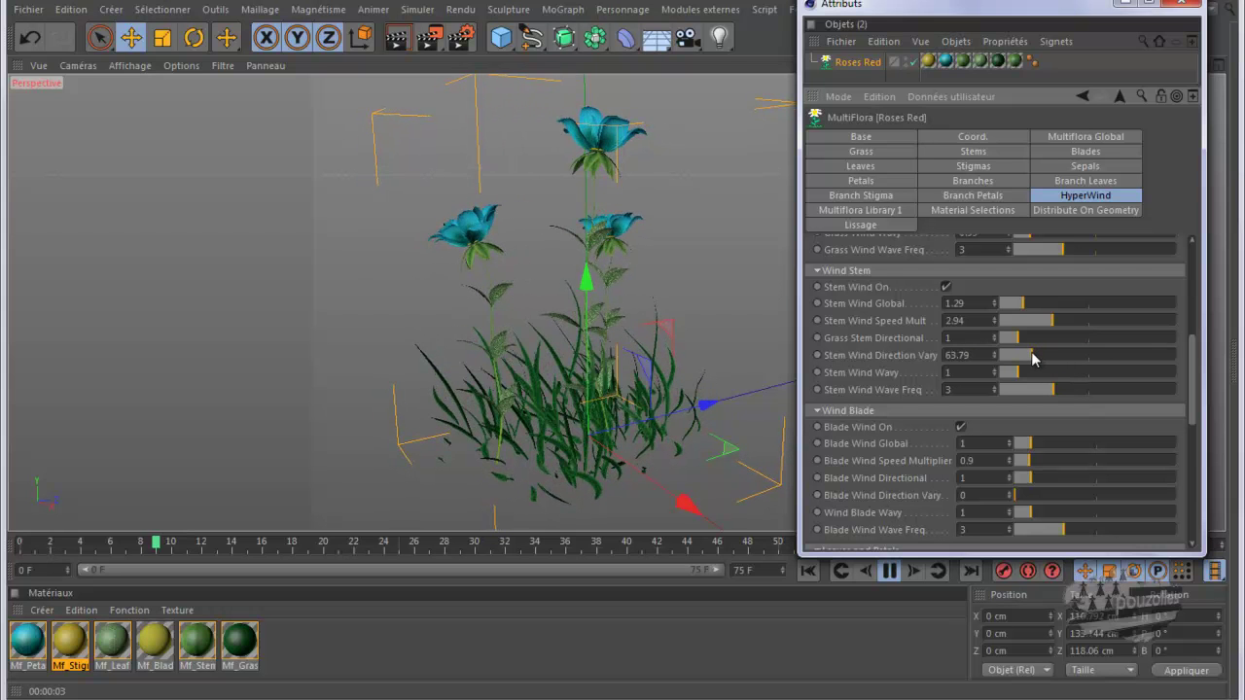
click(700, 9)
mouse_move(696, 76)
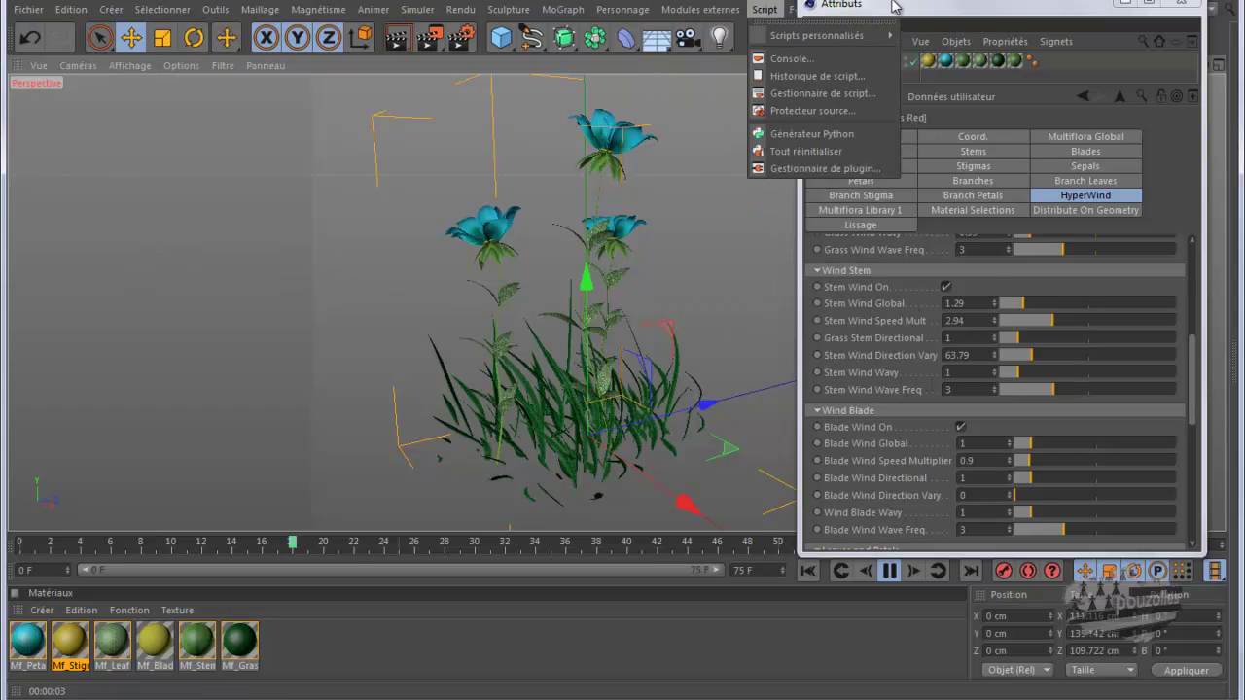
mouse_move(803, 33)
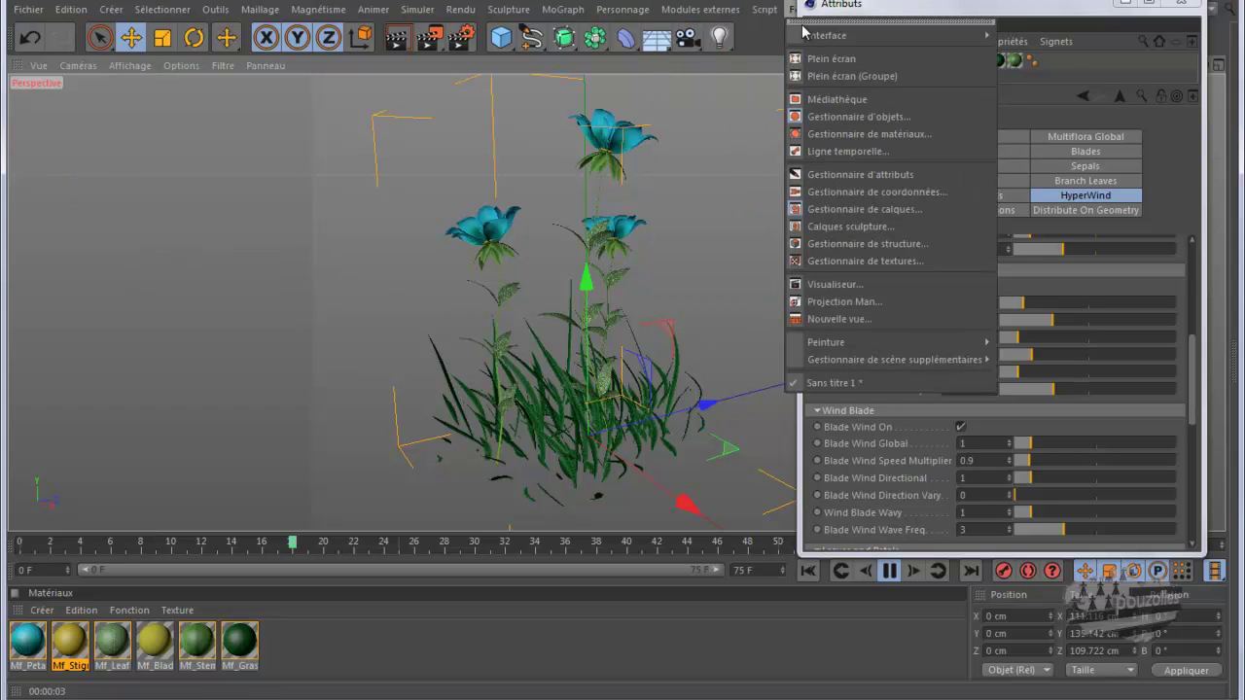
click(946, 9)
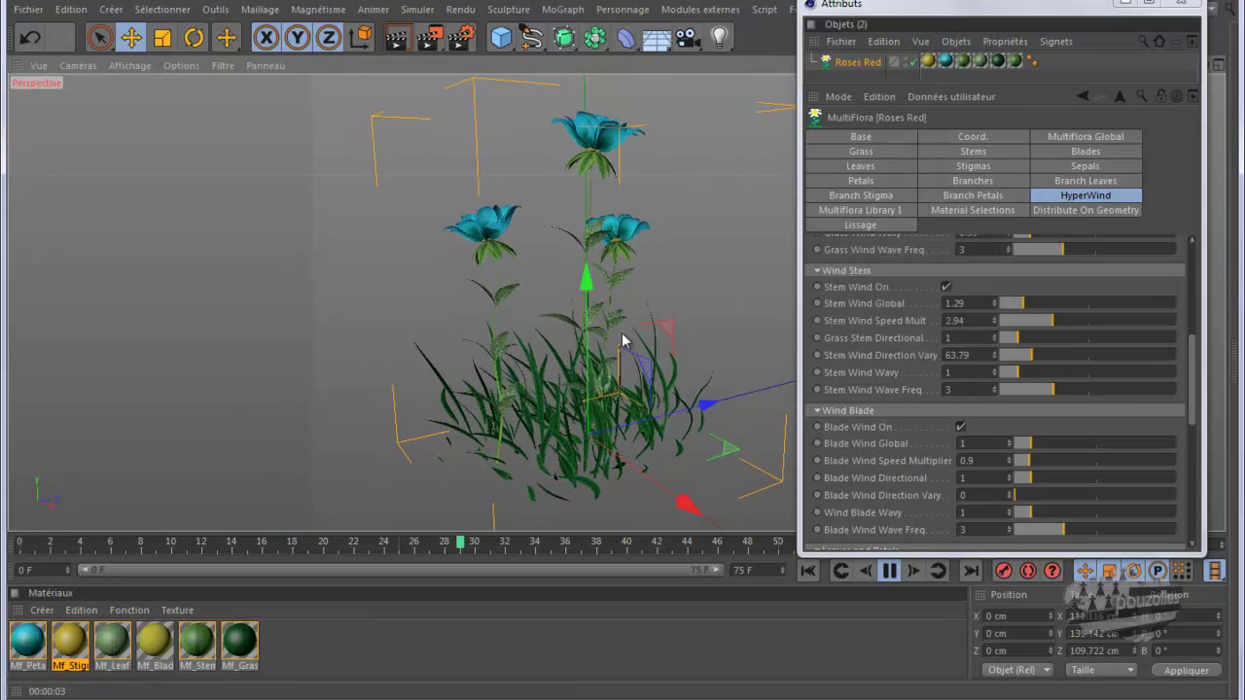
Stop the animation and set Wind Leaves Global to 2.3, Wind Leaves Speed Mult to 3.29, Wind Petals Global to 2.87 and Wind Petal Speed Mult to 4.29.
click(889, 571)
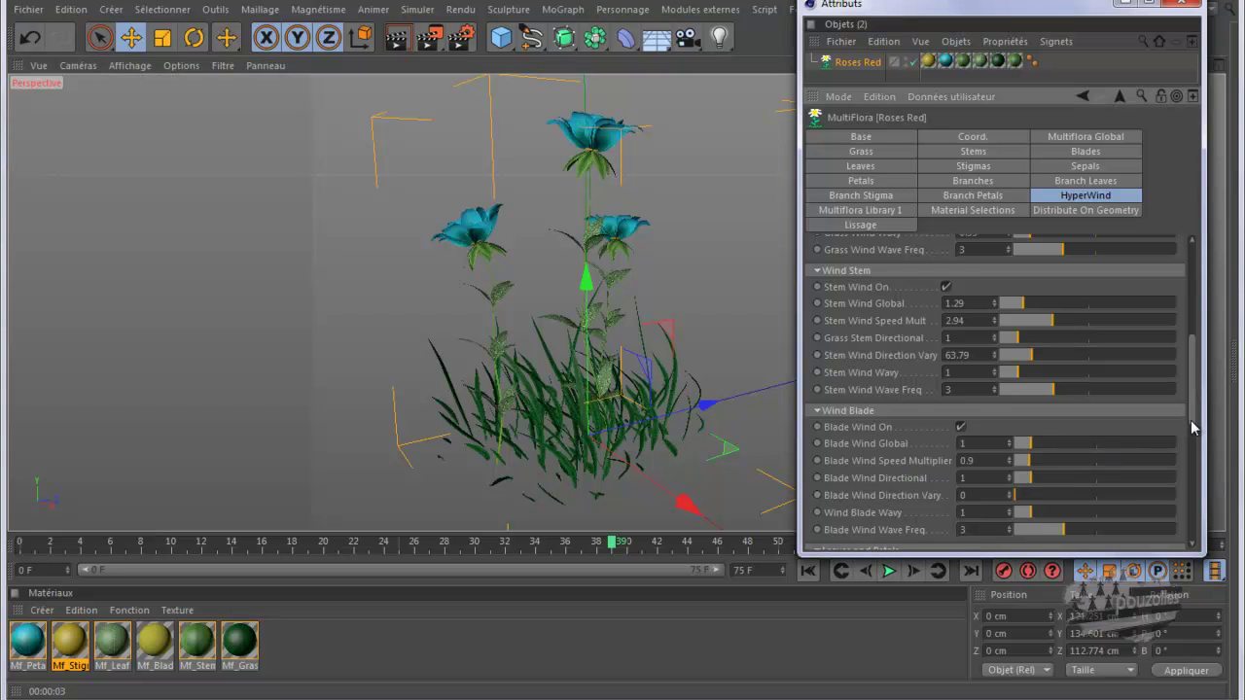
drag(1190, 418, 1198, 471)
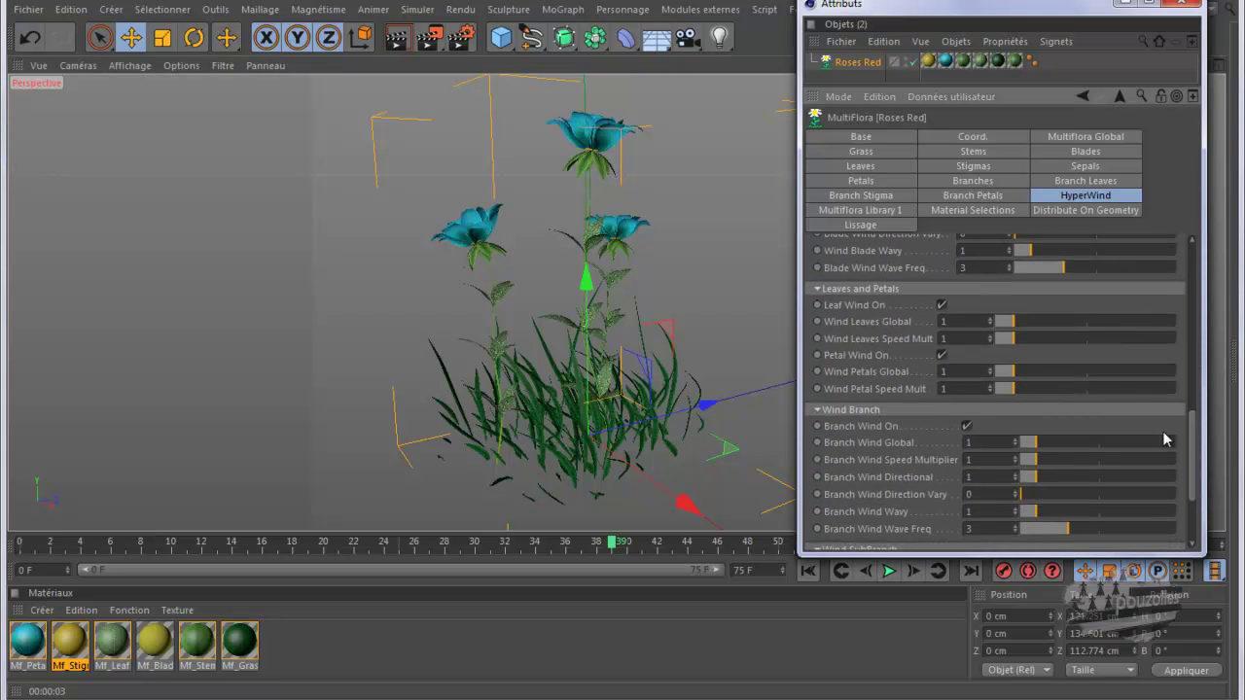
drag(1017, 329, 1074, 390)
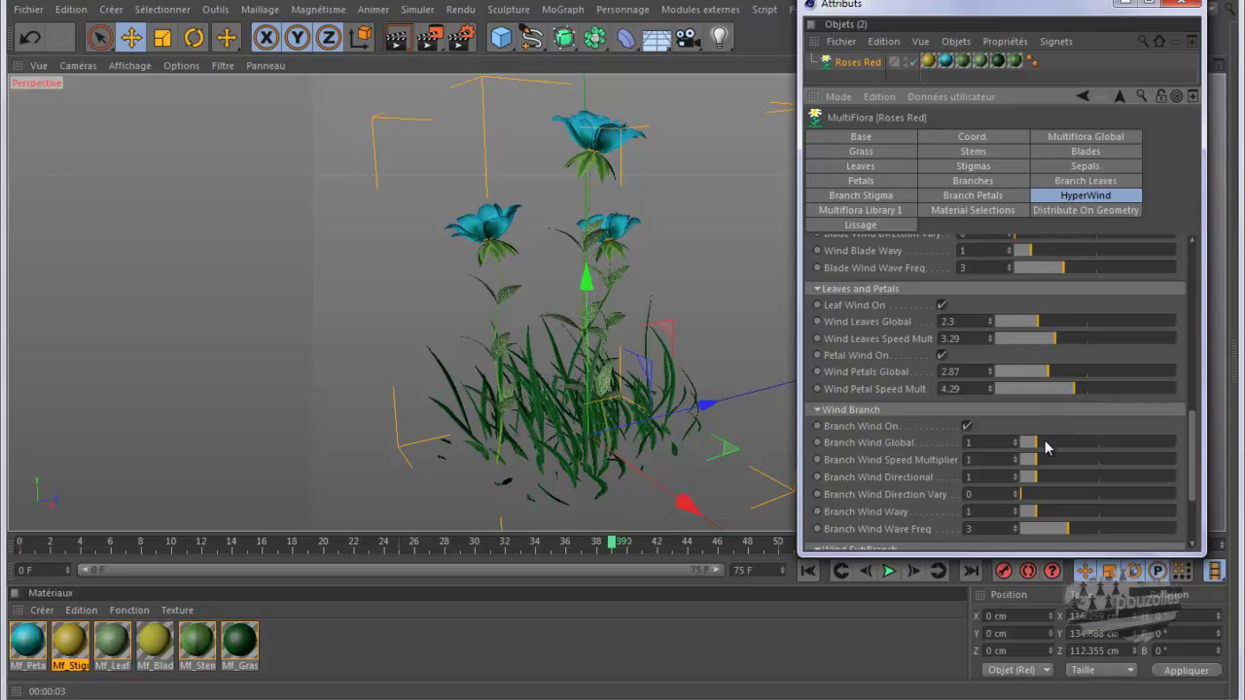
Set Branch Wind Global to 5.25, and the SubBranch Wind Global to 4.97, Speed Multiplier to 5.15, Directional to 5.52 and Direction Vary to 27.78.
drag(1042, 447, 1103, 444)
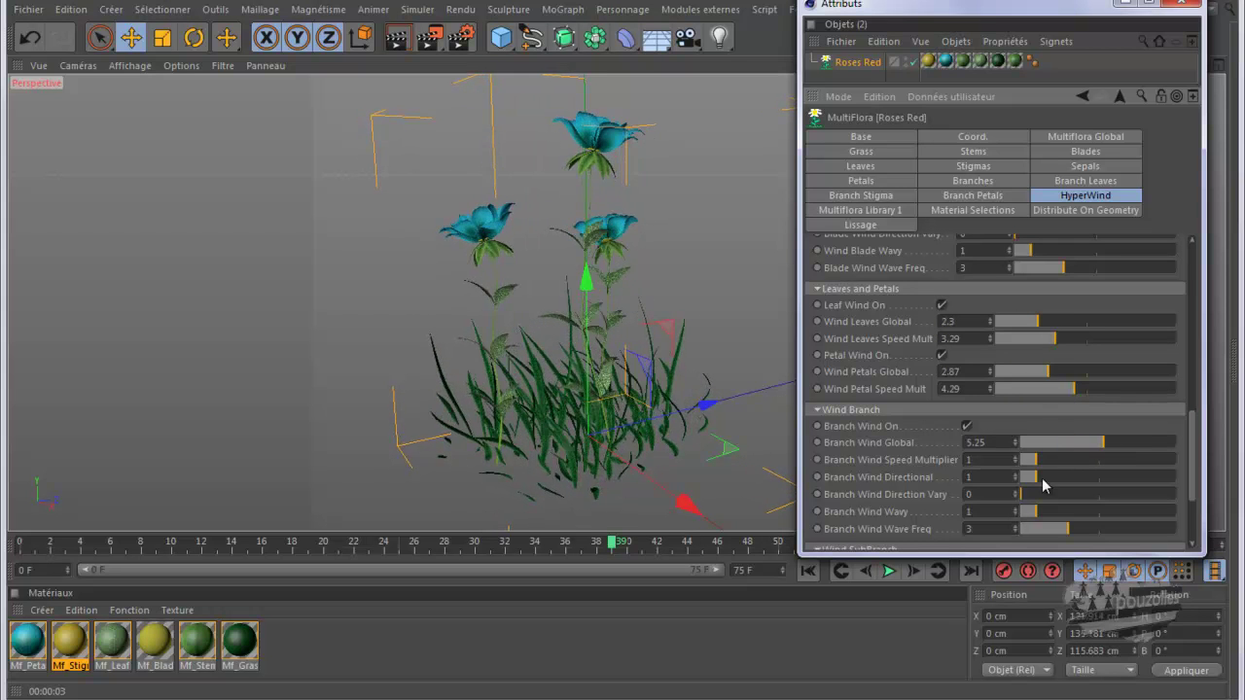
drag(1100, 494, 1099, 494)
drag(1195, 475, 1197, 530)
drag(1056, 457, 1115, 488)
mouse_move(1038, 503)
mouse_down()
mouse_move(1082, 510)
mouse_move(1046, 507)
mouse_up()
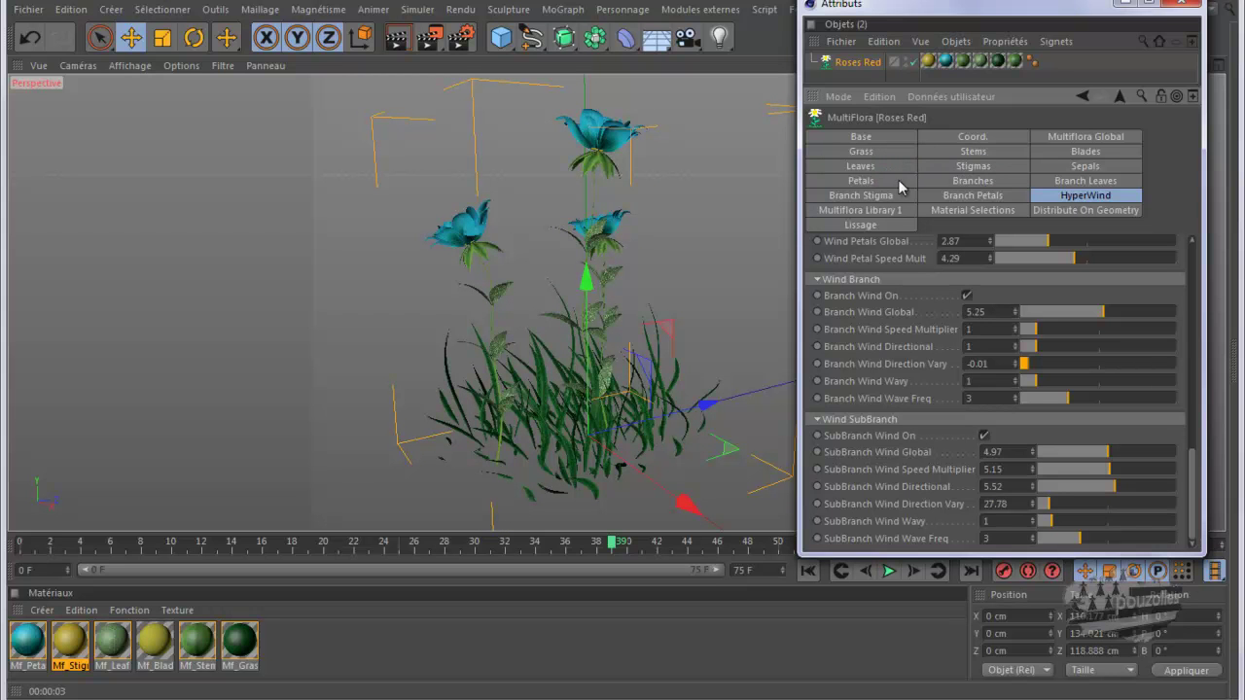
Set the SubBranch Node Count to 11, Per Node Count to 30, Length to 32.25, Turbulence to 0.33 and Adjust Meshing to 0.29.
click(970, 184)
drag(1012, 319, 1056, 337)
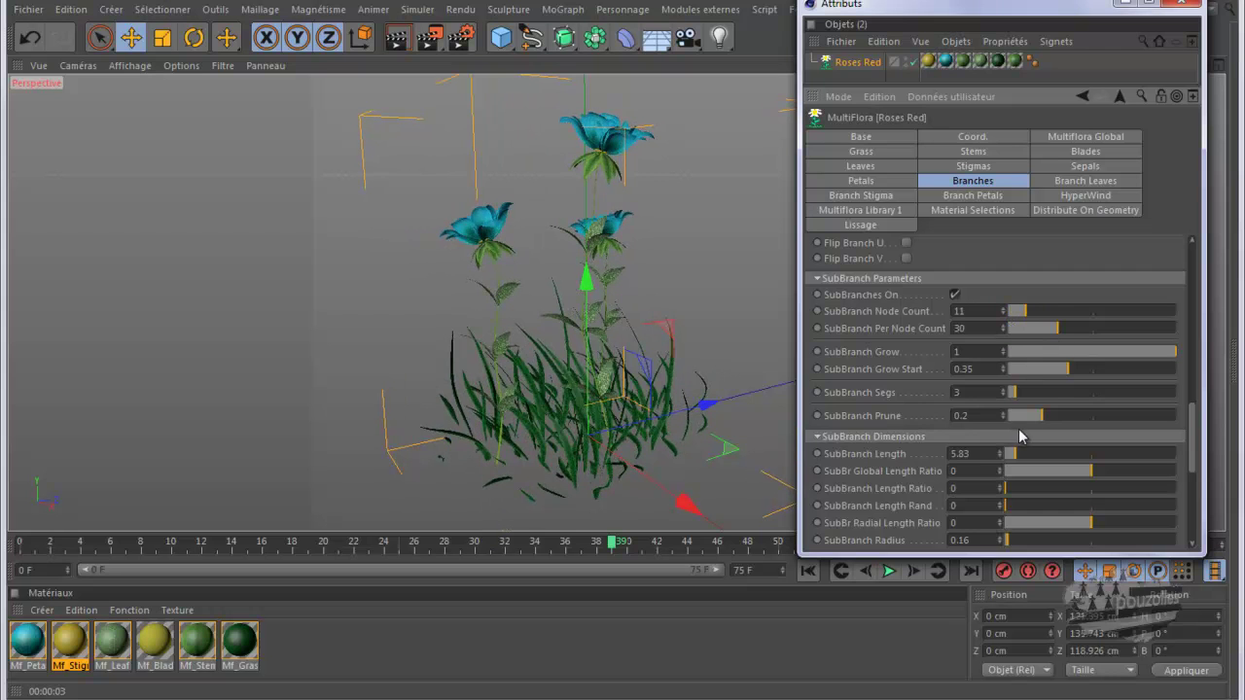
drag(1197, 454, 1193, 477)
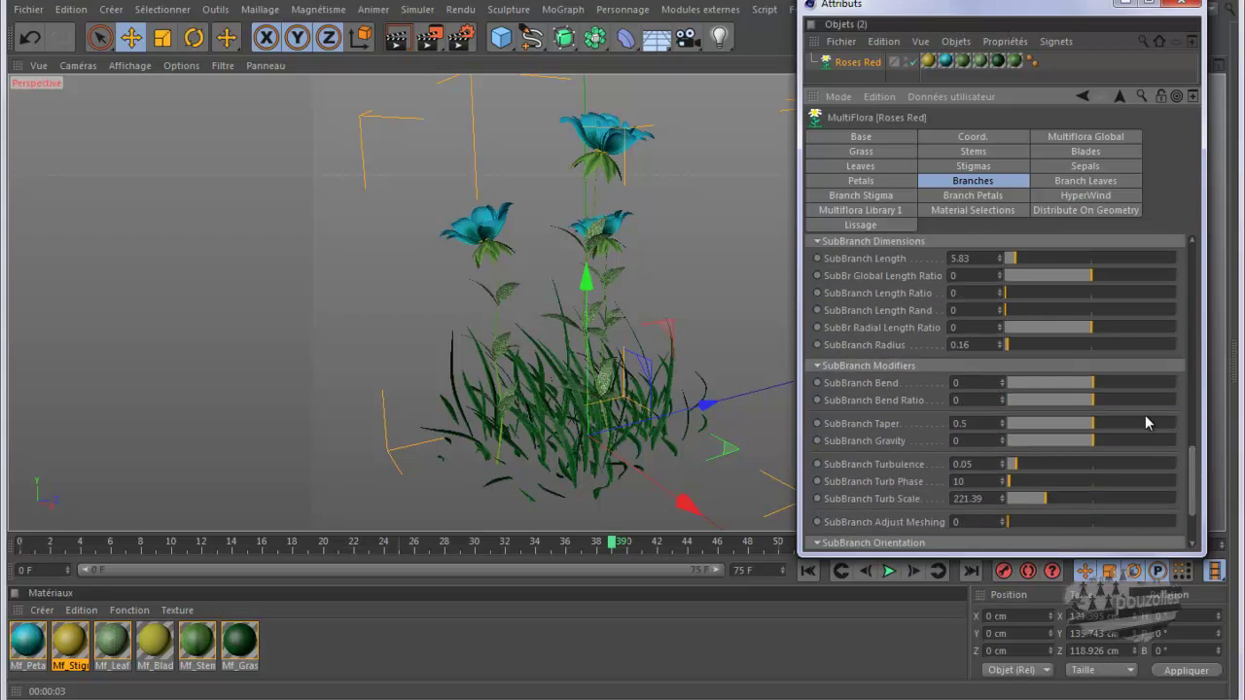
drag(1018, 264, 1061, 258)
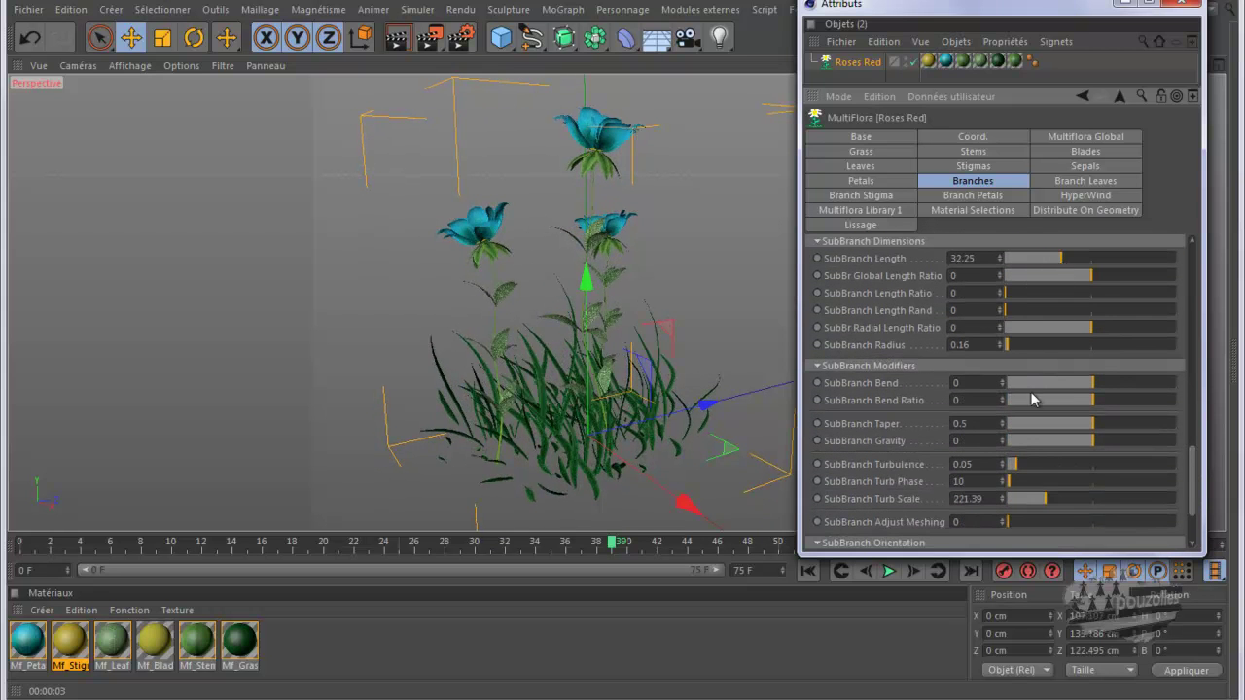
drag(1021, 461, 1063, 465)
drag(1016, 526, 1056, 525)
Set the SubBranch Swivel to 177.4, Spread to 54.74 and Point To Tip to 0.15, and raise the SubBranch Turbulence to 0.37.
drag(1197, 463, 1197, 504)
drag(998, 498, 1003, 498)
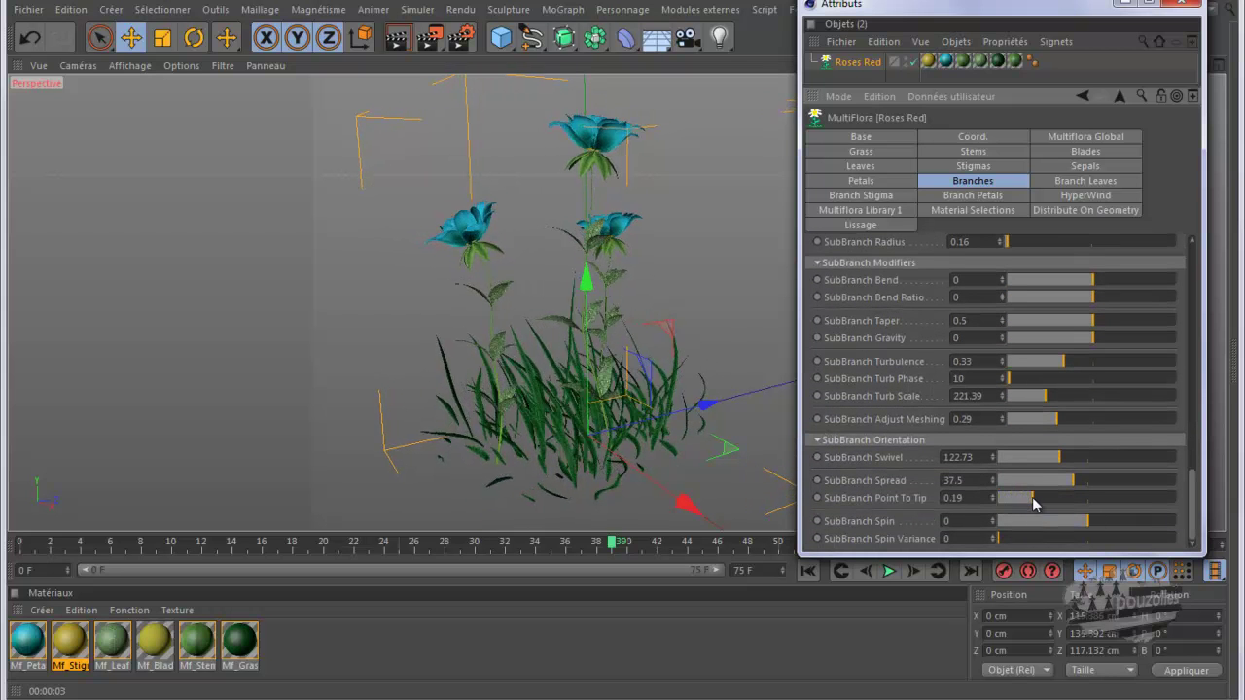
drag(1062, 460, 1109, 481)
drag(1009, 497, 1034, 498)
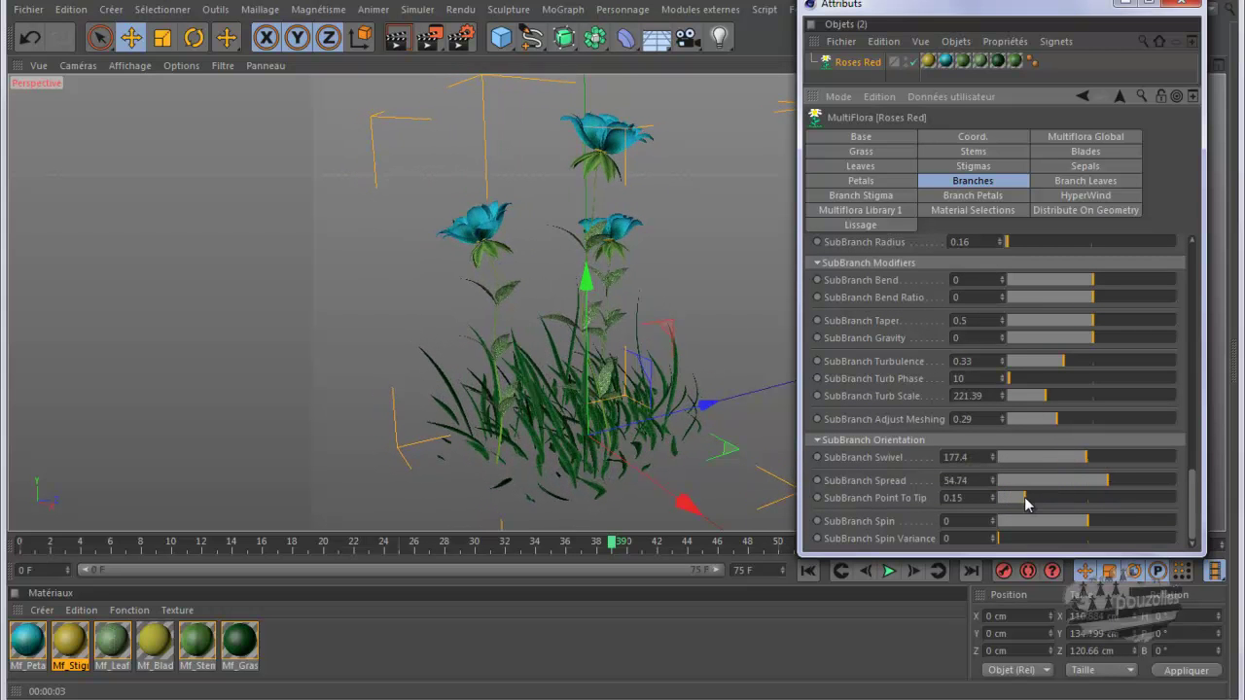
scroll(1119, 489, up, 3)
scroll(1115, 468, up, 1)
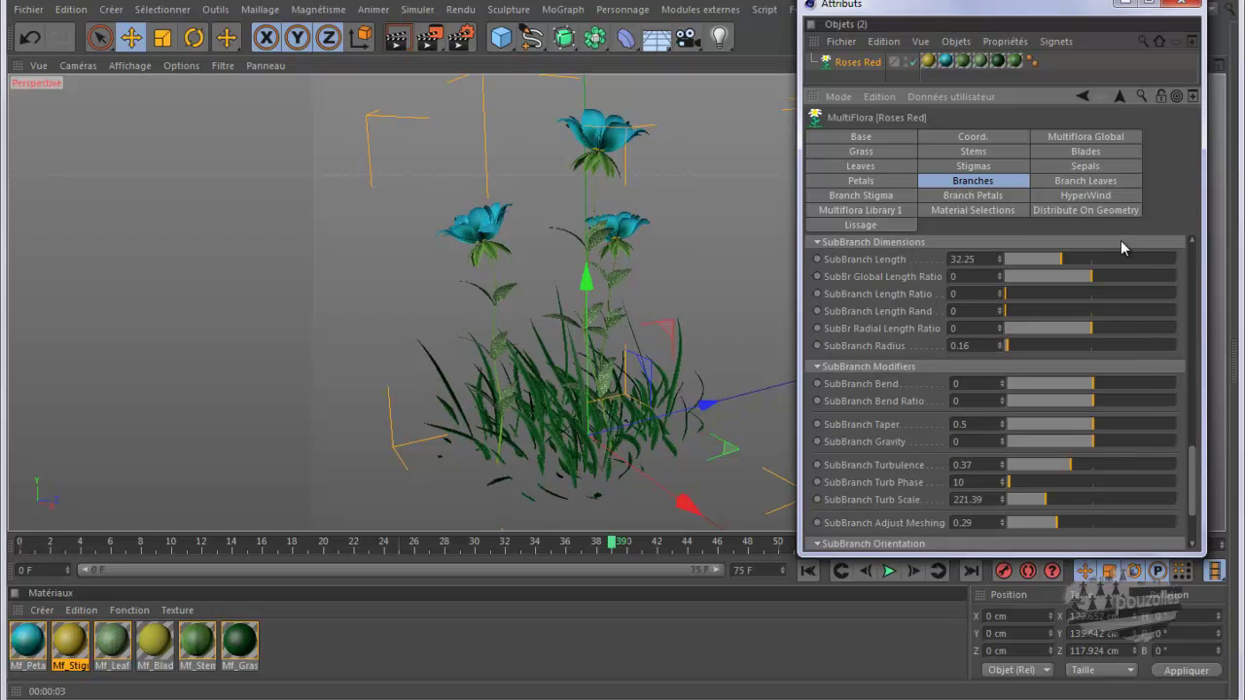
Lower the peak of the Petal Profile curve to about 0.7 and shift it to about 0.5 along the petal.
click(881, 181)
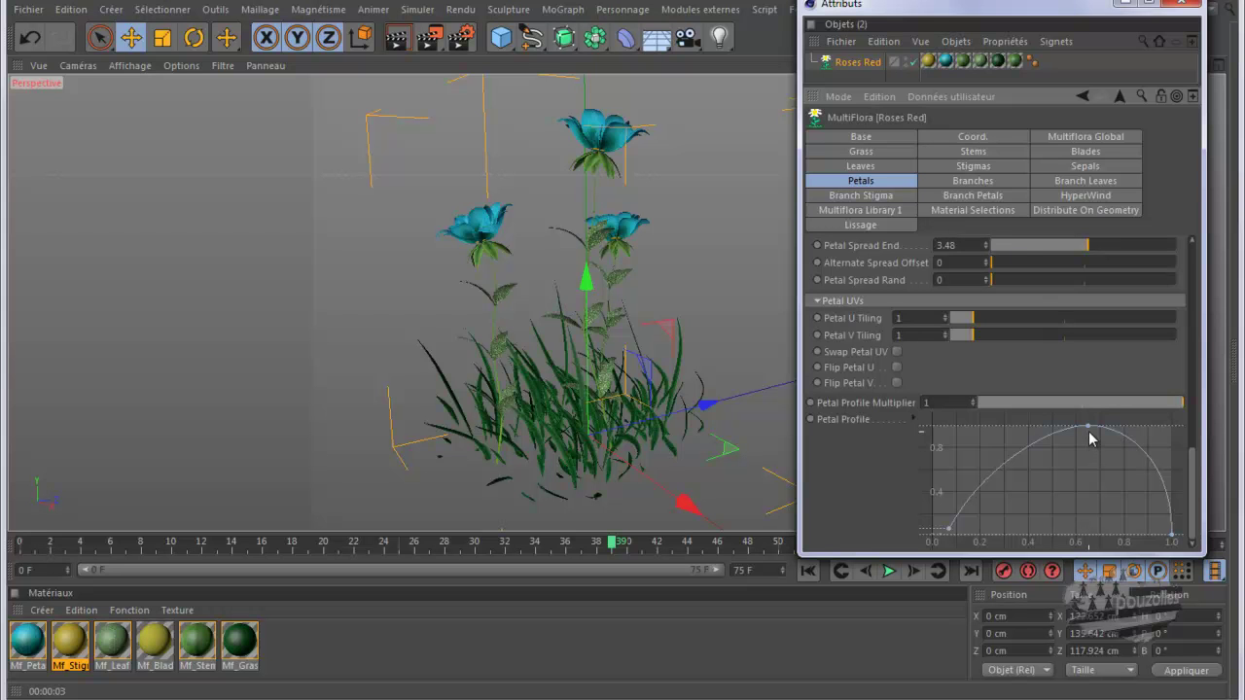
drag(1087, 428, 1054, 467)
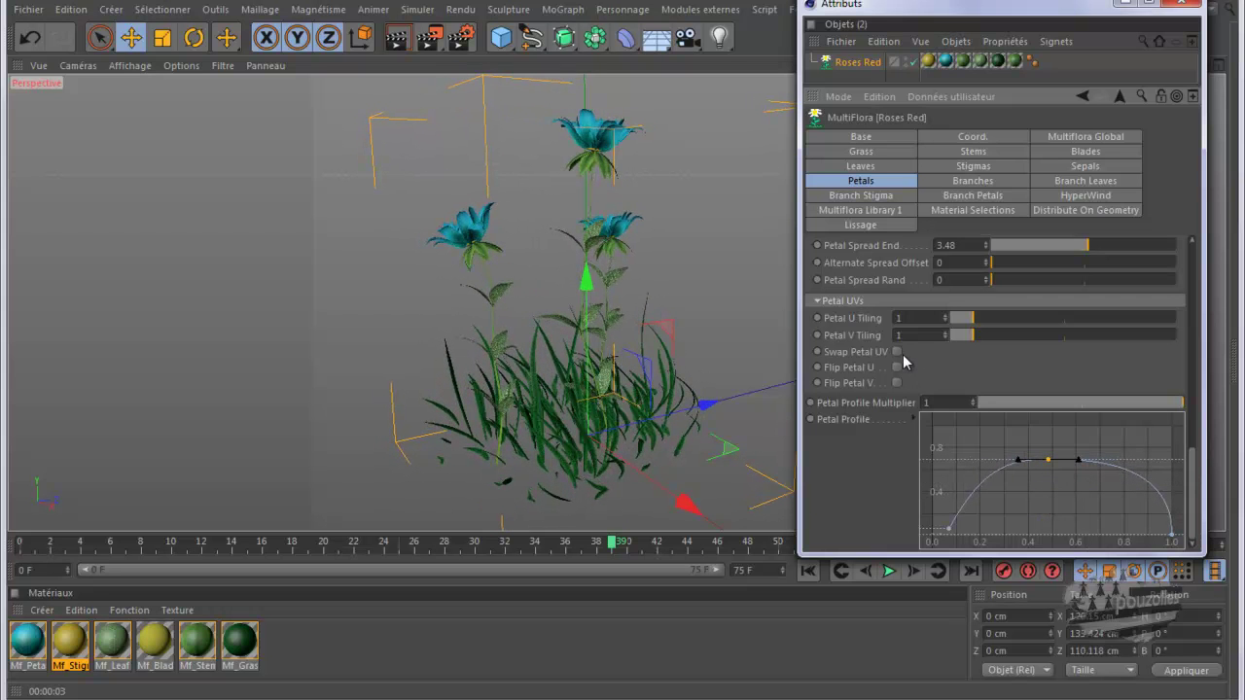
Try the Swap Petal UV, Flip Petal U and Flip Petal V options on the petals, and leave all three off.
click(896, 352)
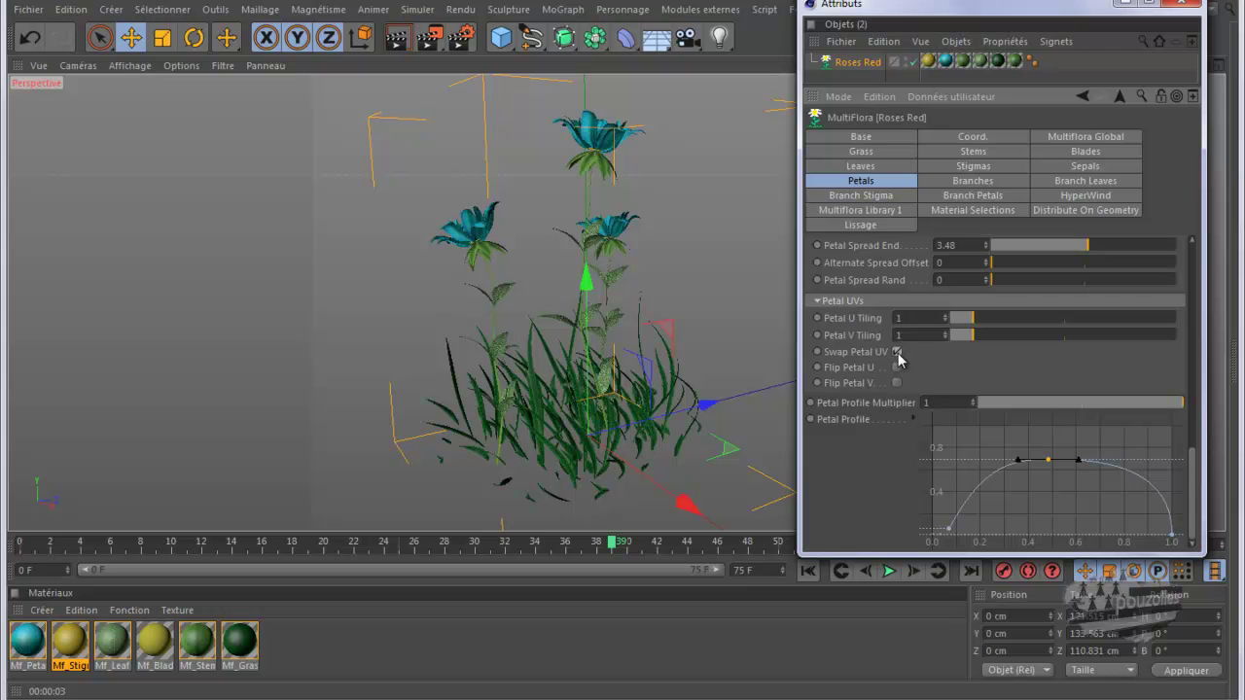
click(897, 354)
click(898, 354)
click(897, 354)
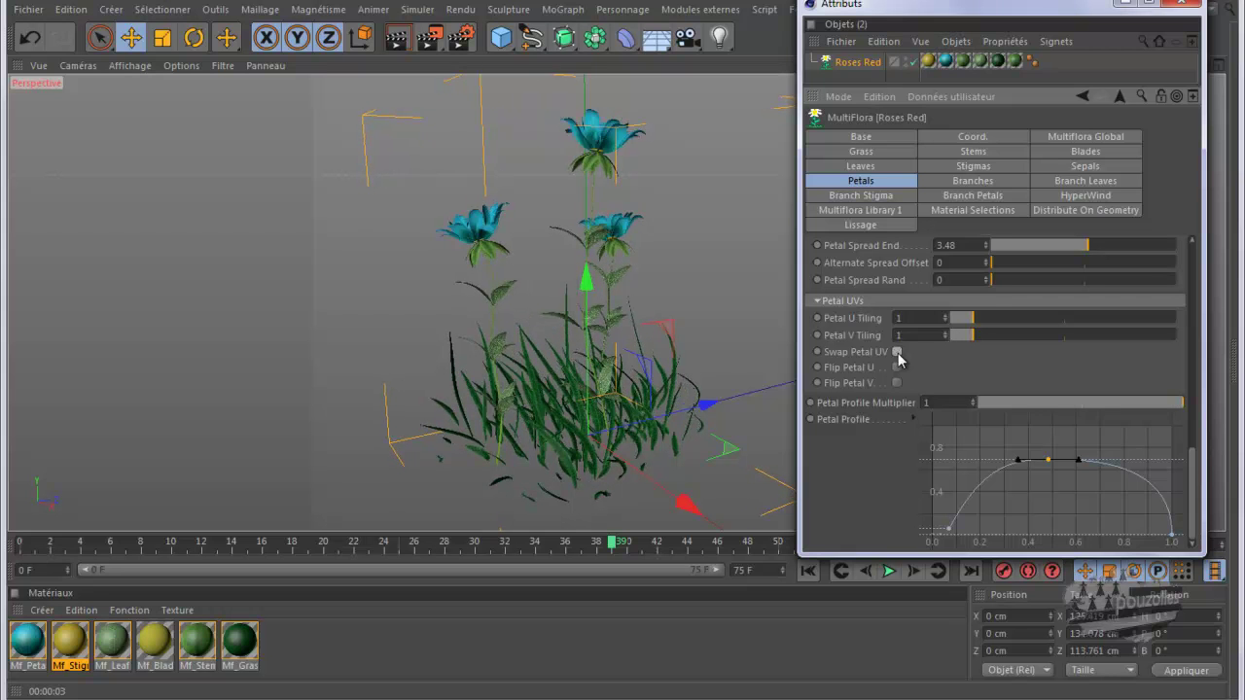
click(898, 354)
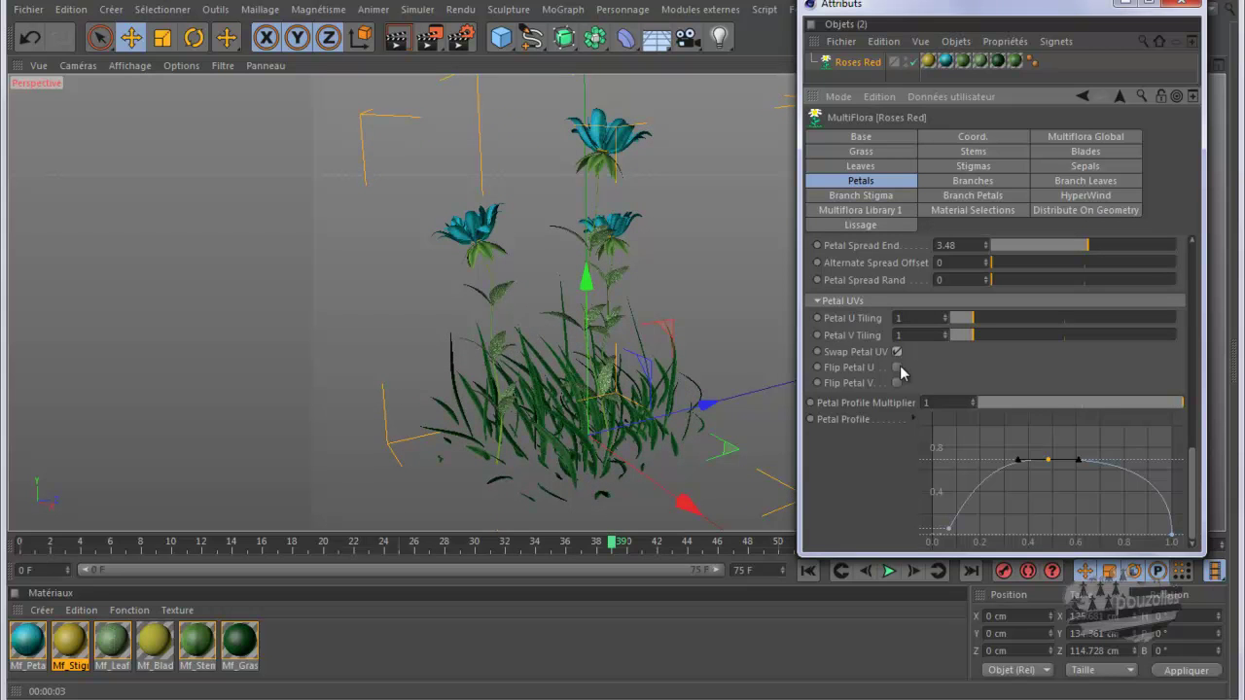
click(896, 368)
click(897, 354)
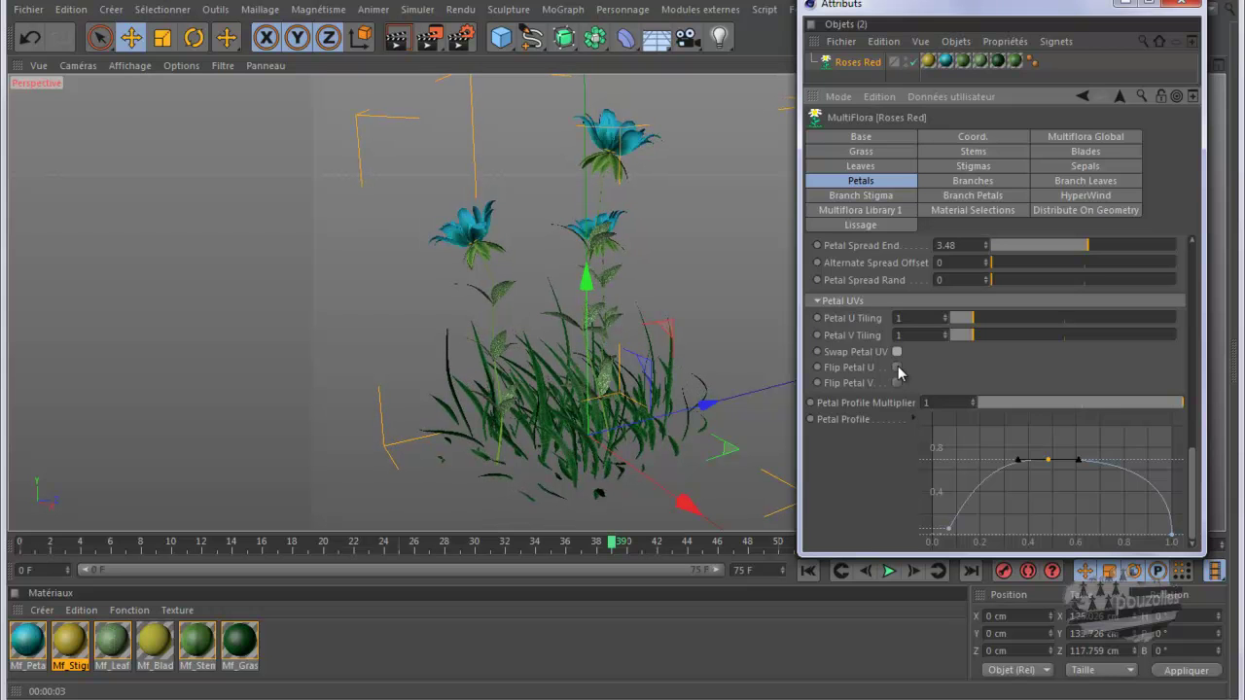
click(897, 369)
click(897, 384)
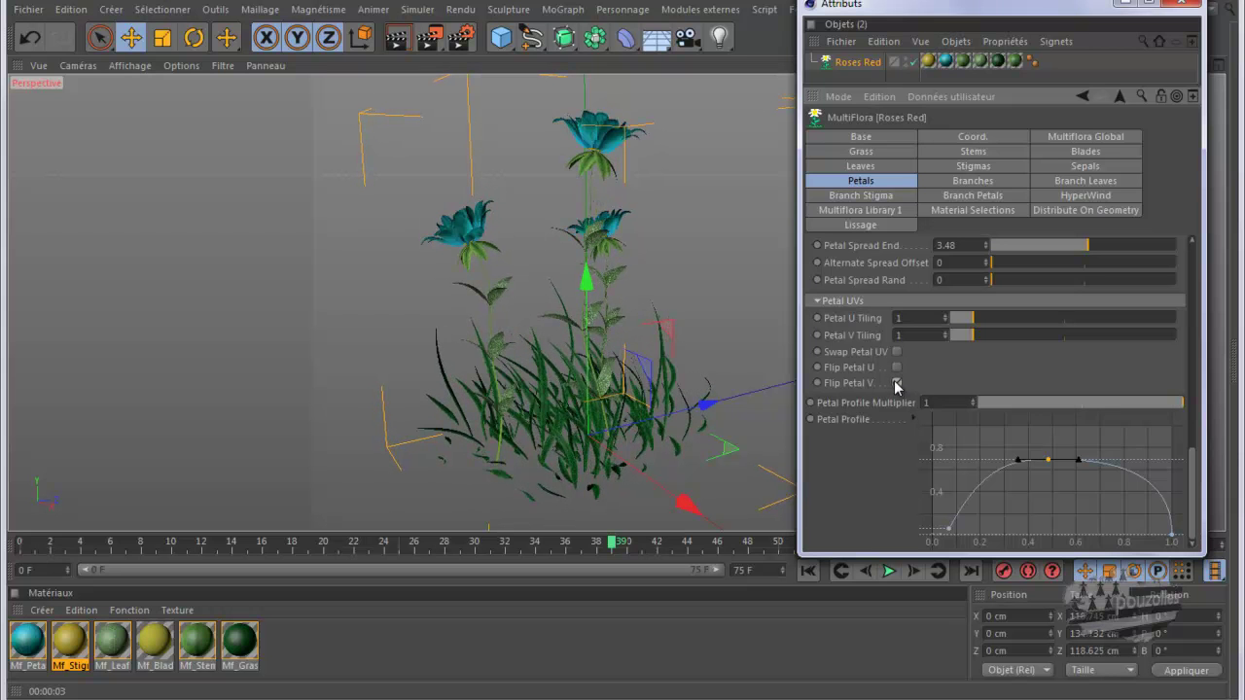
click(897, 383)
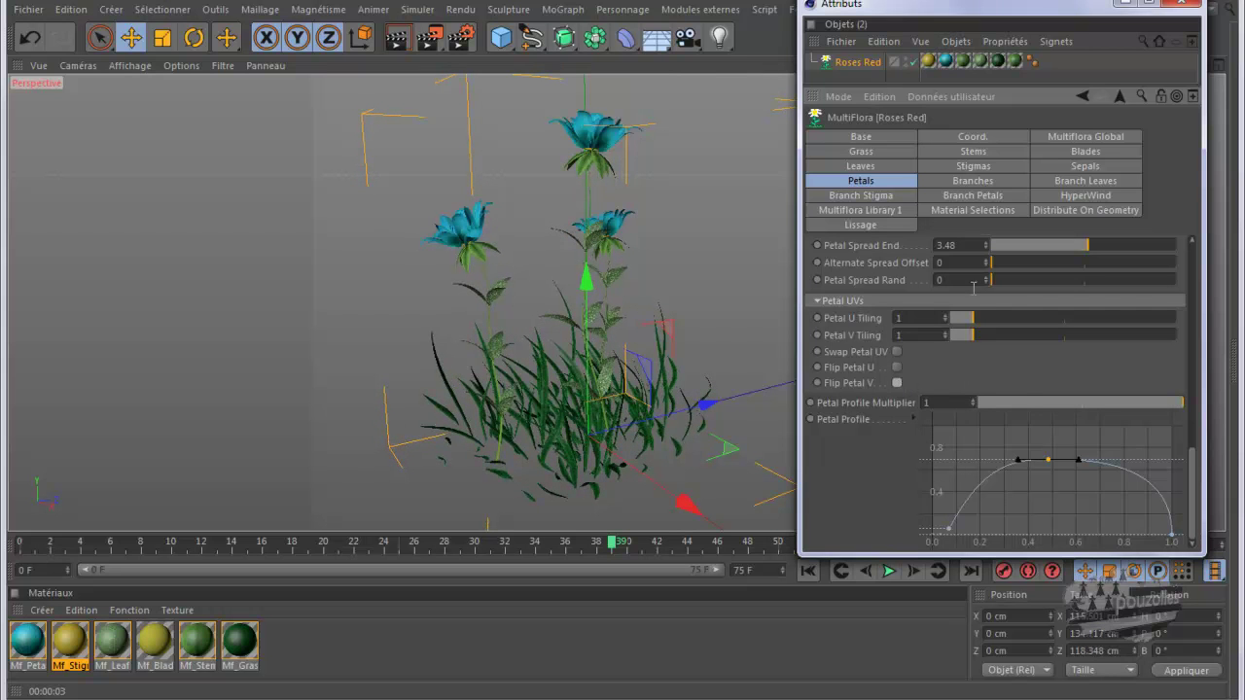
Set the petals' Alternate Spread Offset to 23.12 and Petal Spread Rand to 0.21, and the Br Stigma Size to 0.84.
mouse_move(995, 269)
mouse_down()
mouse_move(1023, 263)
mouse_move(1032, 288)
mouse_move(987, 281)
mouse_up()
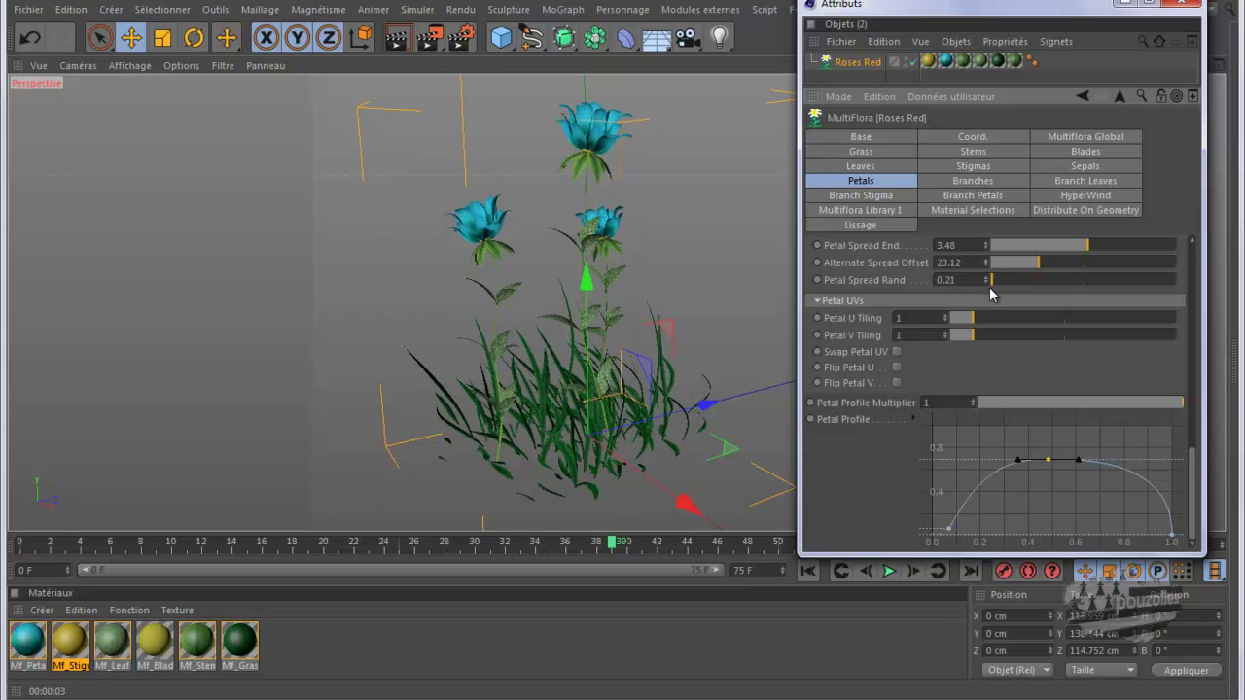
drag(1194, 489, 1191, 273)
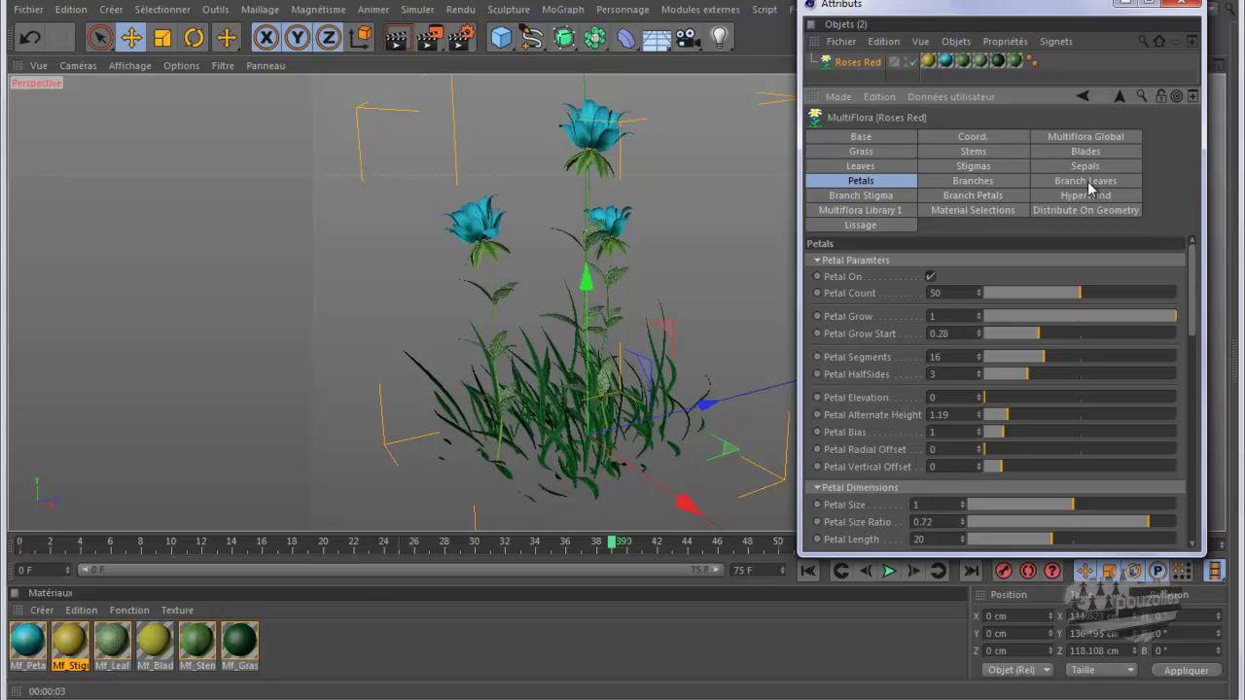
click(868, 198)
mouse_move(1094, 293)
mouse_down()
mouse_move(1064, 298)
mouse_move(1075, 308)
mouse_up()
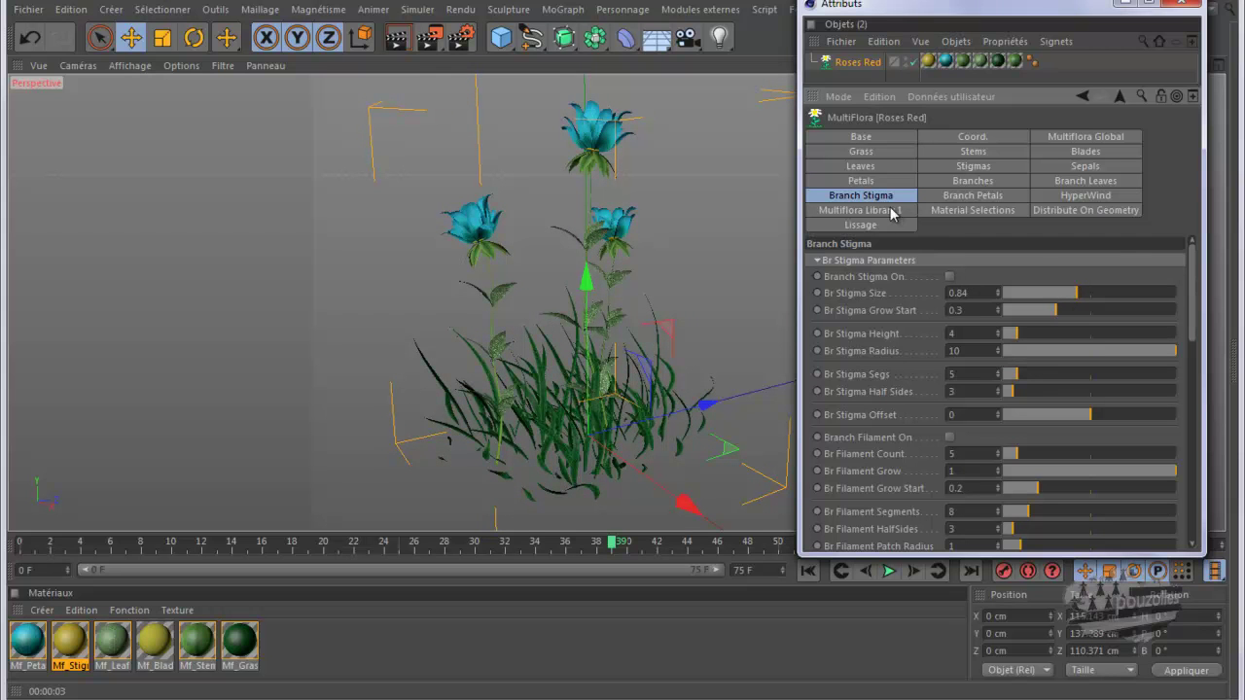
Replace the plant with the Short Cut Grass preset from Multiflora Library 1.
click(891, 210)
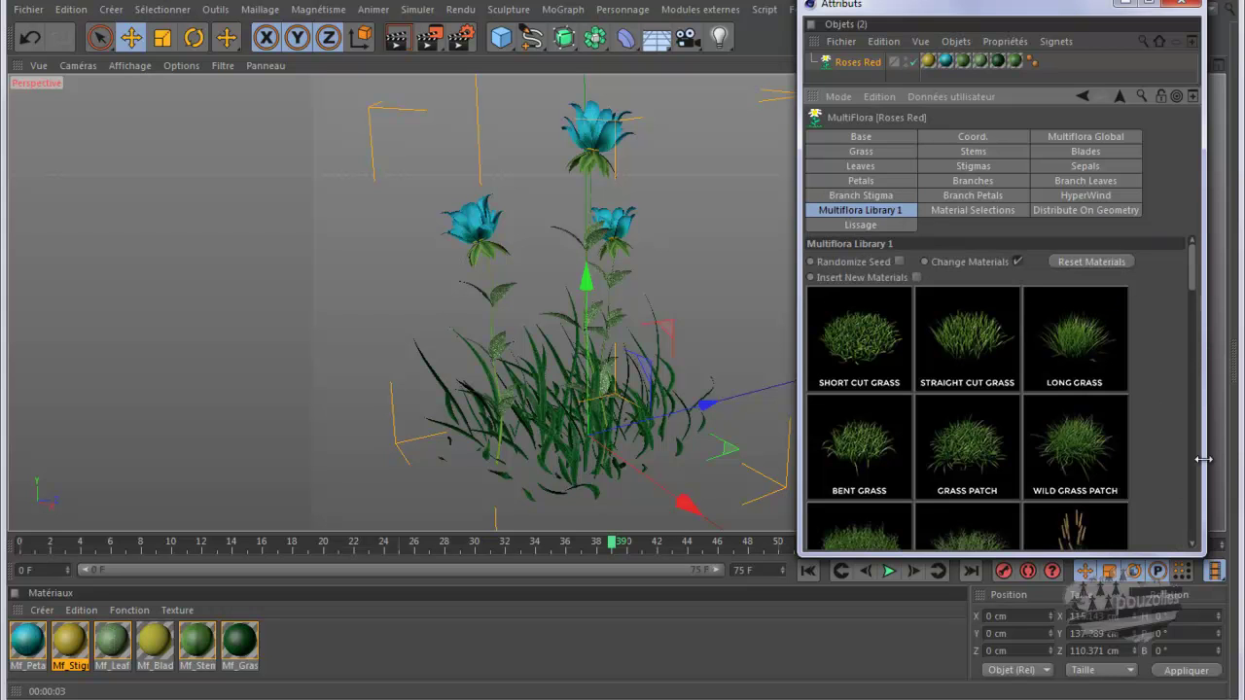
mouse_move(1197, 268)
mouse_down()
mouse_move(1198, 327)
mouse_move(1194, 265)
mouse_up()
click(858, 357)
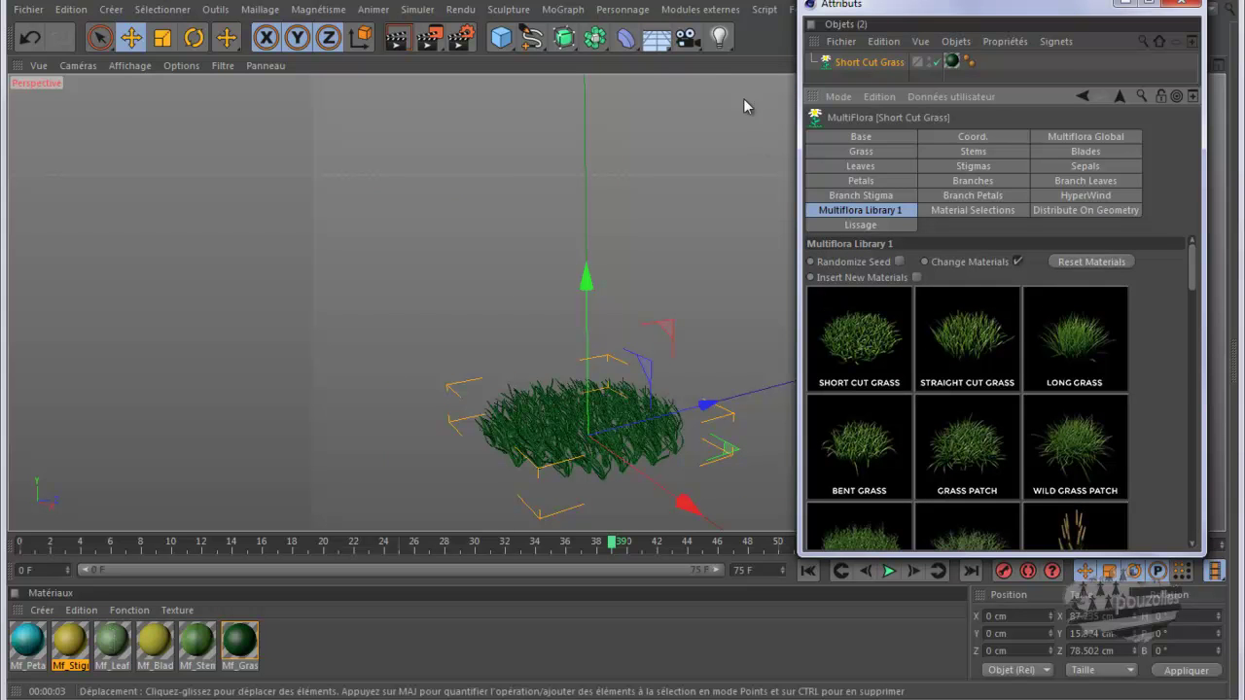
click(686, 10)
mouse_move(705, 75)
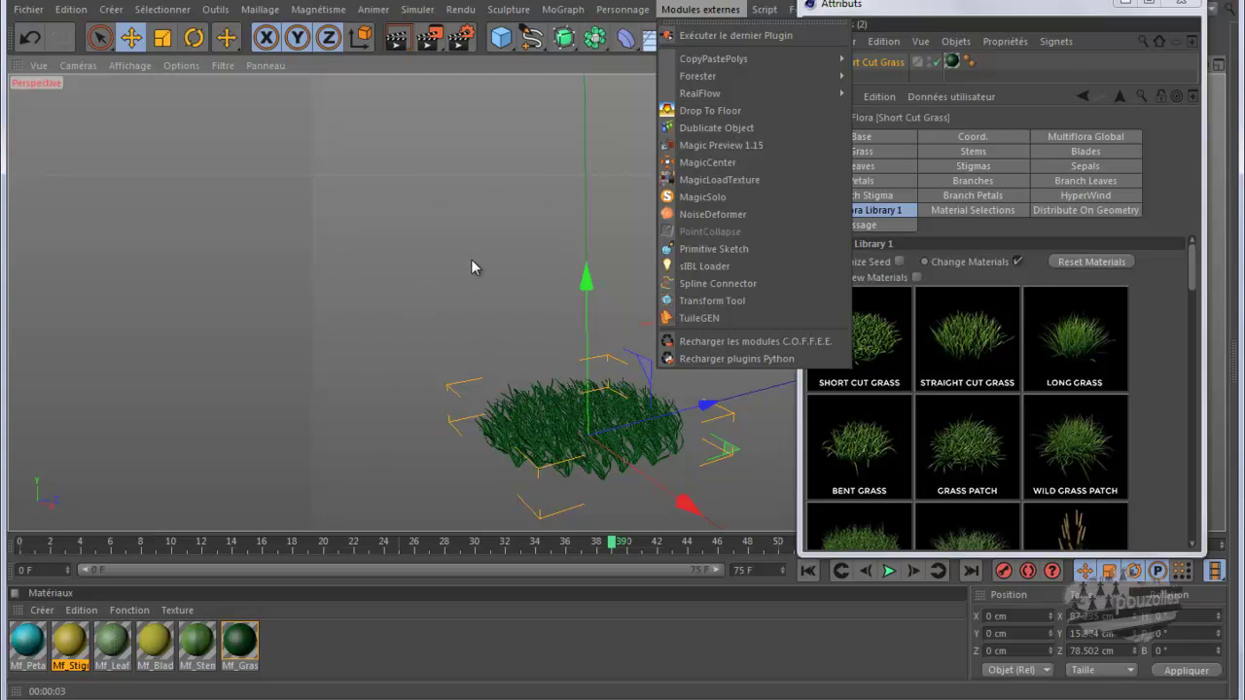
click(987, 8)
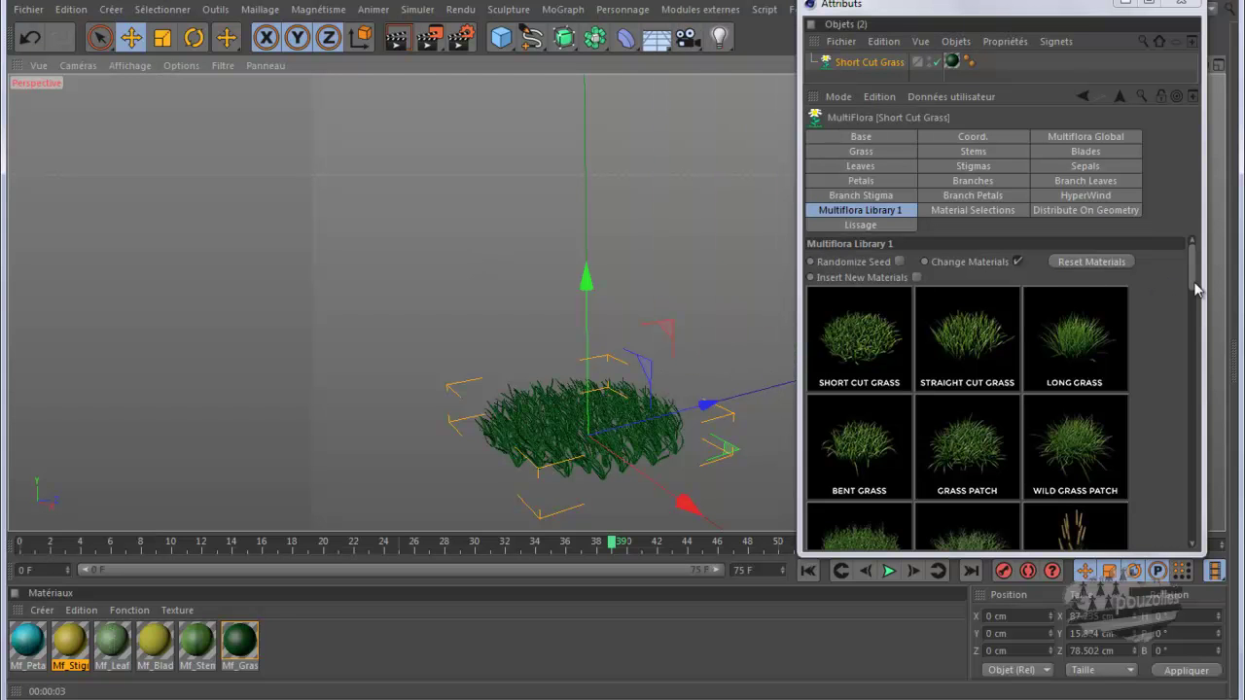
Try the Prairie Blue preset from the plant library, then replace it with the Capitatus preset.
drag(1199, 288, 1202, 398)
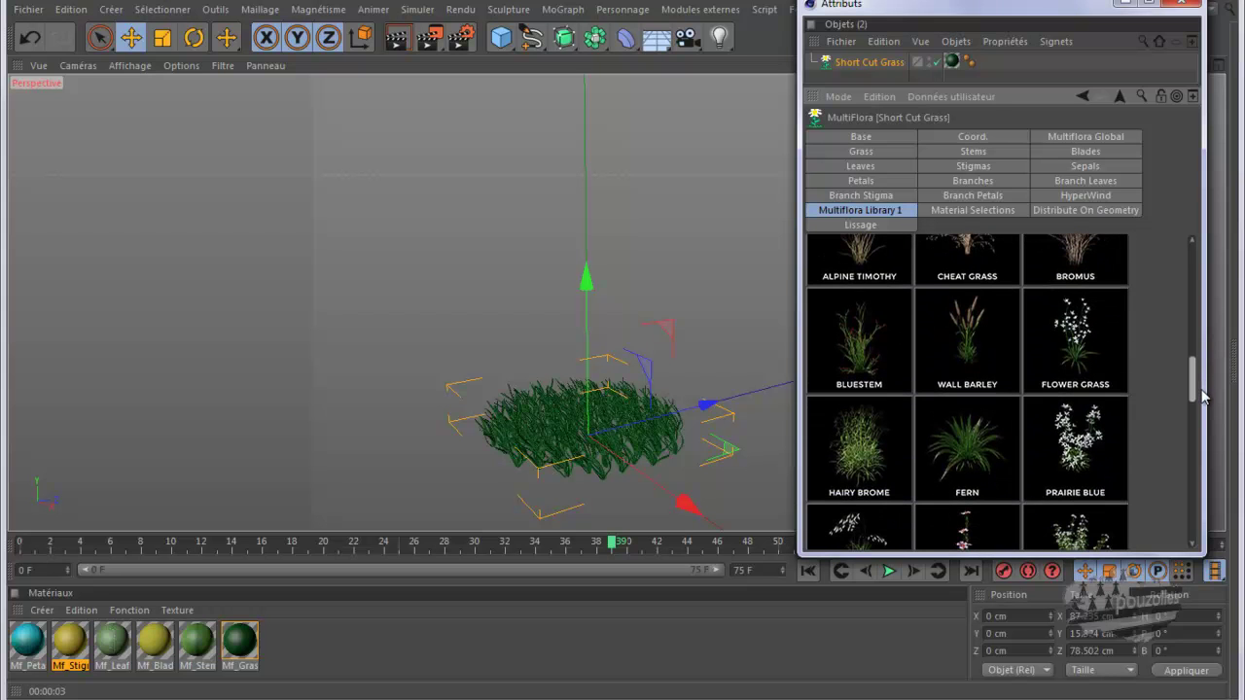
click(1082, 463)
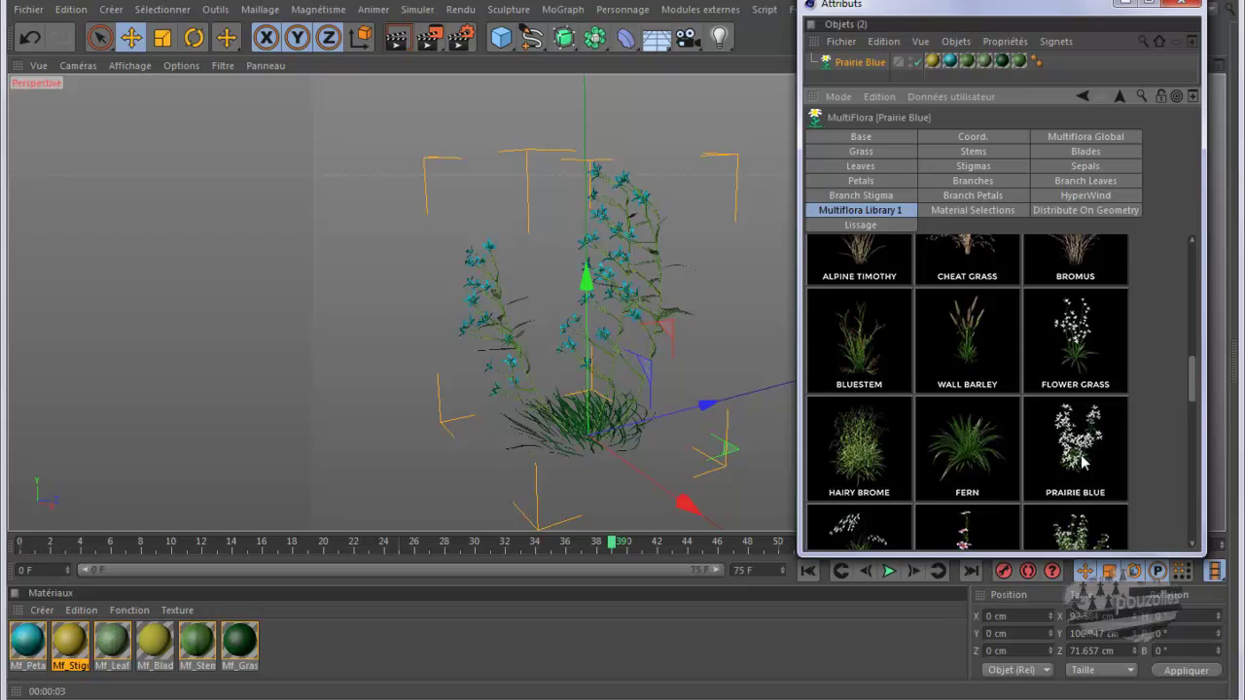
scroll(1082, 464, down, 1)
click(1083, 464)
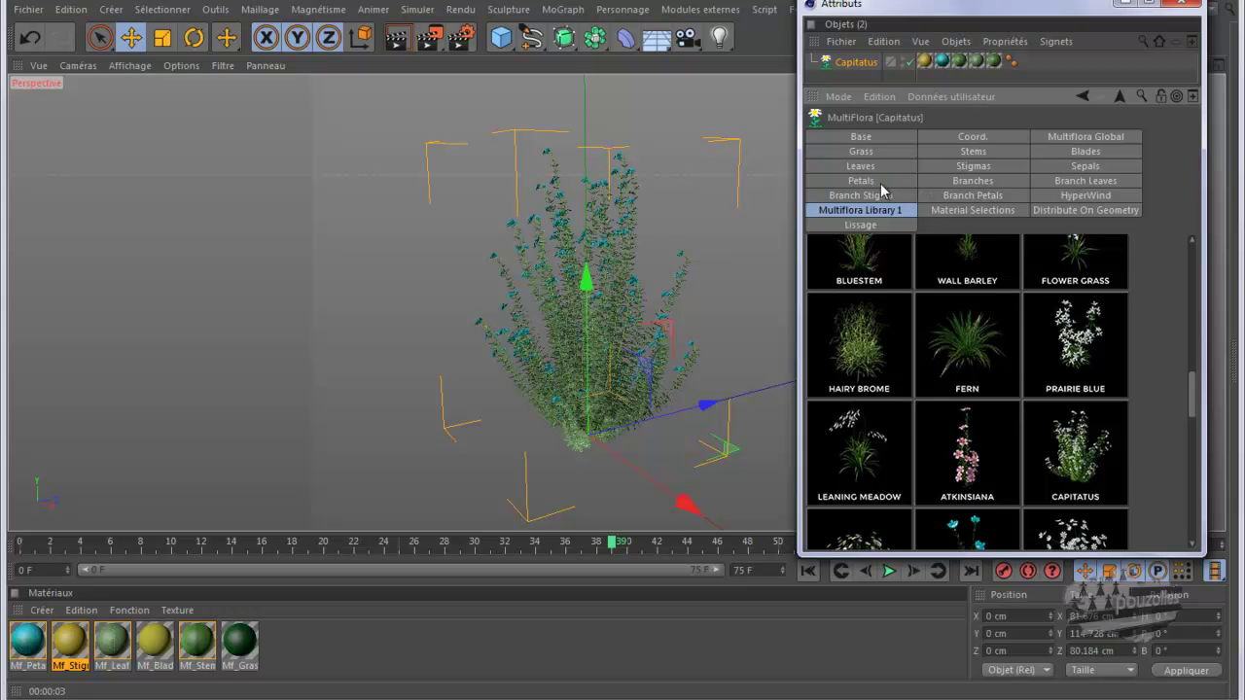
Try a SubBranch Length Ratio of 0.86 on the Capitatus plant and return it to 0.
click(975, 187)
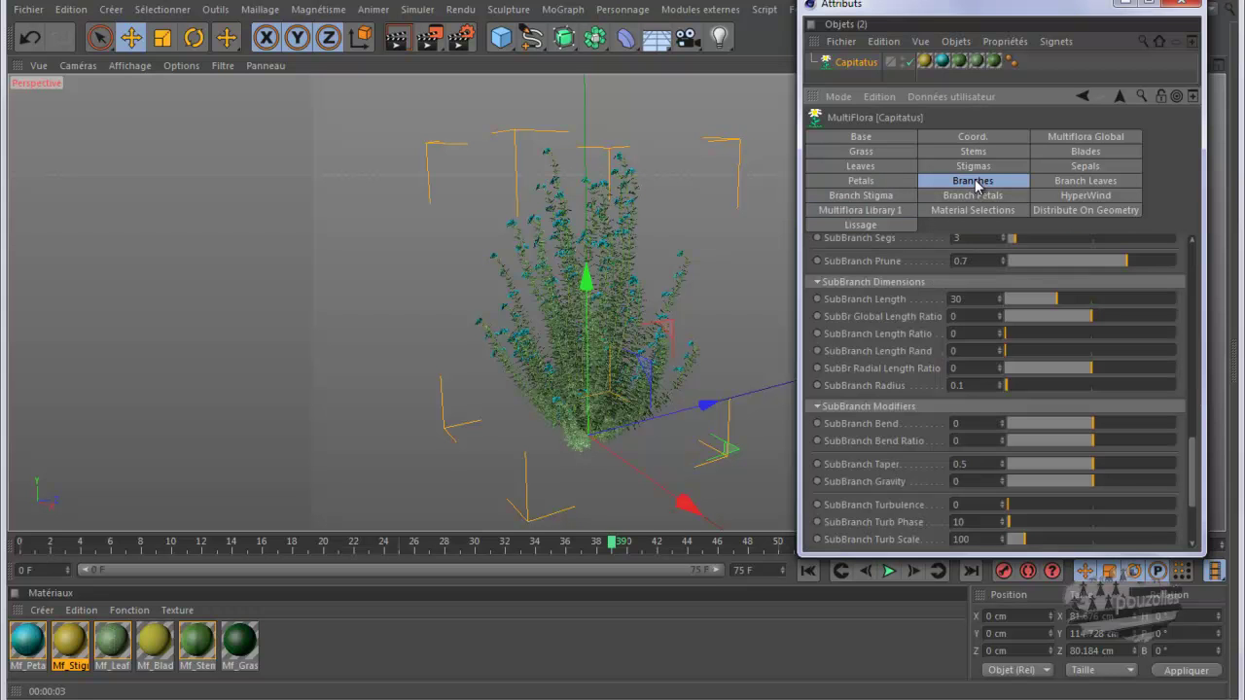
drag(1006, 339, 1155, 337)
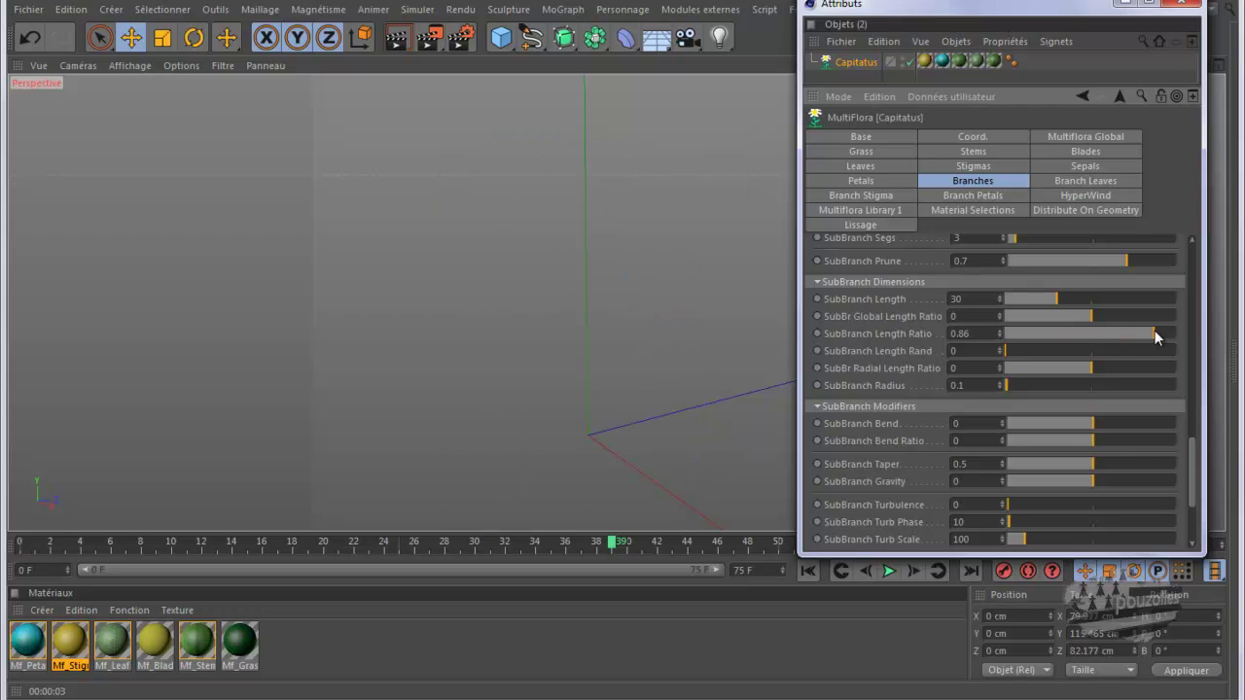
drag(1155, 336, 1006, 340)
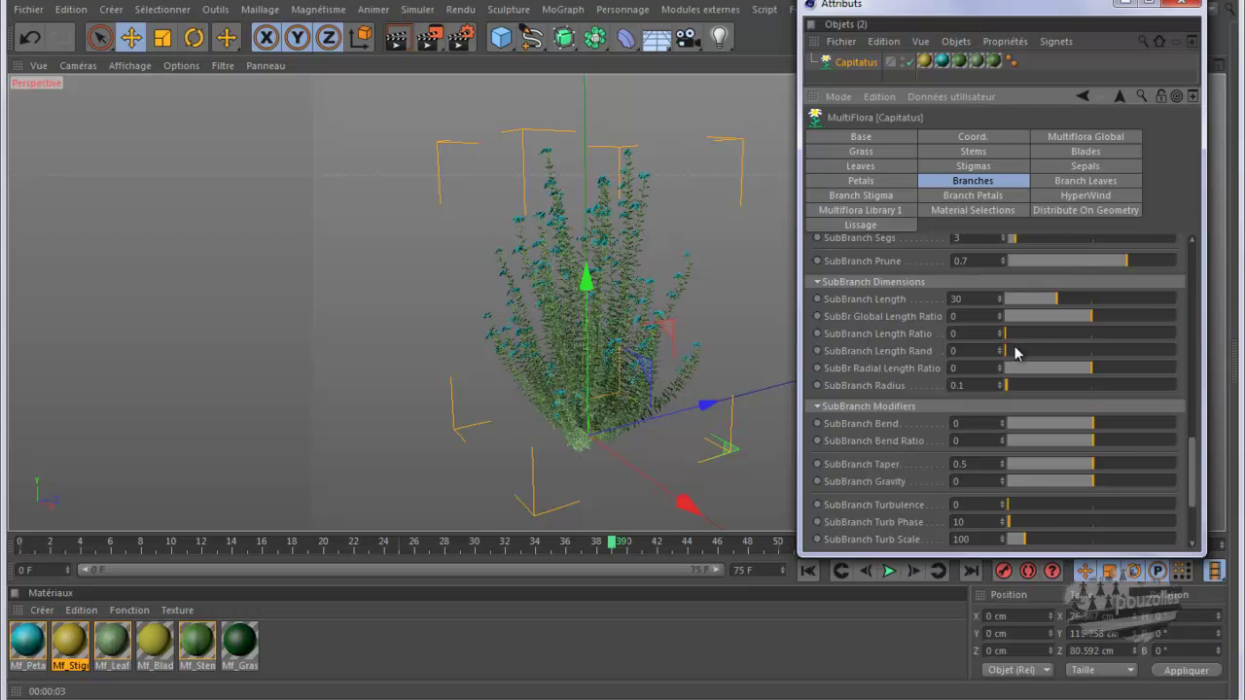
Set the Capitatus plant's Branch Length to 20.05, and try a Branch Length Ratio of 0.64 before returning it to 0.
drag(1195, 449, 1196, 297)
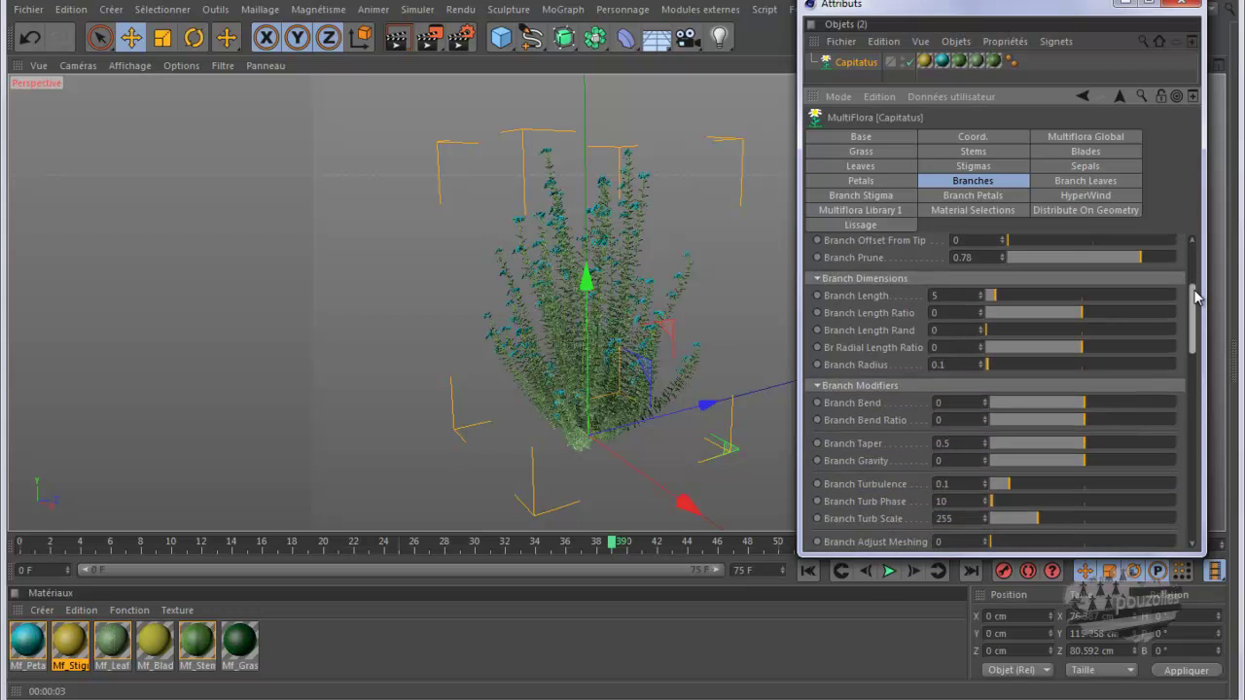
drag(997, 298, 1163, 300)
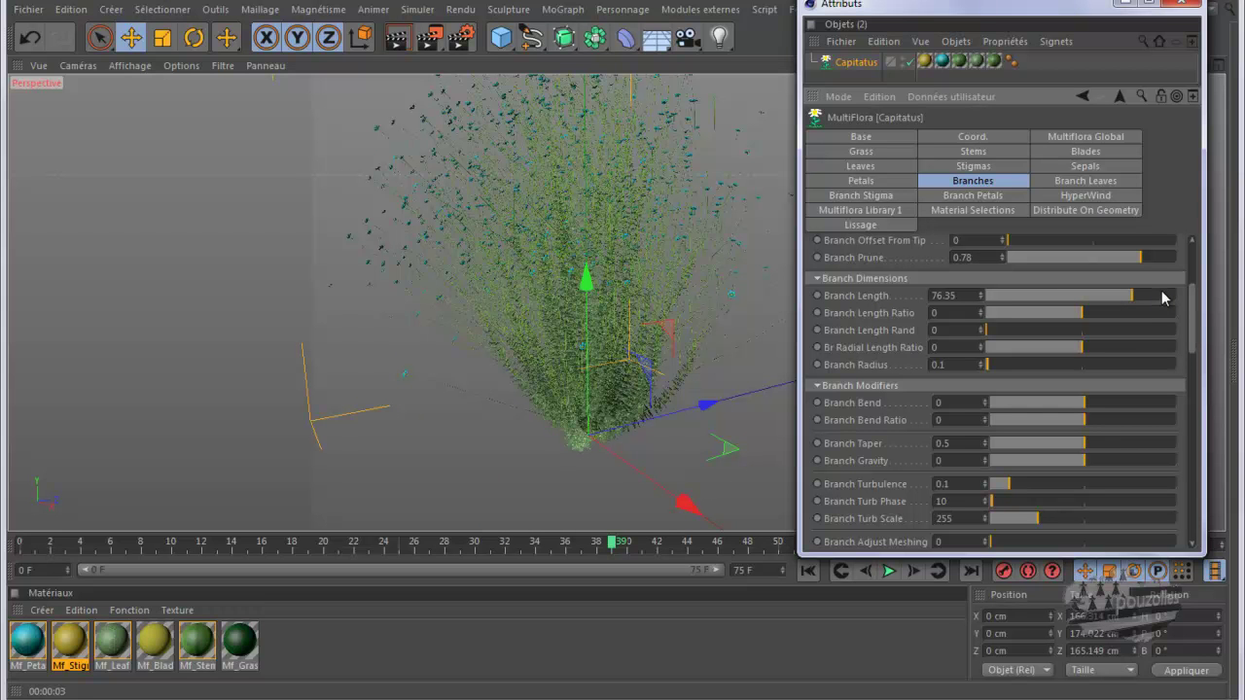
drag(1140, 298, 1023, 303)
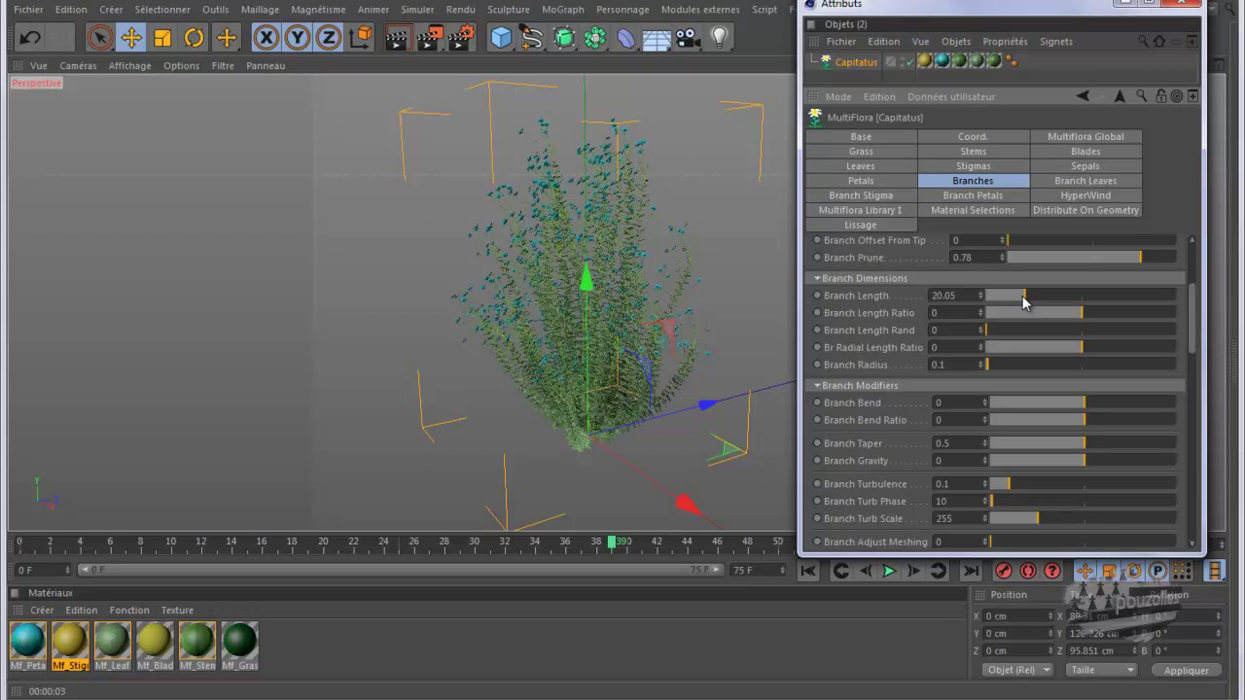
drag(1081, 313, 1134, 313)
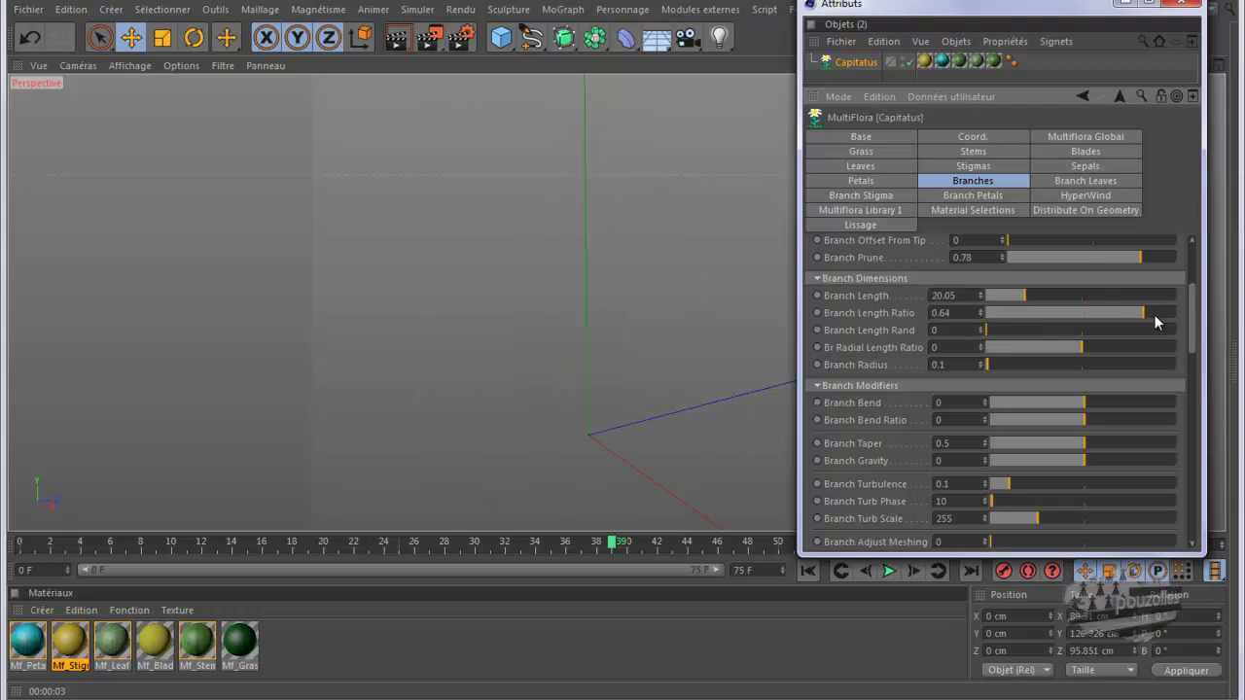
drag(1142, 316, 1082, 319)
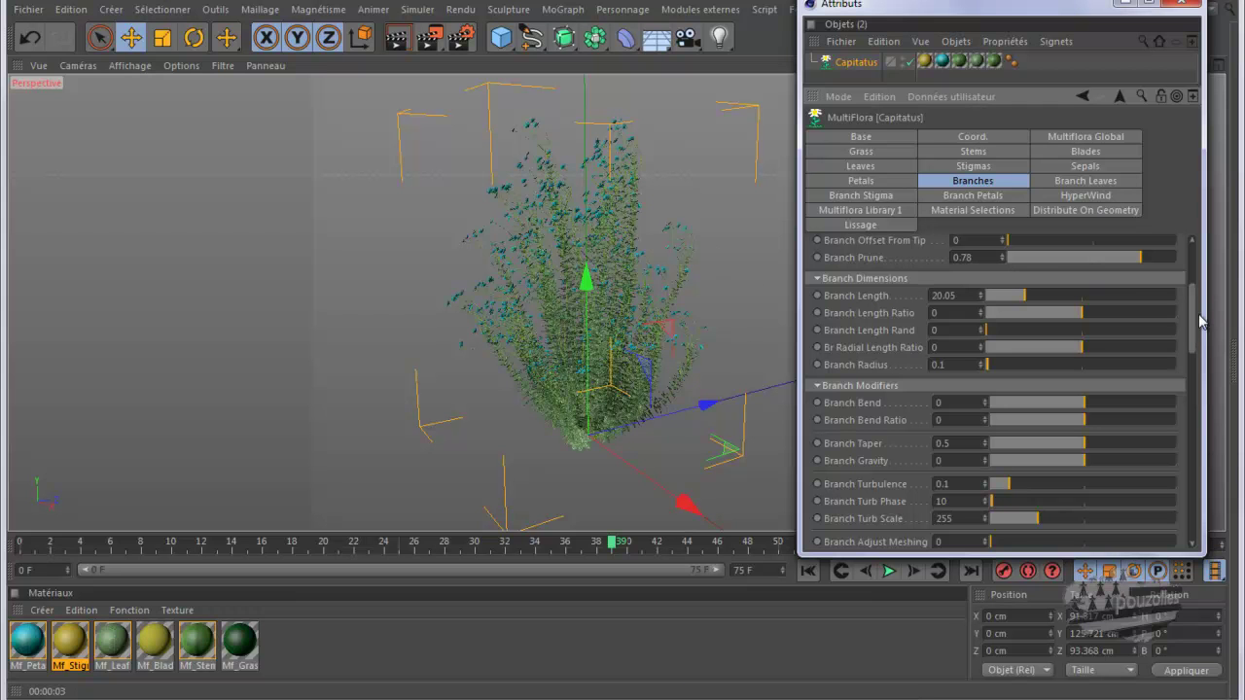
Review the plant's Branch Parameters and its Lissage, Distribute On Geometry, Multiflora Library 1 and HyperWind settings.
drag(1195, 319, 1198, 233)
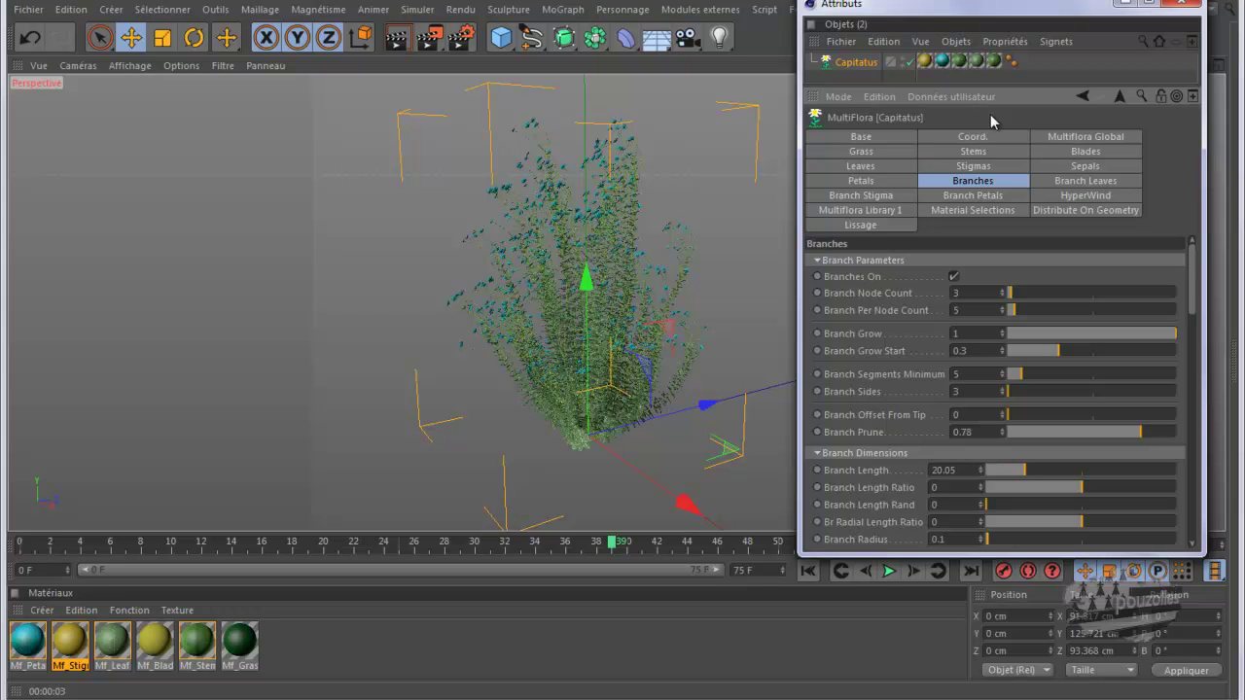
click(854, 227)
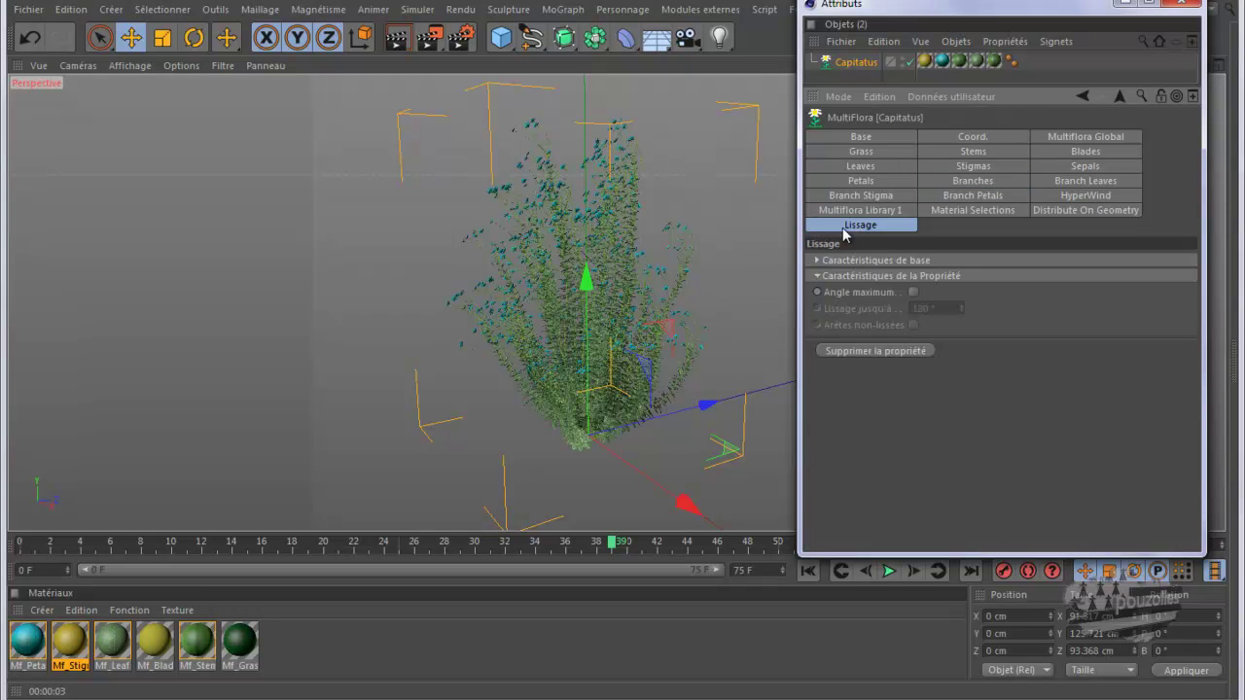
click(1059, 211)
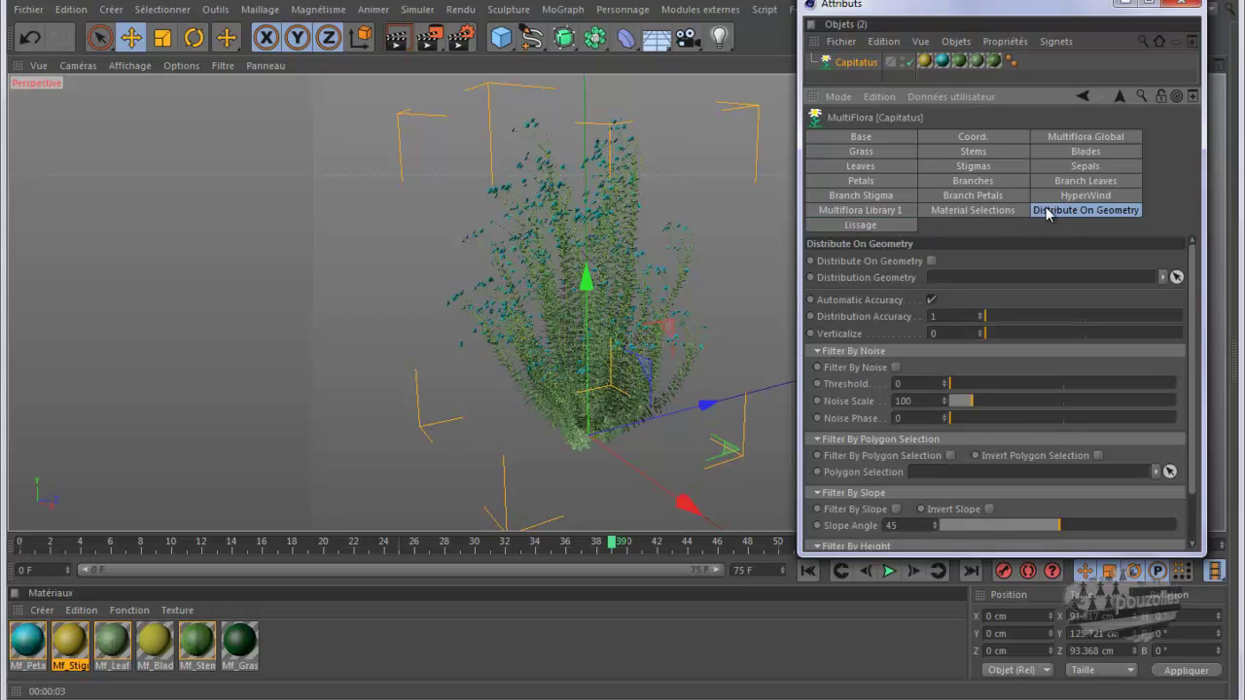
click(893, 211)
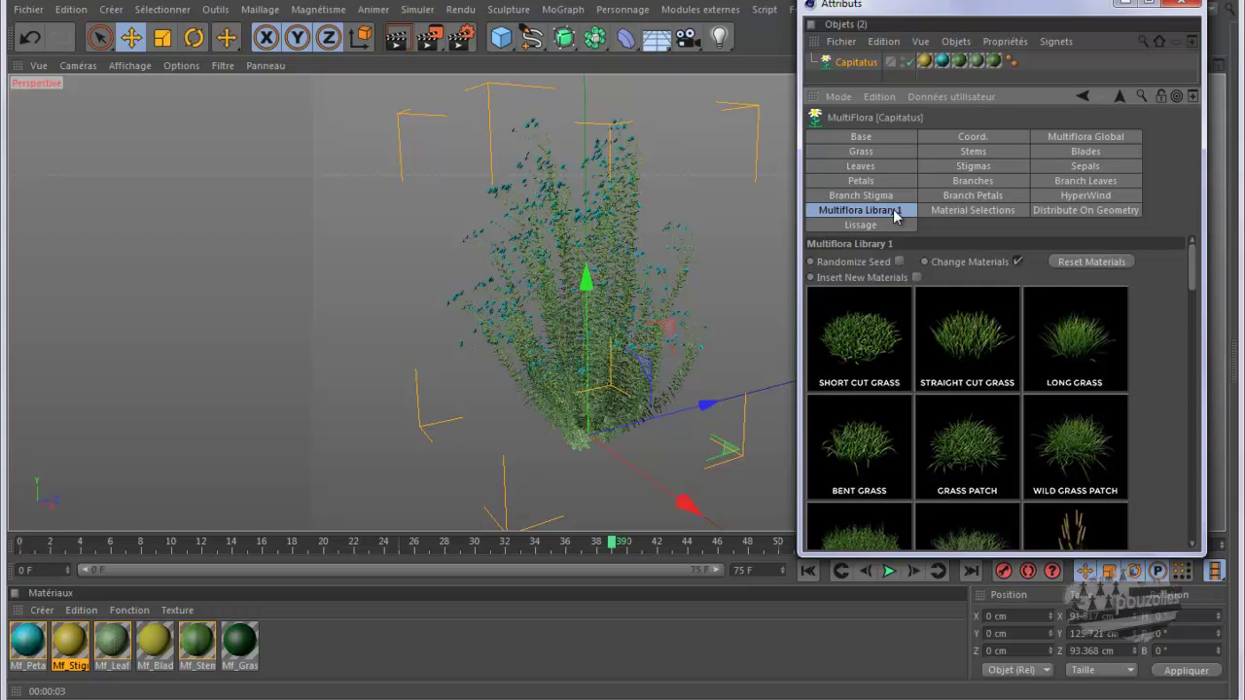
drag(1193, 282, 1178, 237)
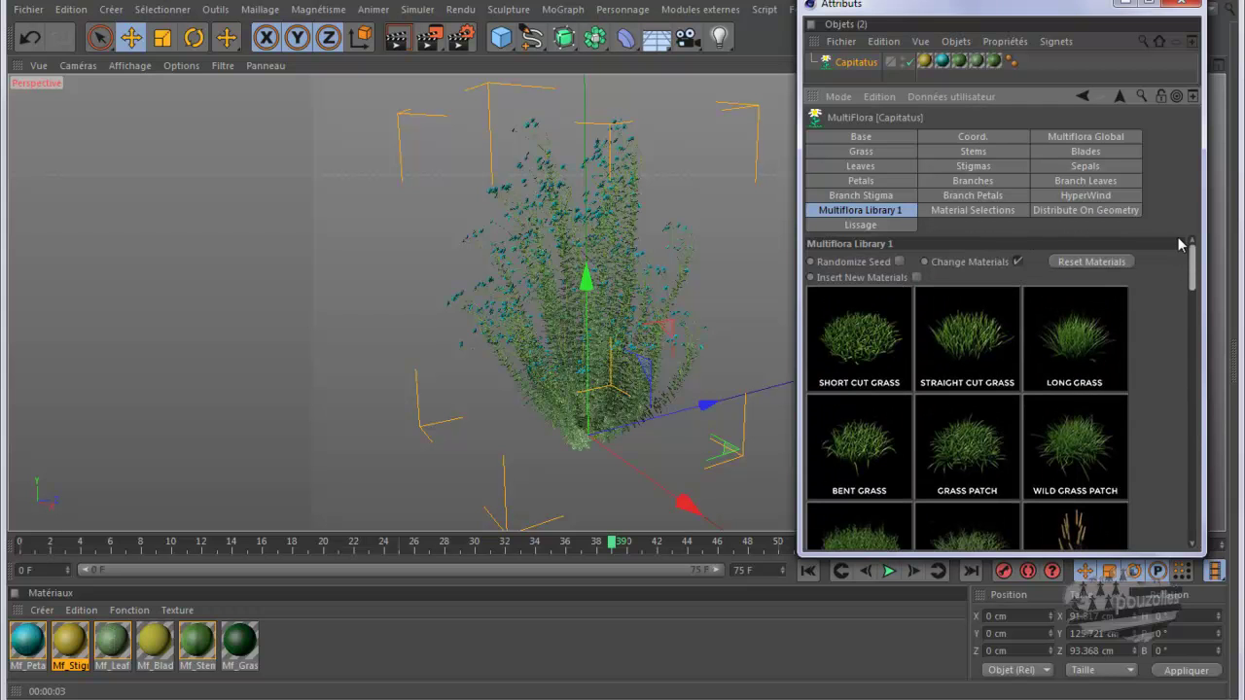
click(1086, 195)
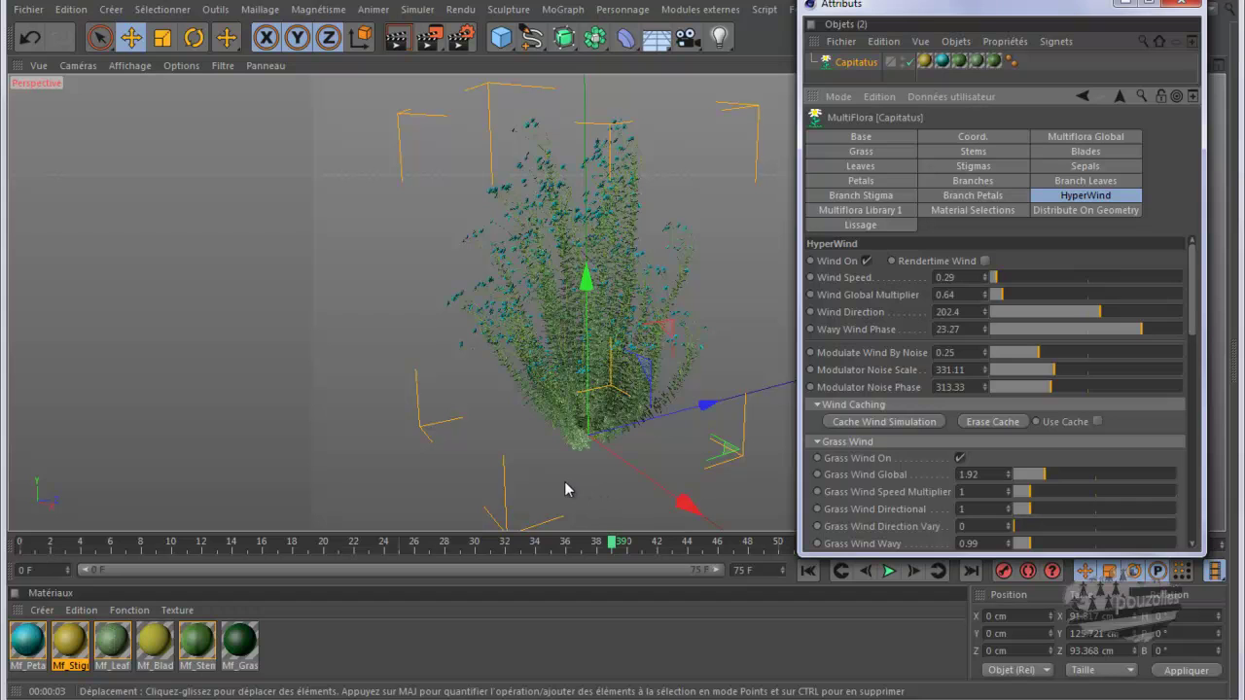
Add a Forester Tree object from the Forester plugin to the scene and close the floating attributes window.
click(694, 12)
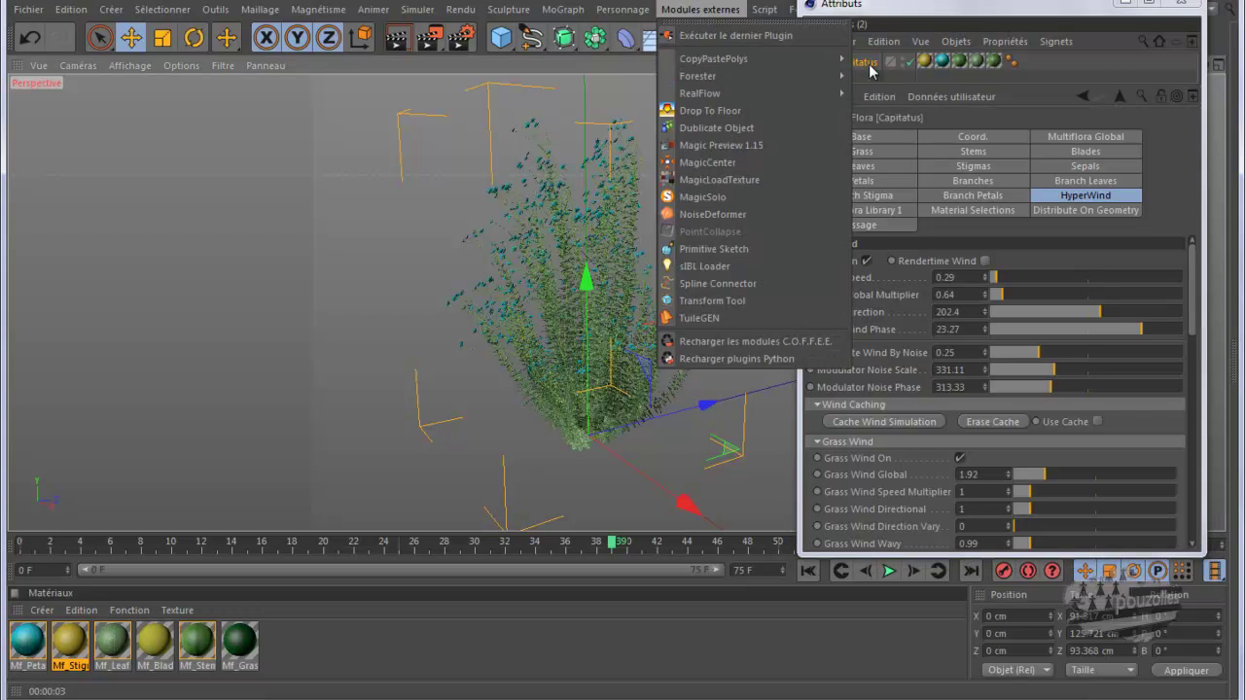
mouse_move(766, 80)
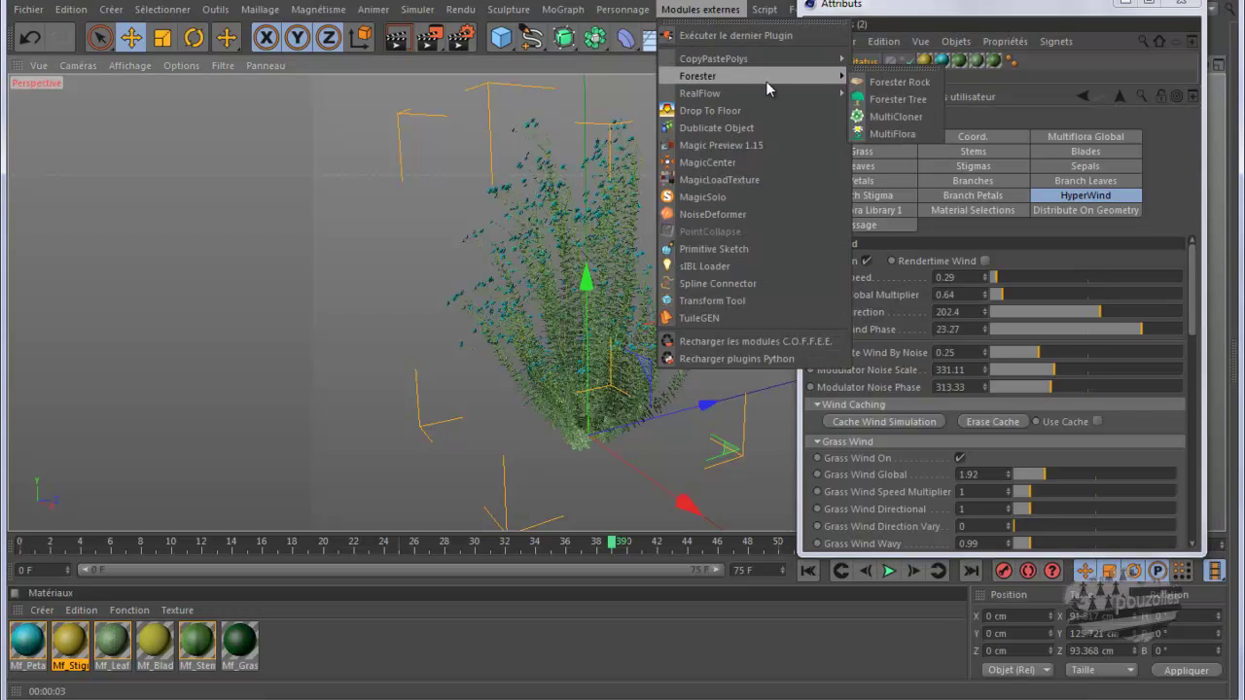
click(910, 101)
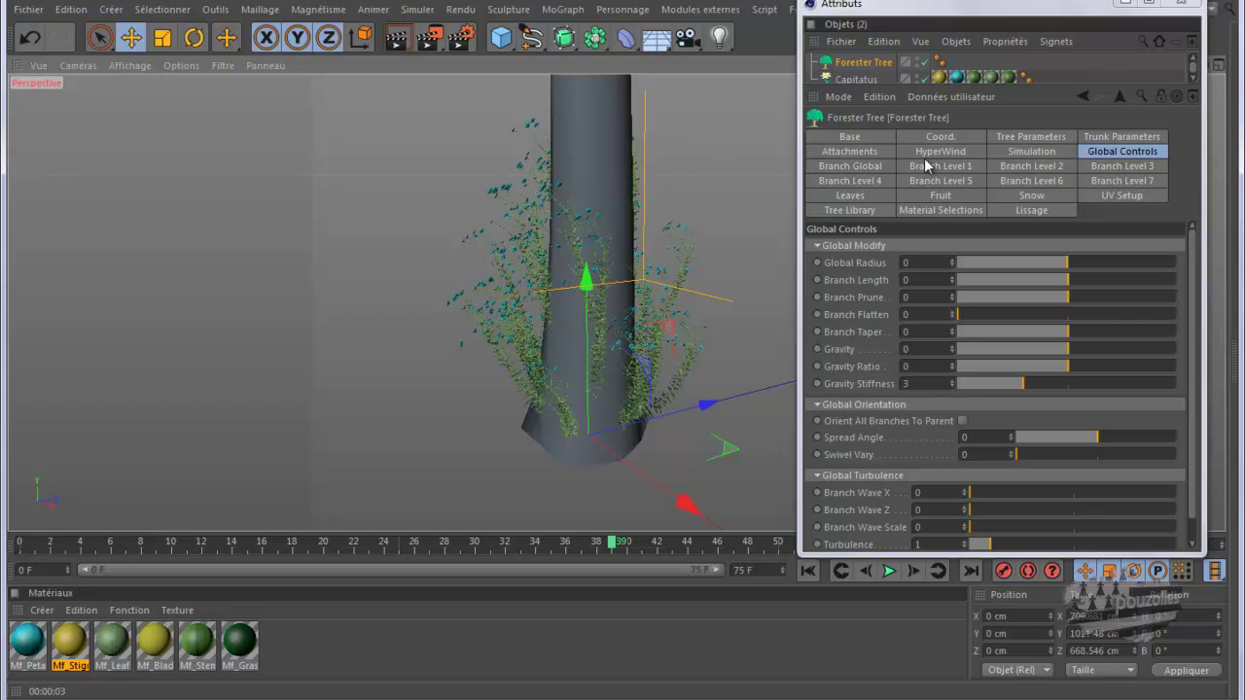
alt+drag(450, 510, 505, 181)
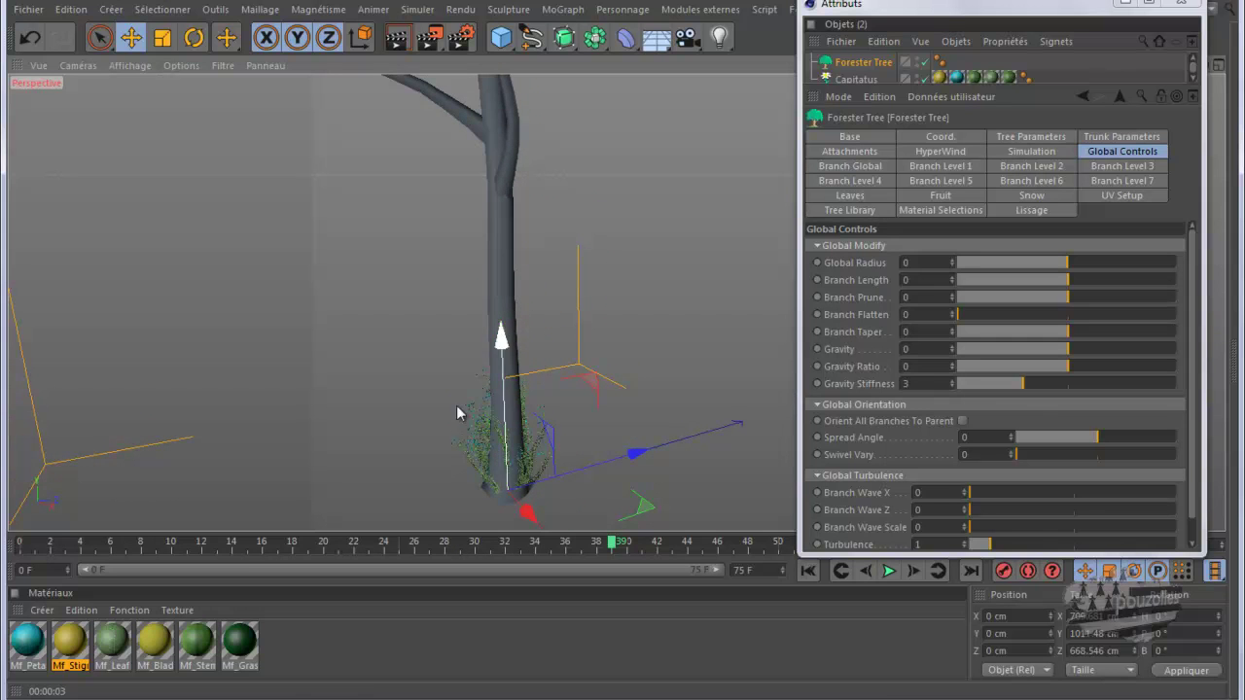
scroll(427, 468, down, 4)
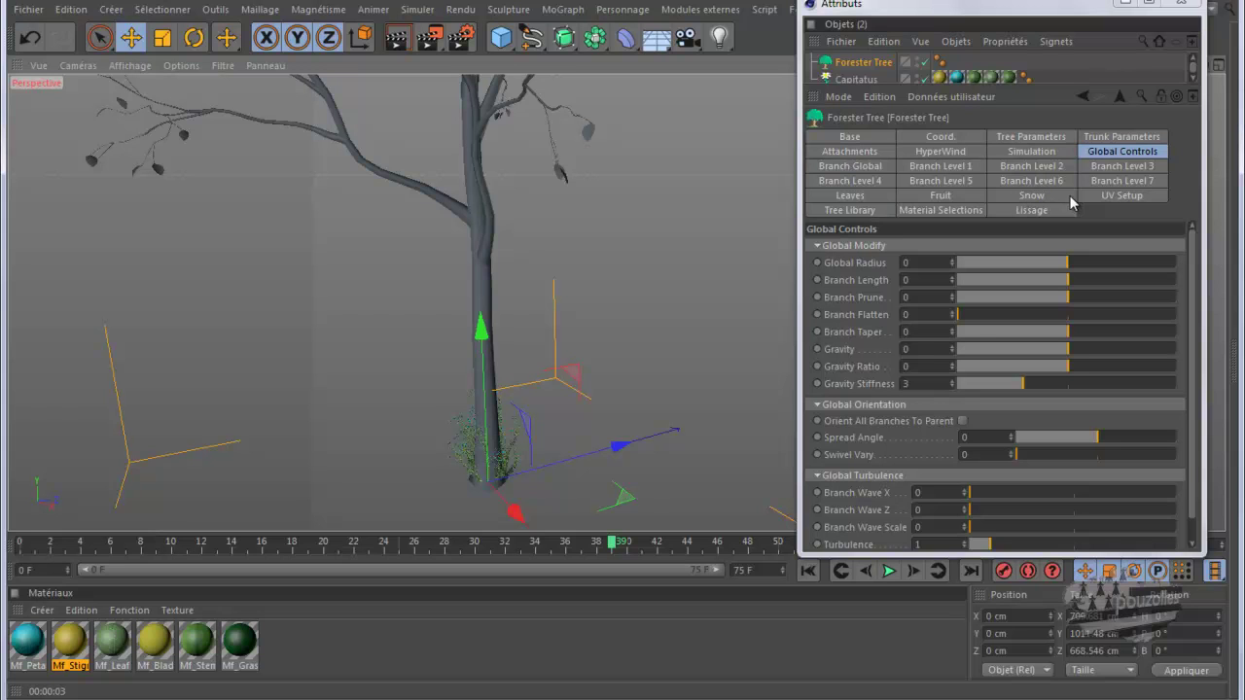
click(1179, 6)
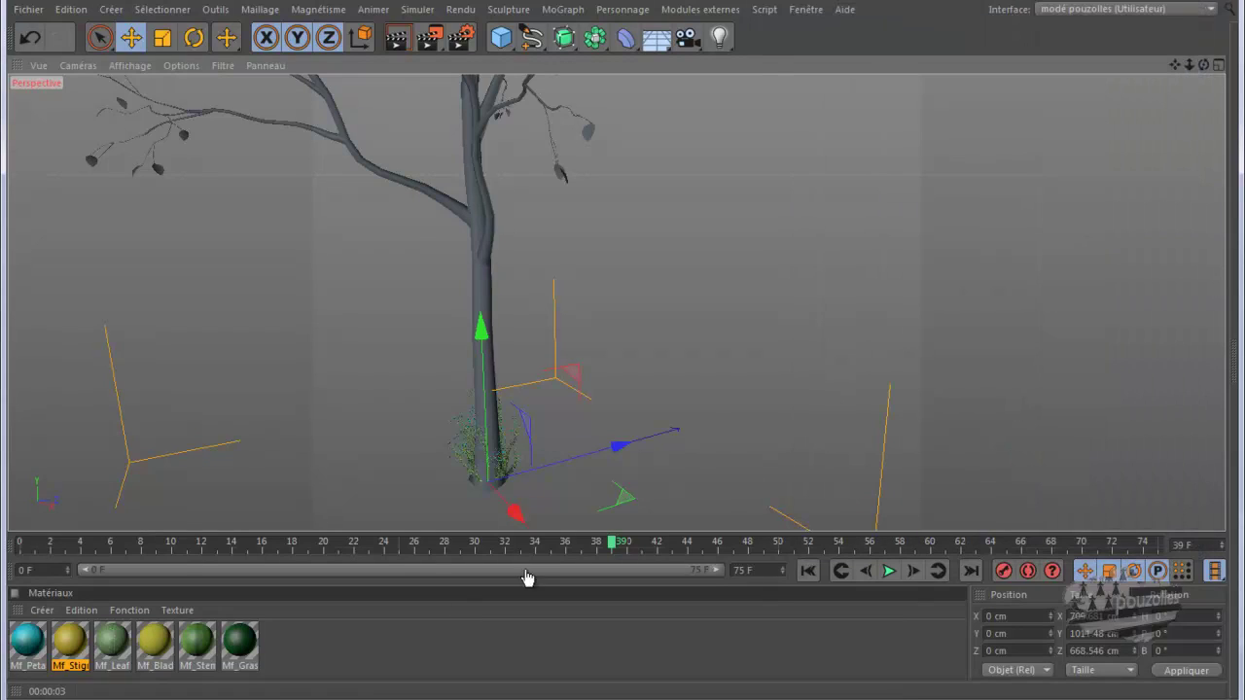